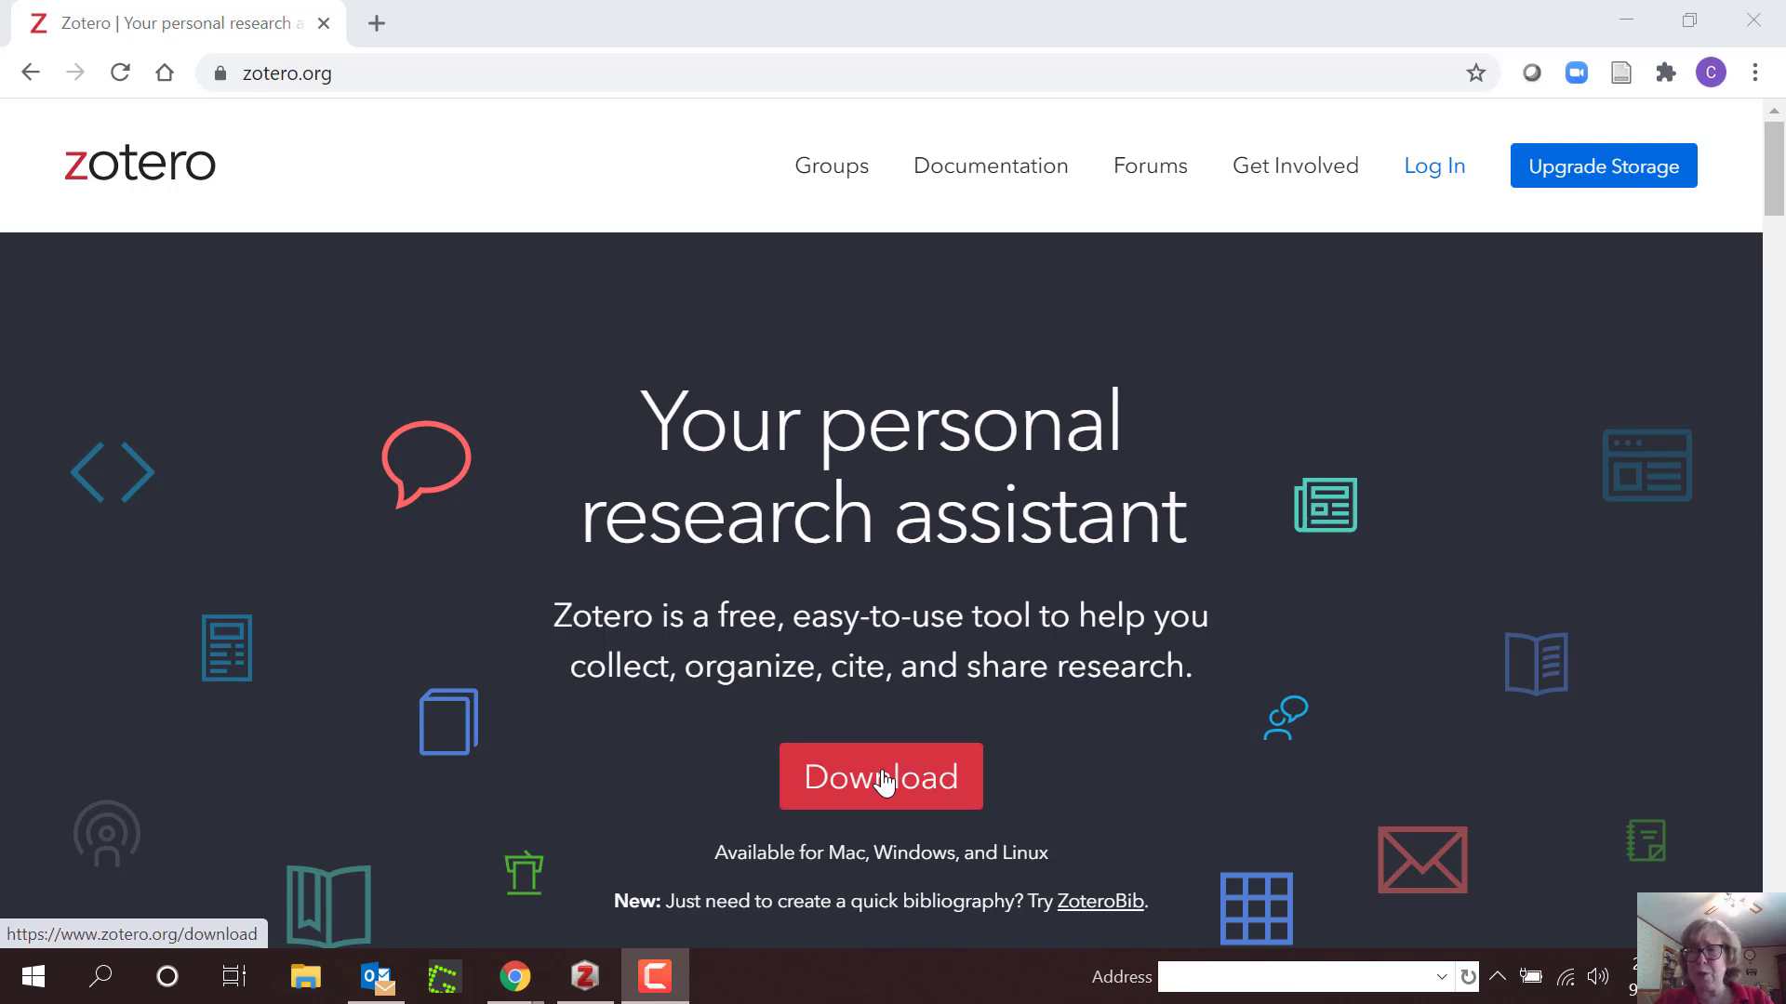
Step: Open the Zotero downloads page to view the desktop program and Chrome connector downloads
{"action": "left_click", "coordinate": [884, 781]}
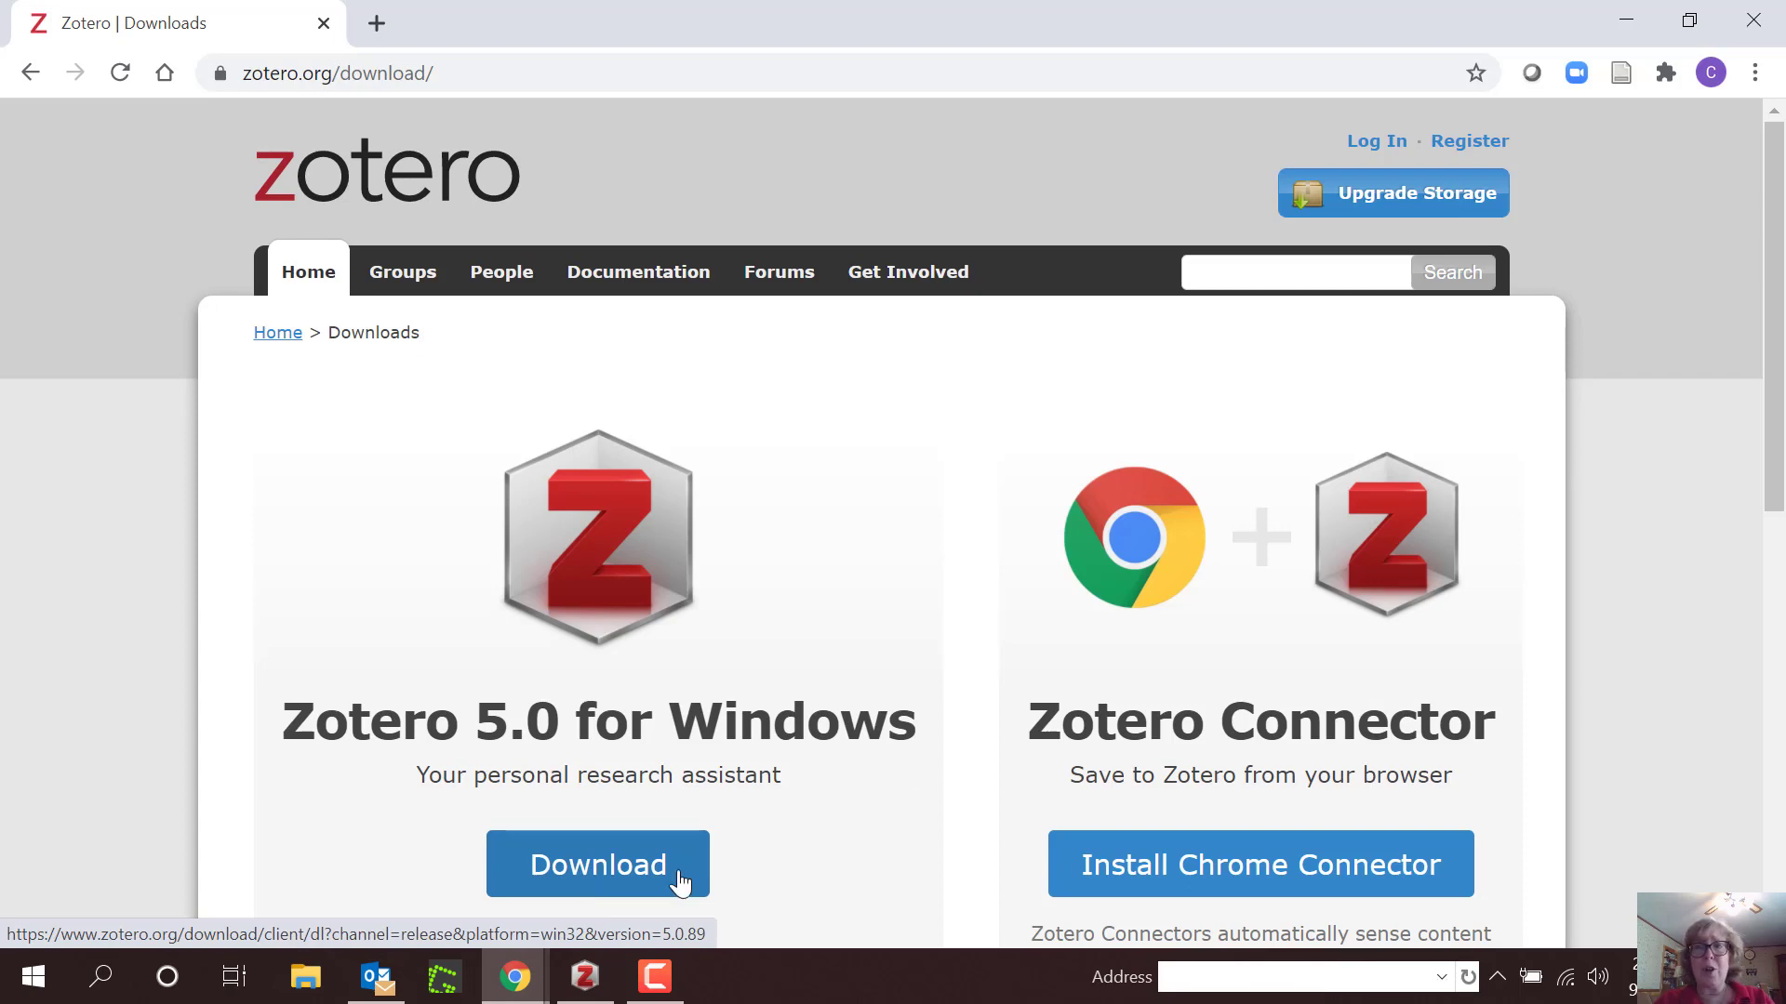
{"action": "left_click", "coordinate": [1625, 13]}
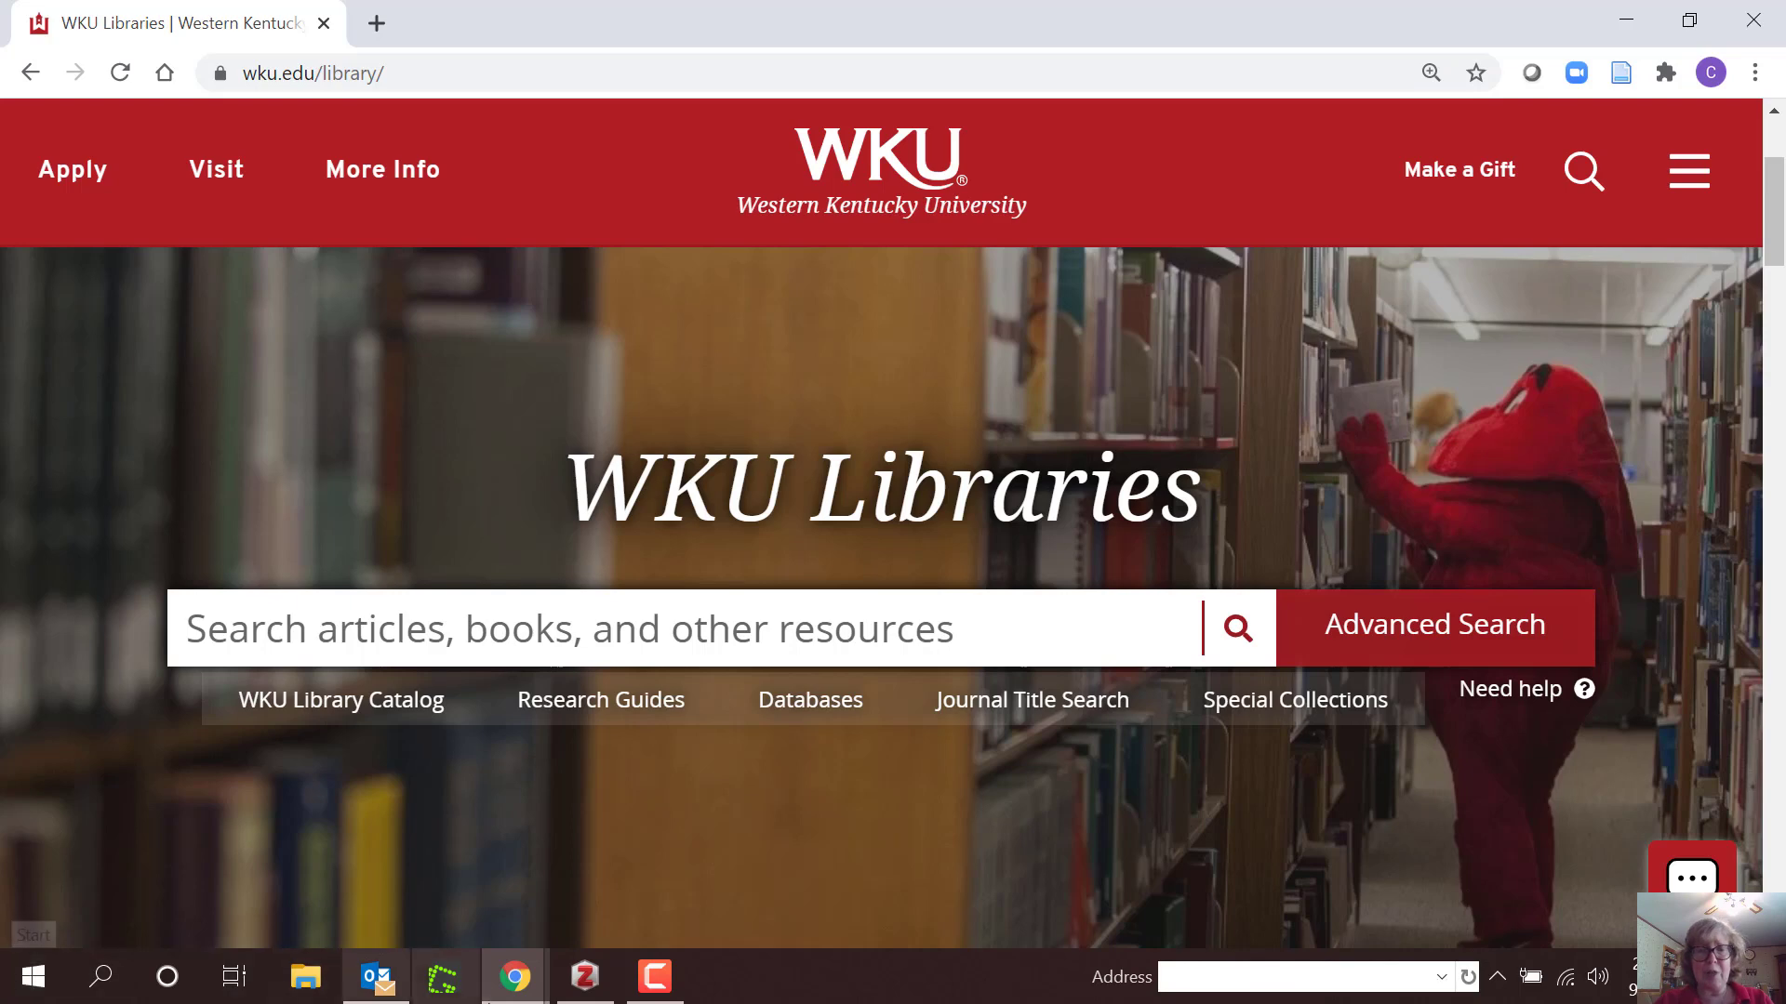
Step: Switch to the Zotero desktop app and create a new collection named English 300
{"action": "left_click", "coordinate": [593, 990]}
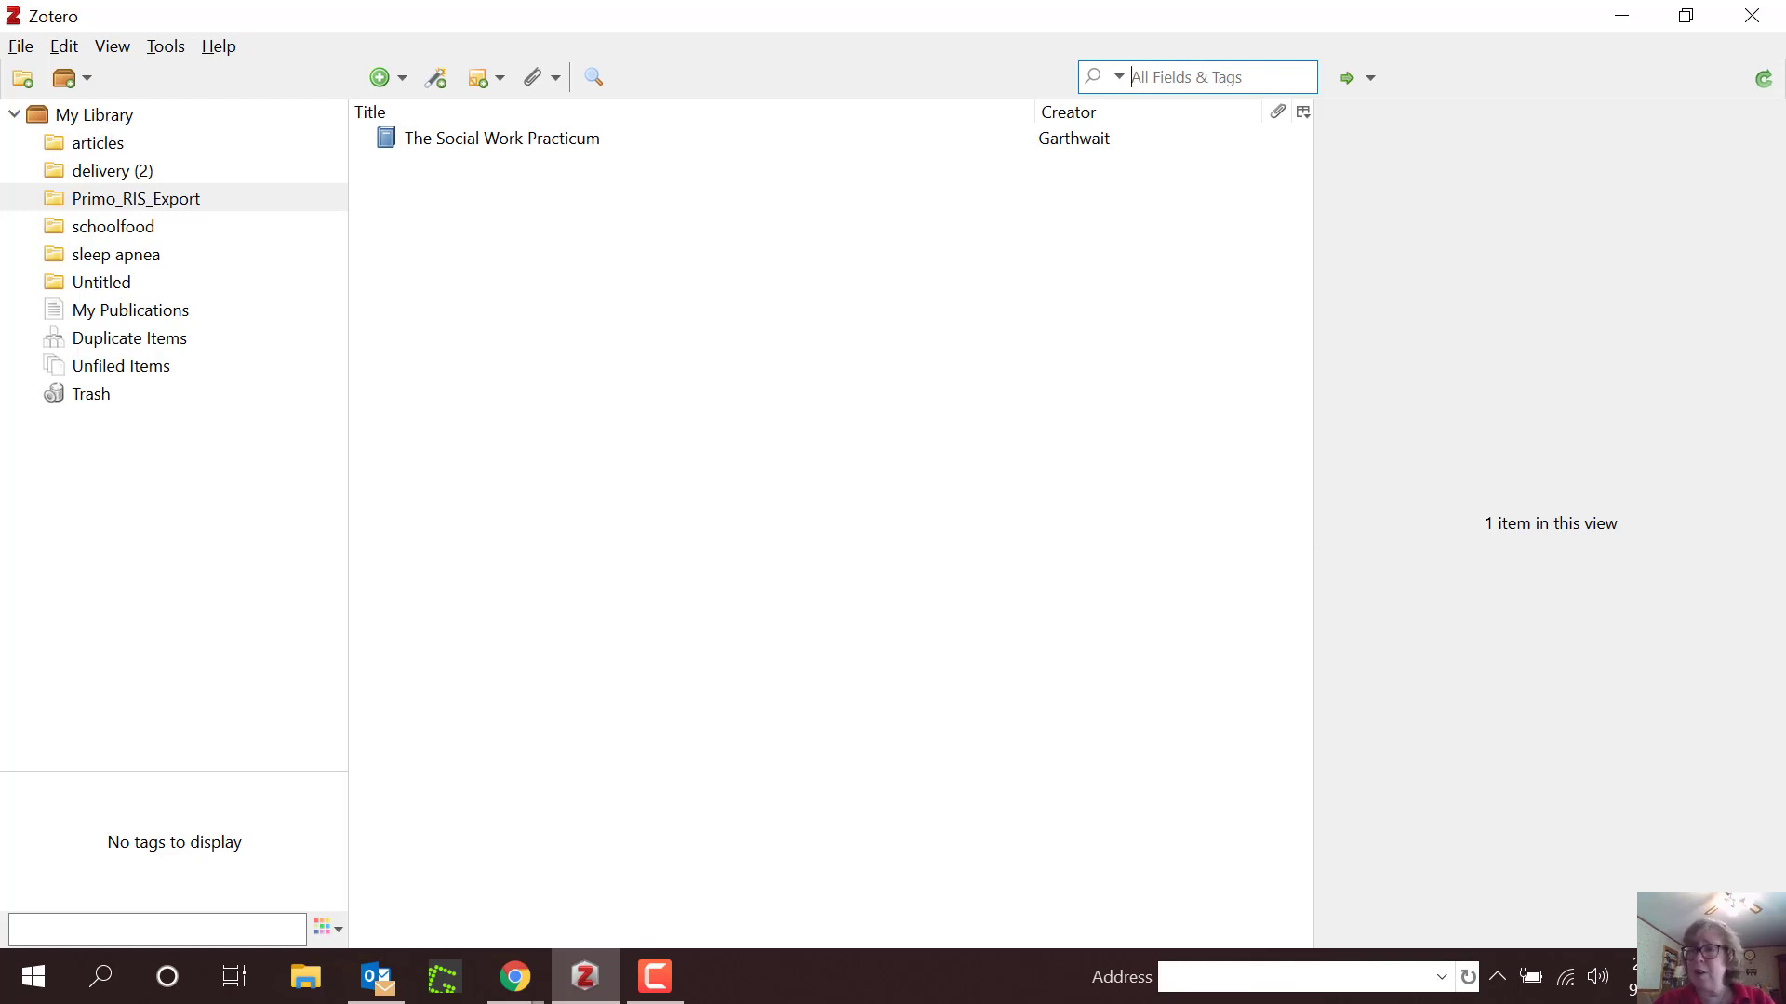
{"action": "left_click", "coordinate": [22, 80]}
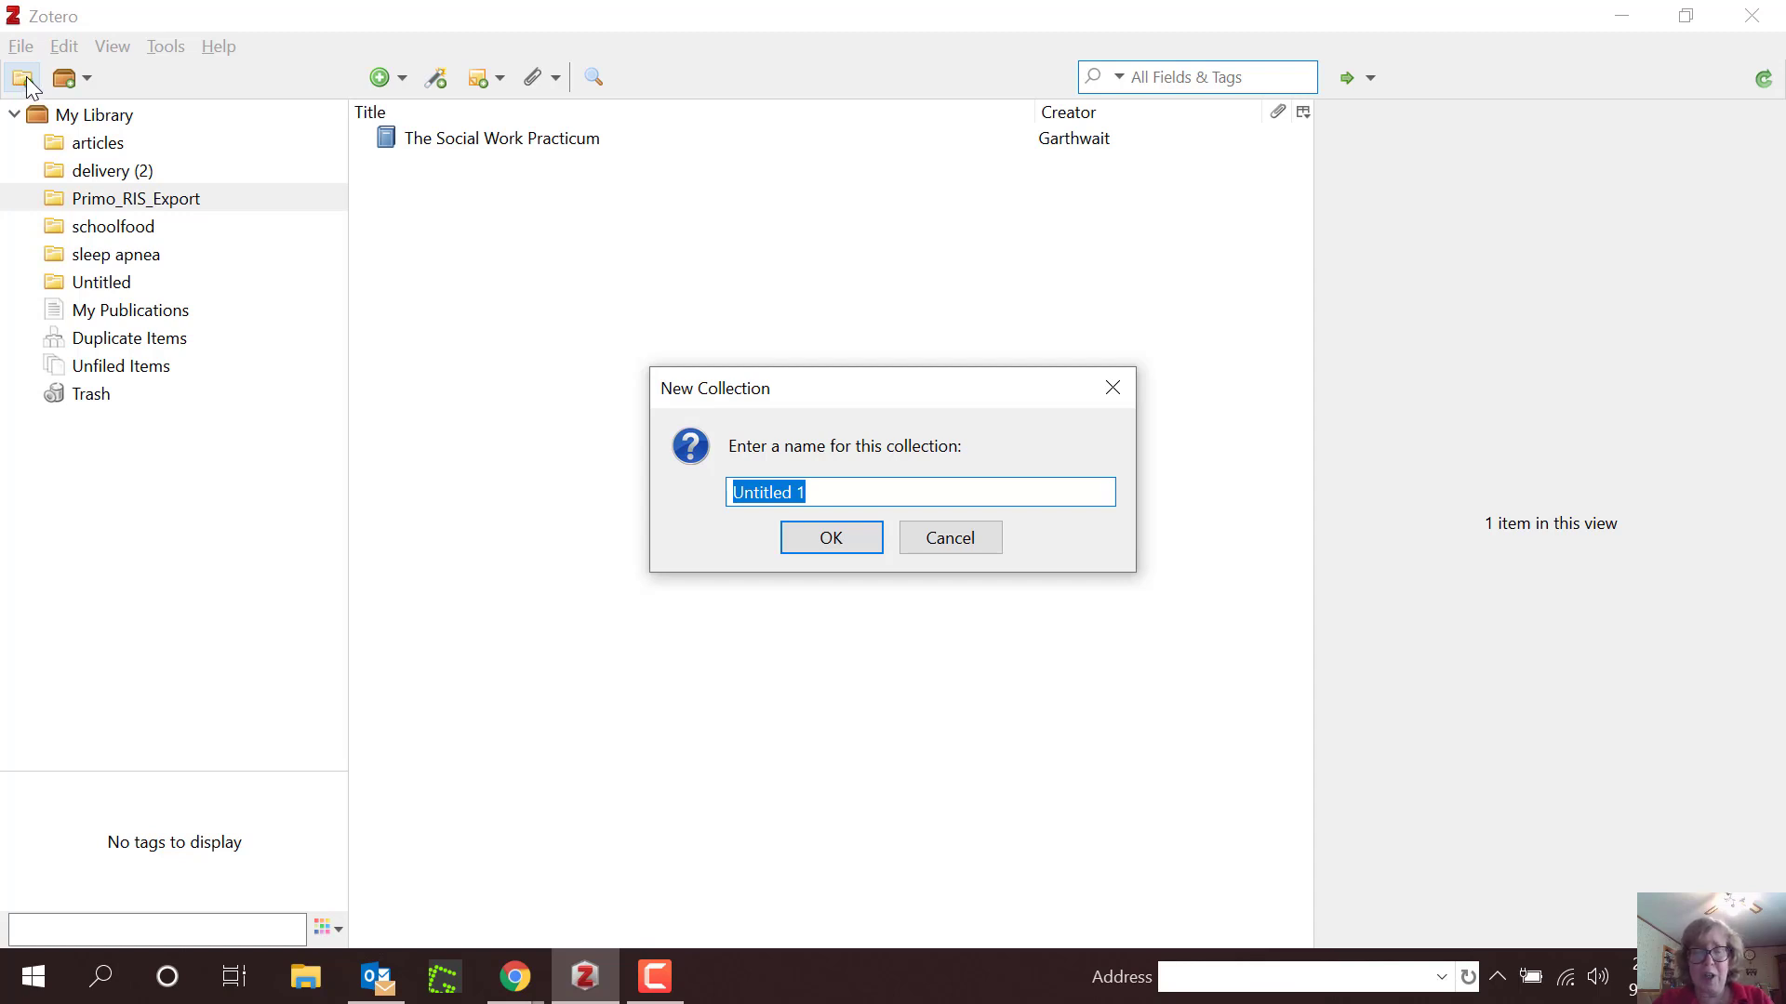
{"action": "type", "text": "English"}
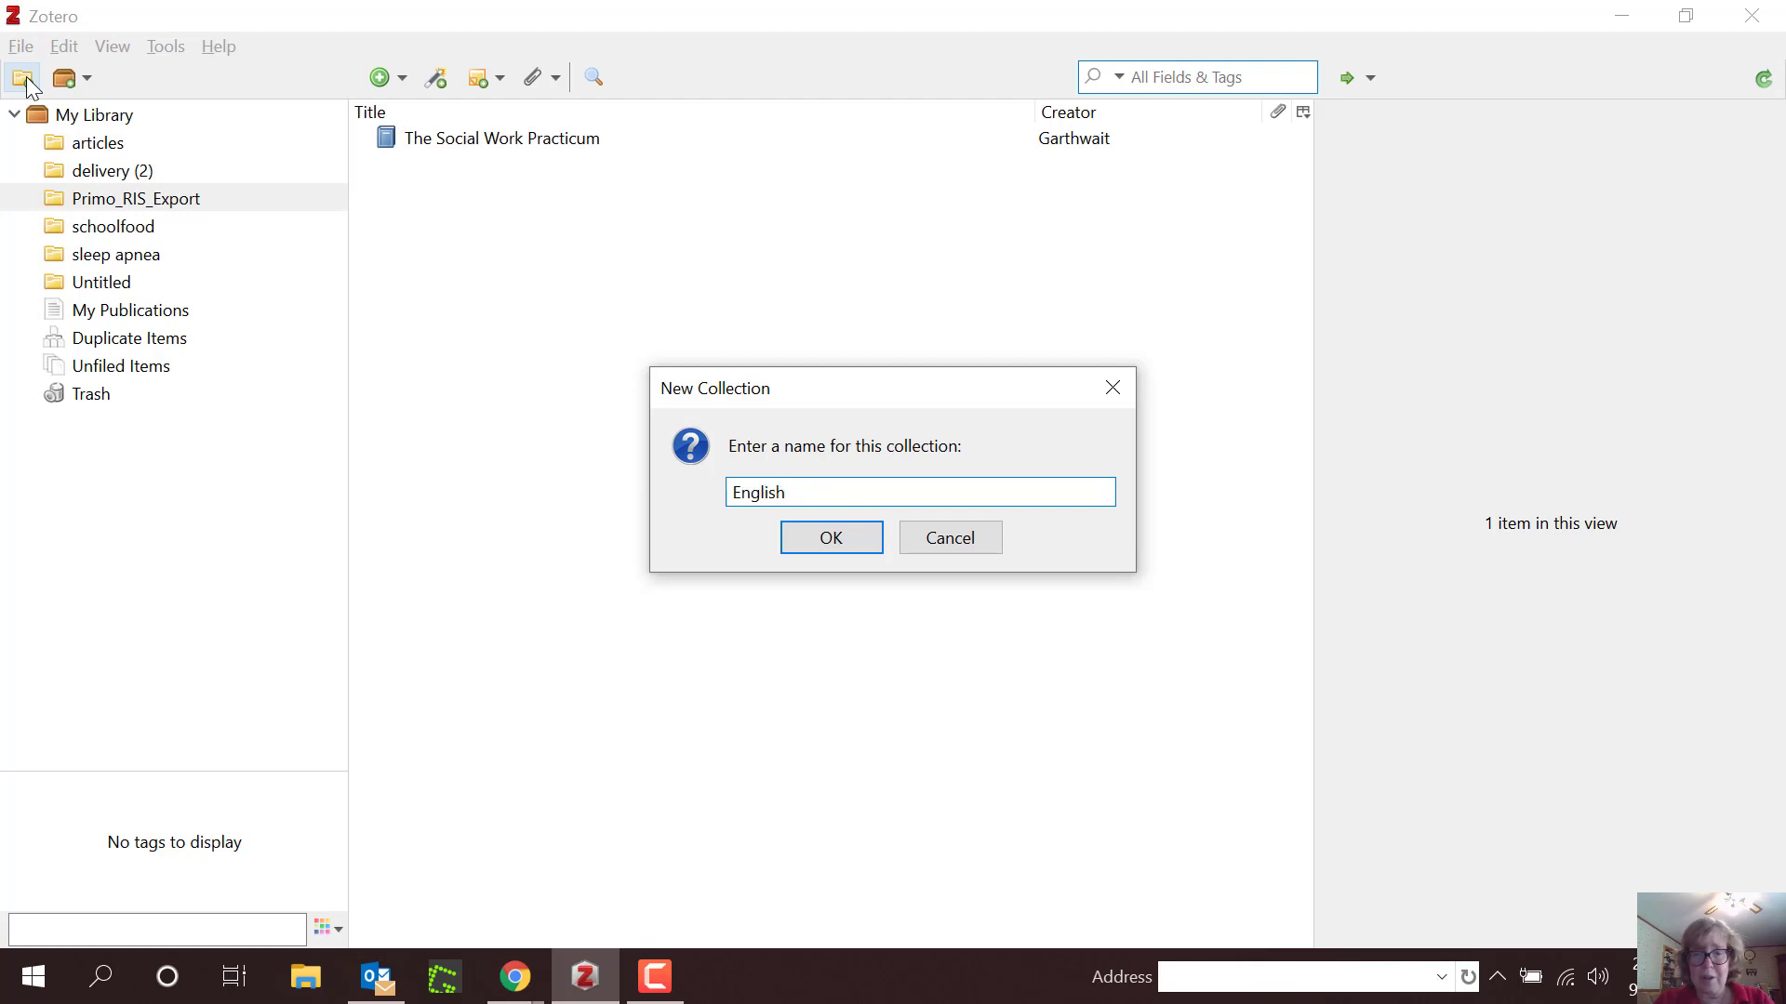
{"action": "type", "text": " 300"}
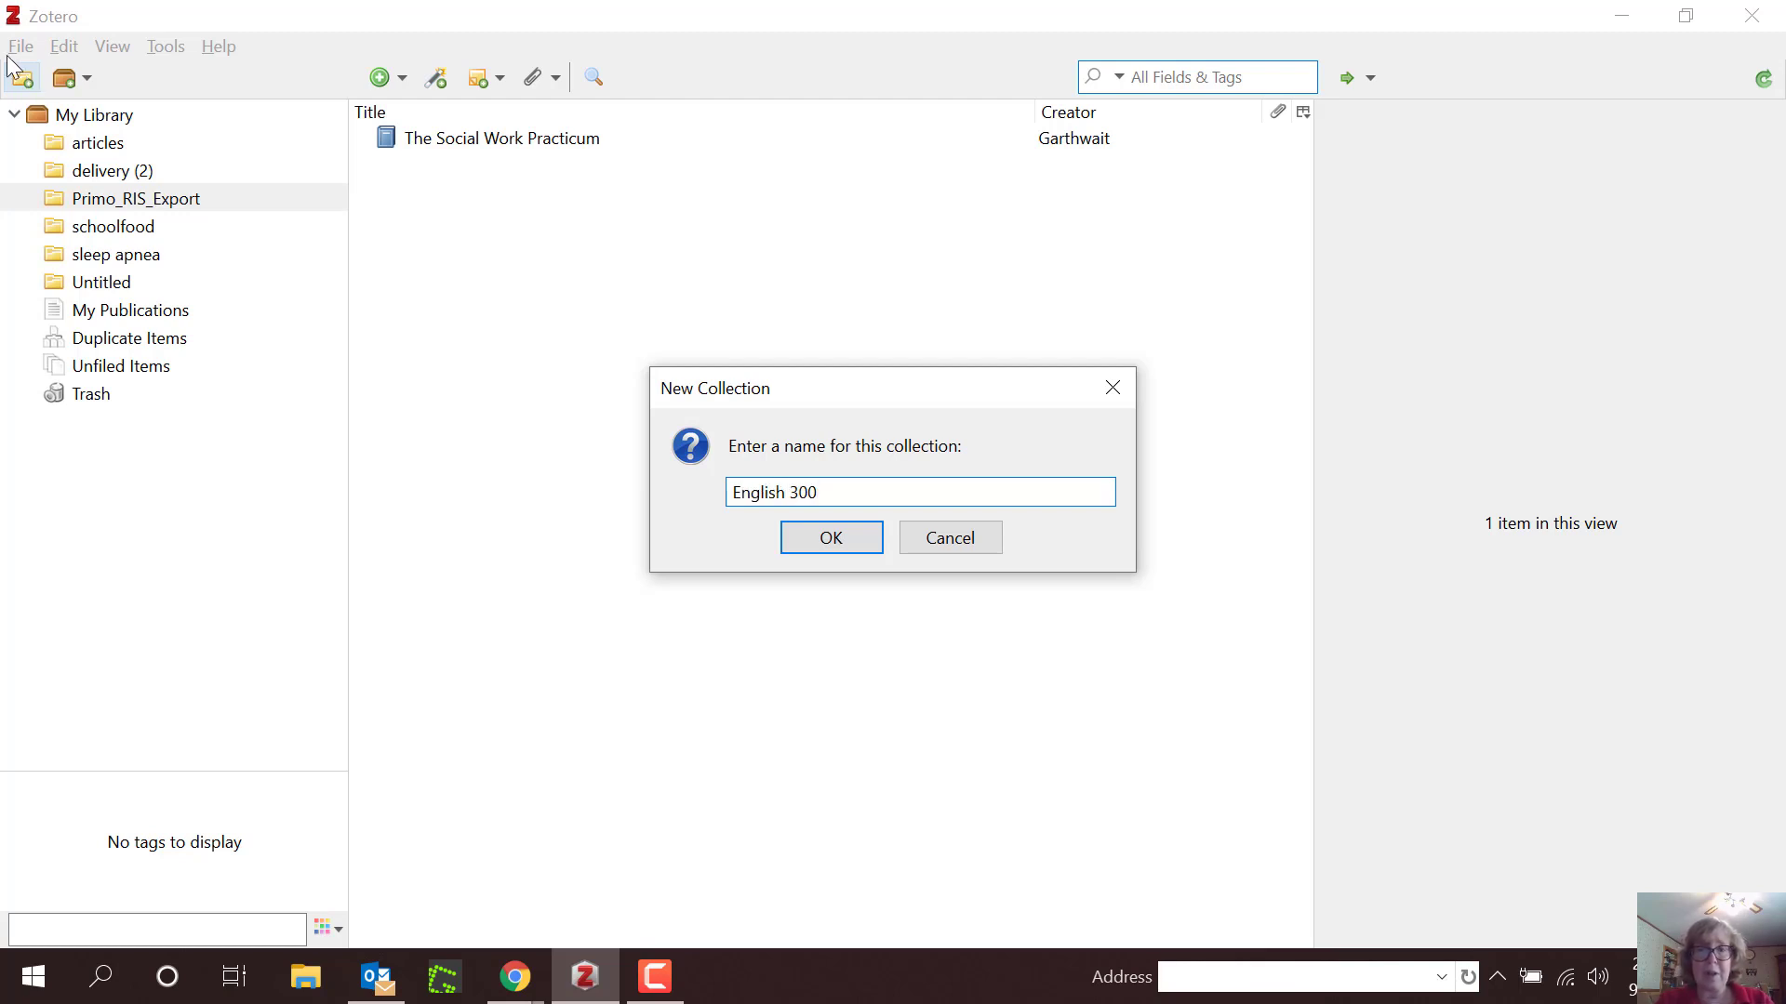
{"action": "left_click", "coordinate": [840, 547]}
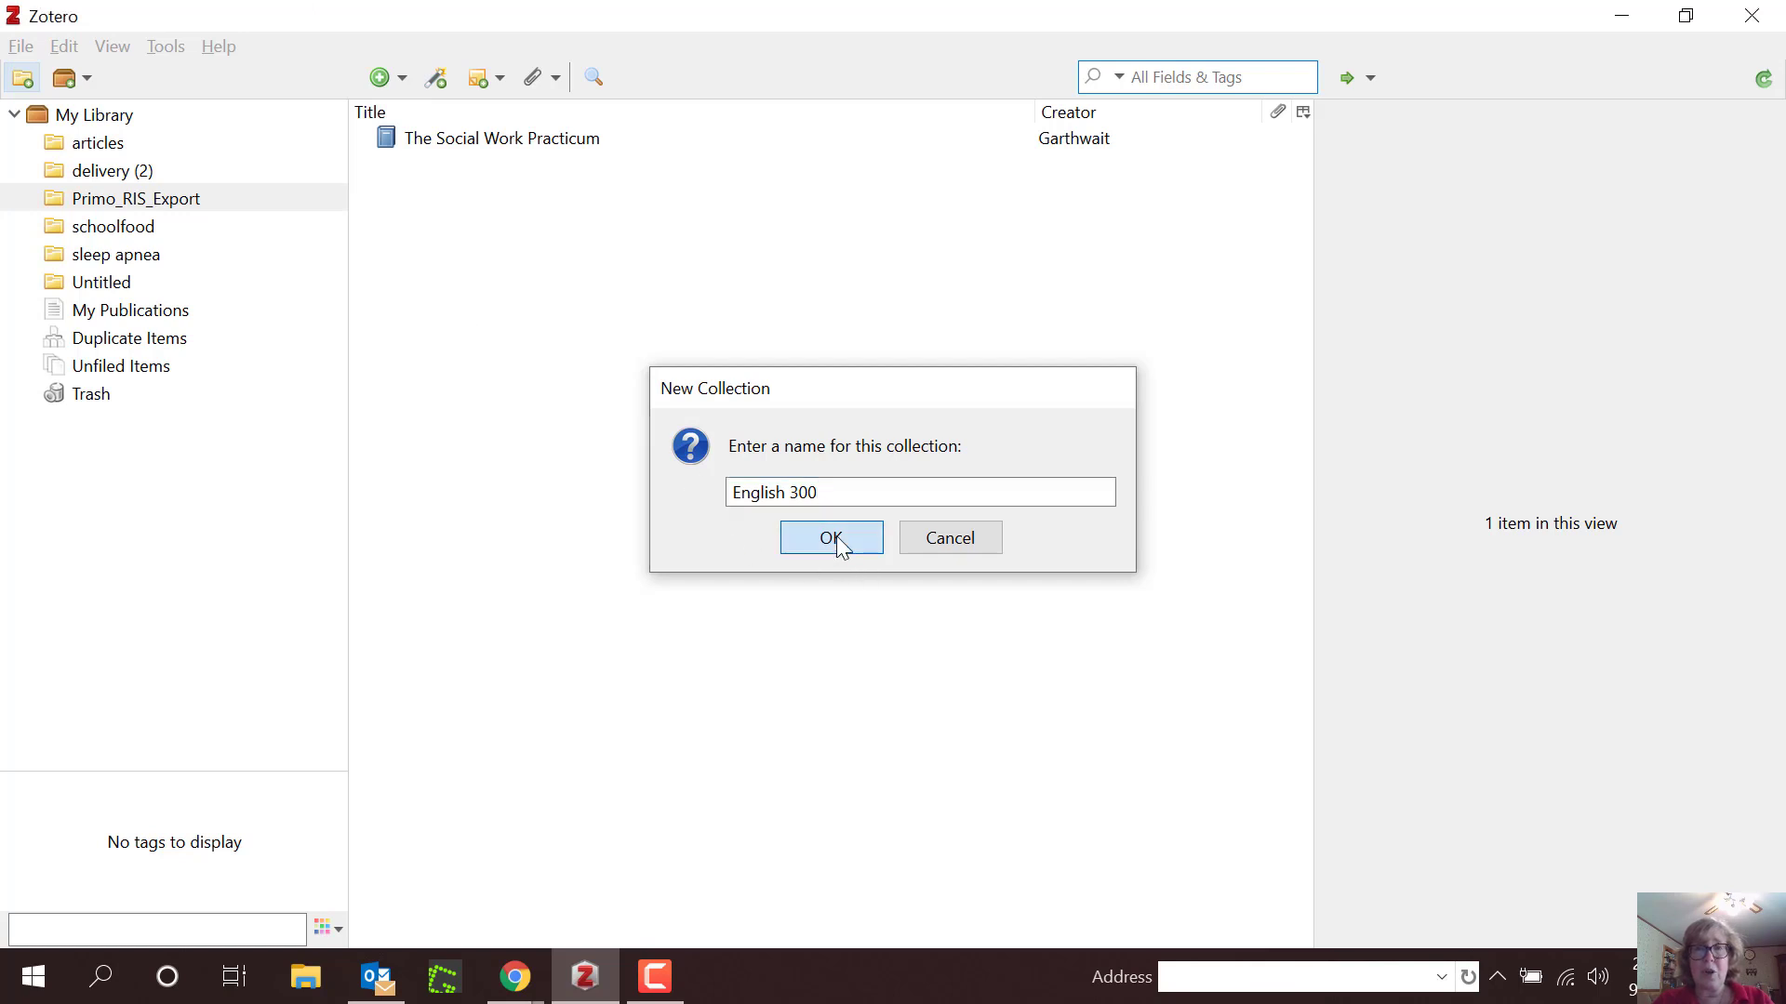
Step: Switch back to Chrome and search the WKU Libraries site for dark chocolate health
{"action": "left_click", "coordinate": [1620, 15]}
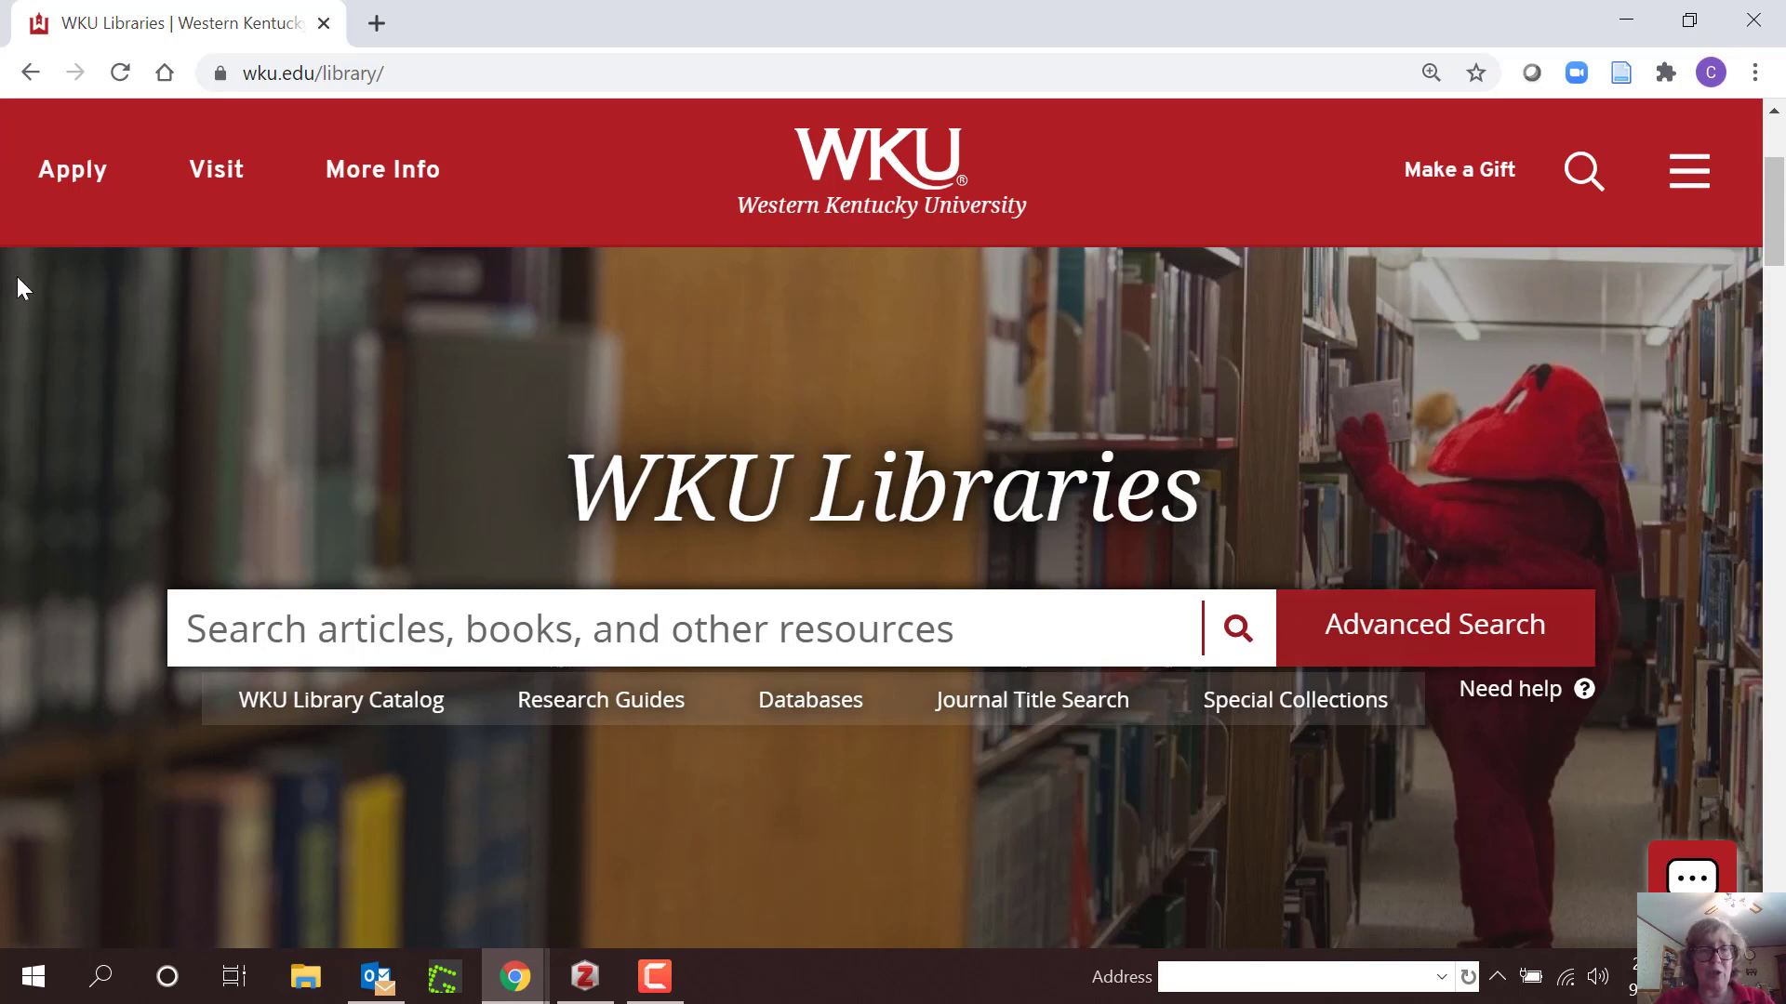
{"action": "left_click", "coordinate": [264, 641]}
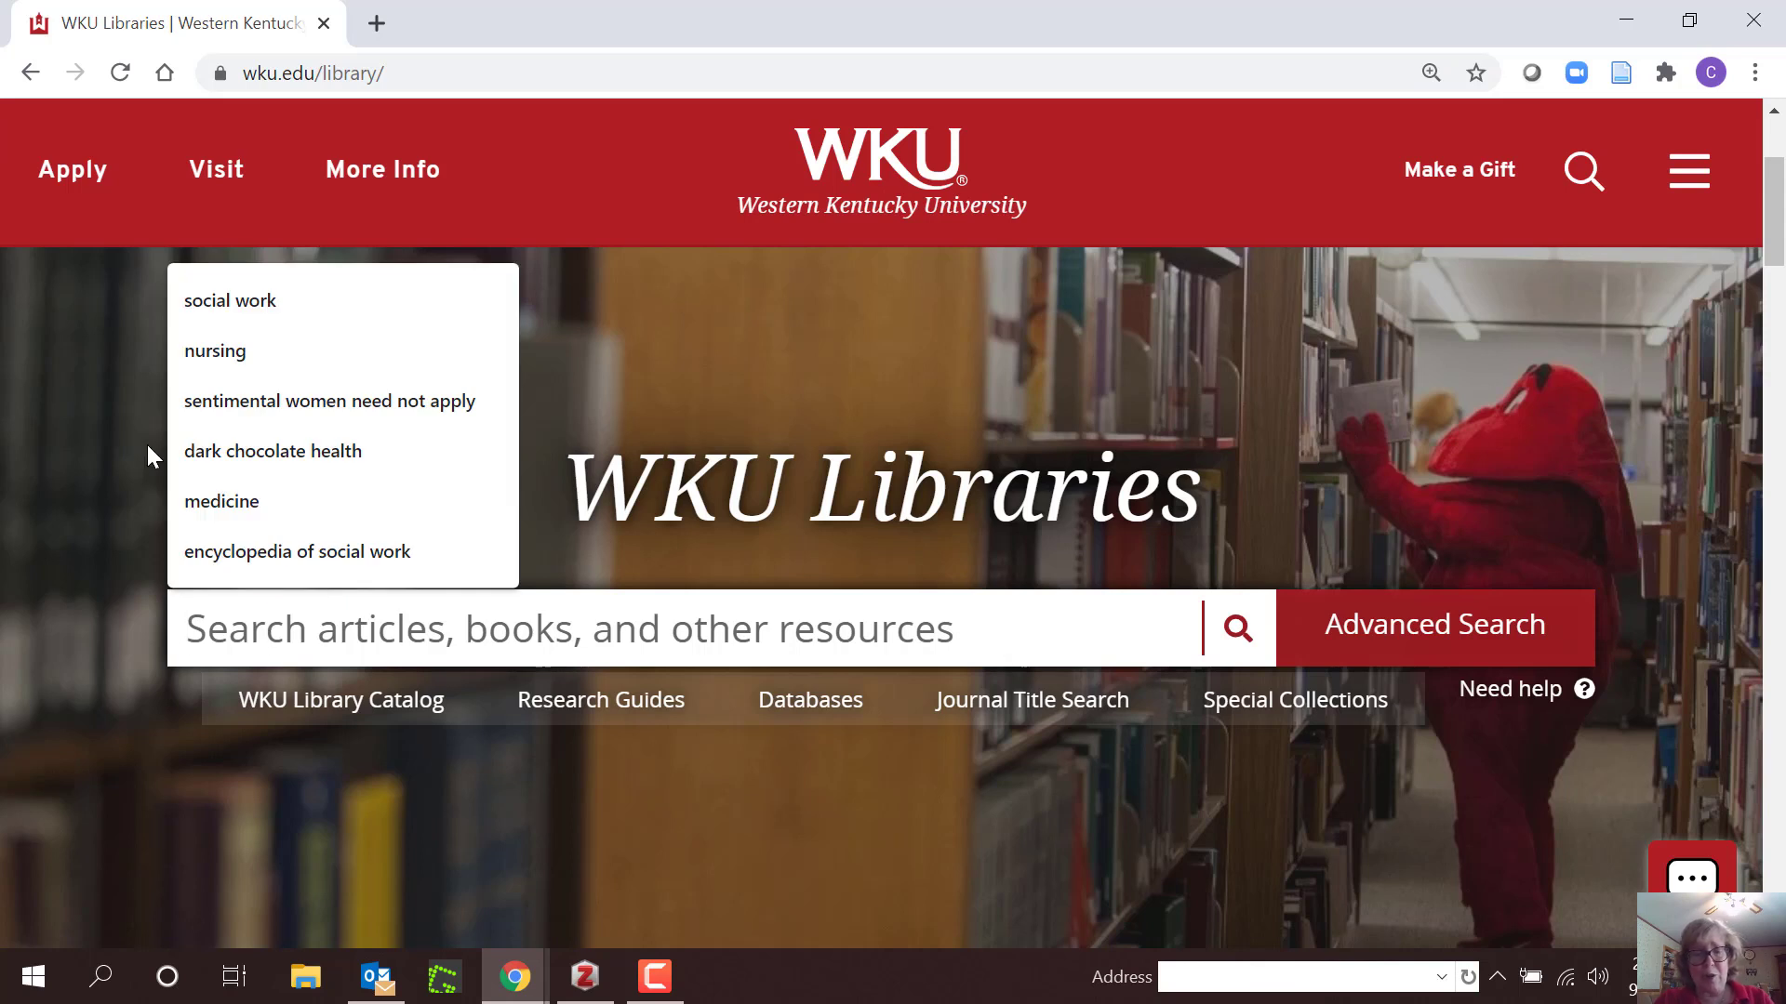
{"action": "type", "text": "dark chocolate health"}
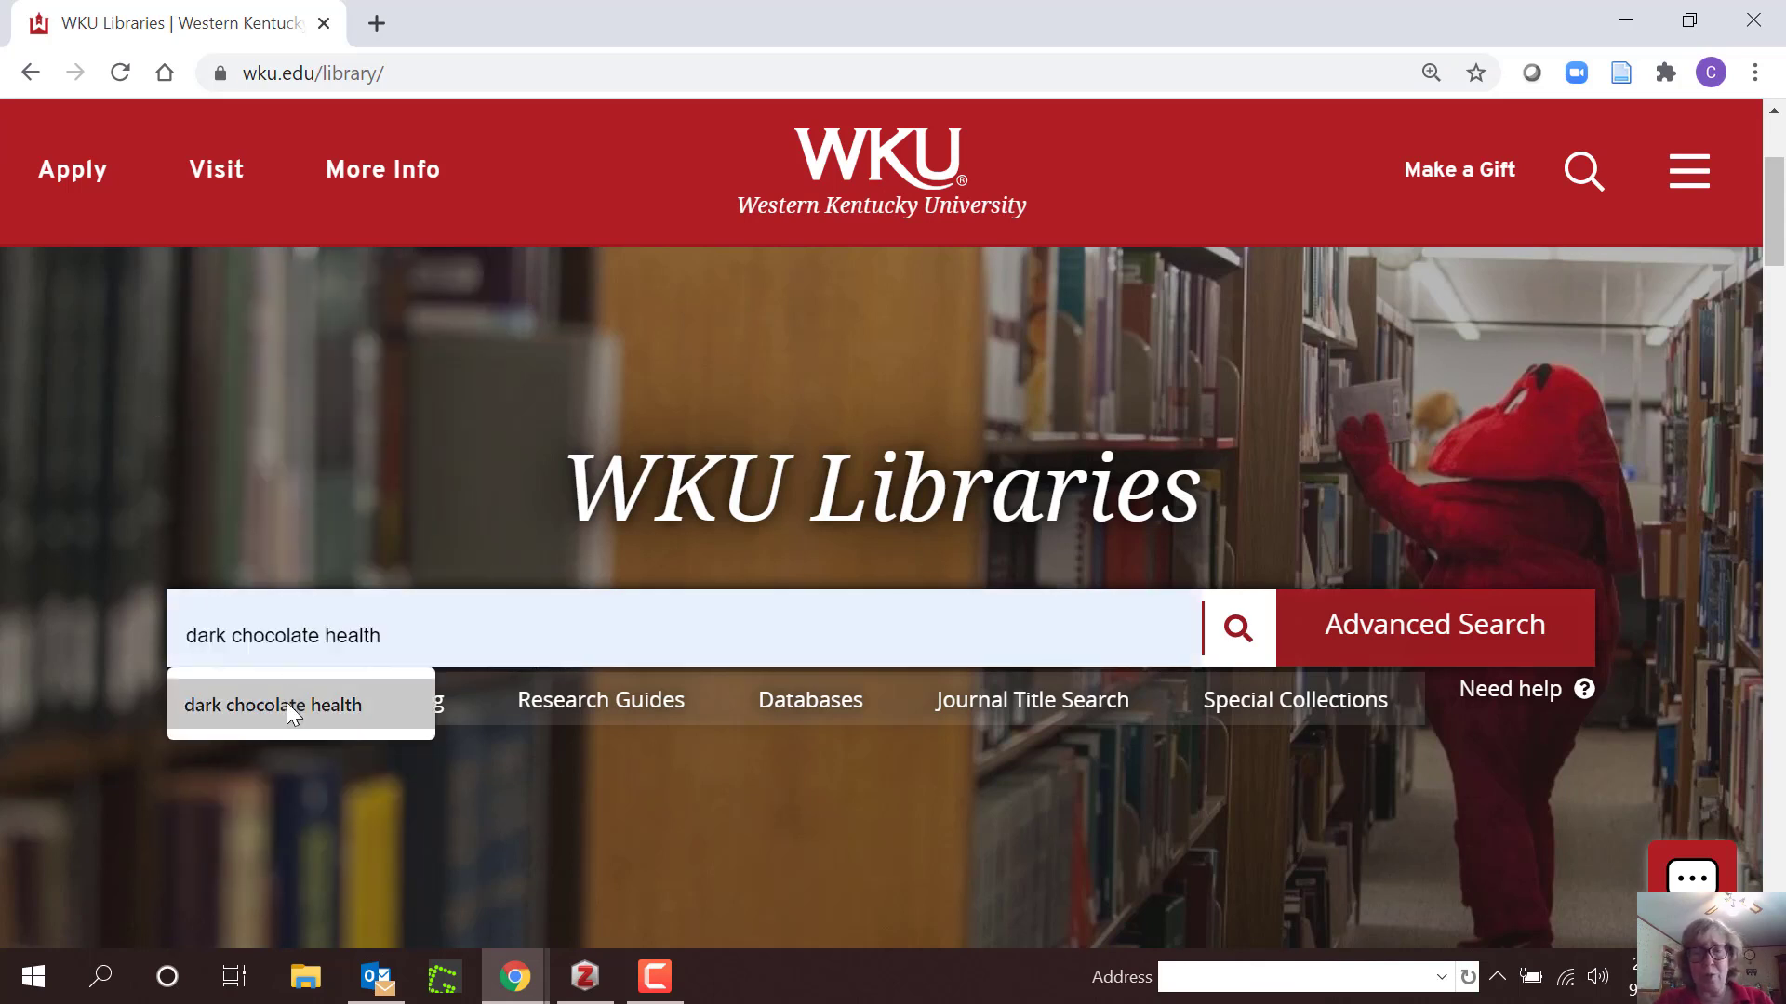
{"action": "left_click", "coordinate": [286, 701]}
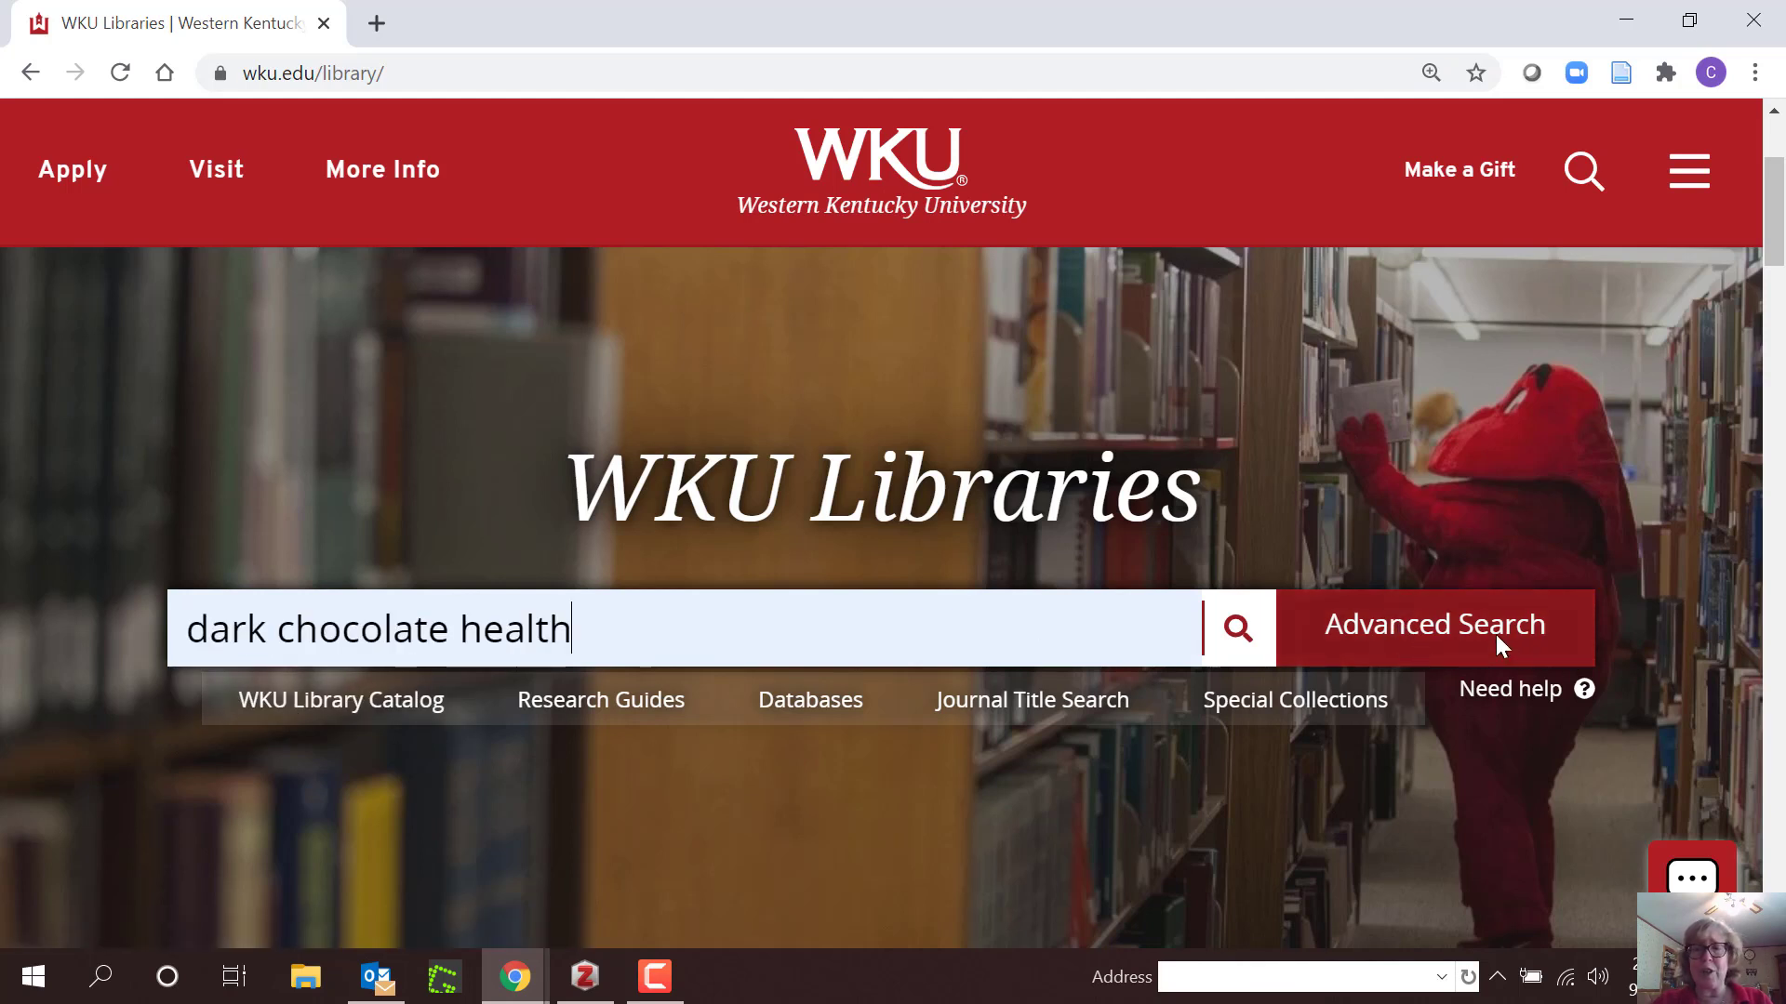
{"action": "left_click", "coordinate": [1242, 625]}
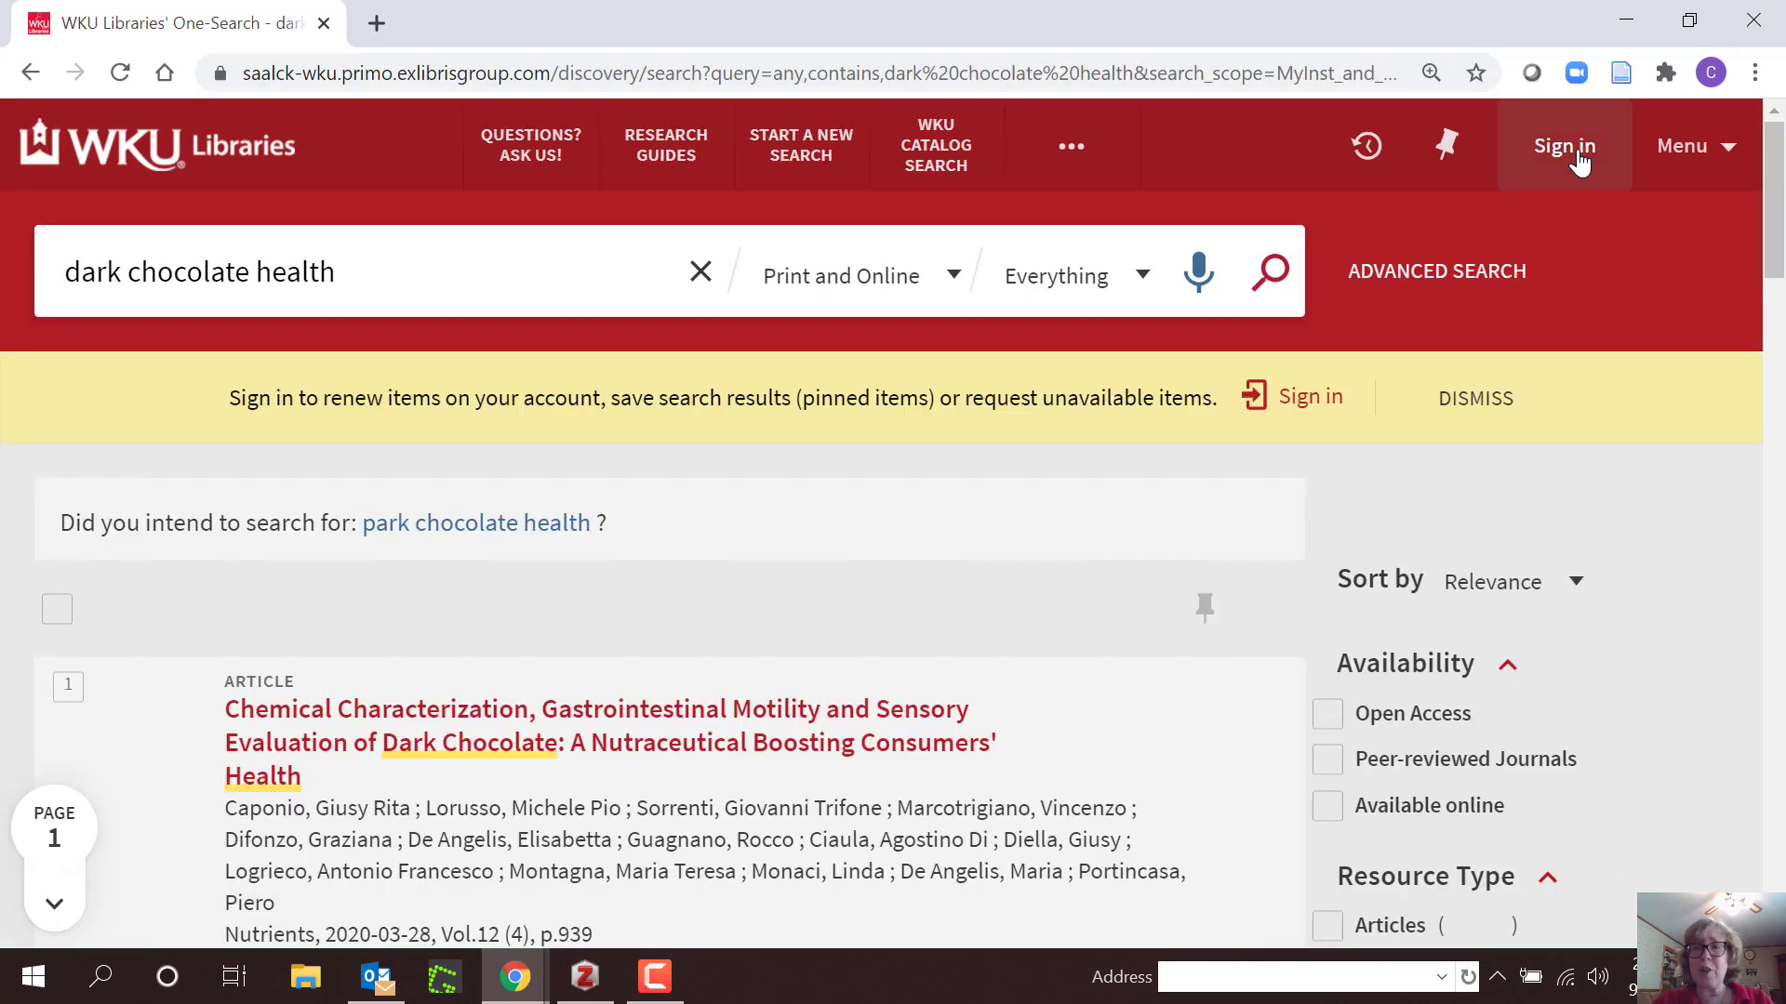
Step: Sign in to the library account with the saved NetID and NetID password
{"action": "left_click", "coordinate": [1578, 160]}
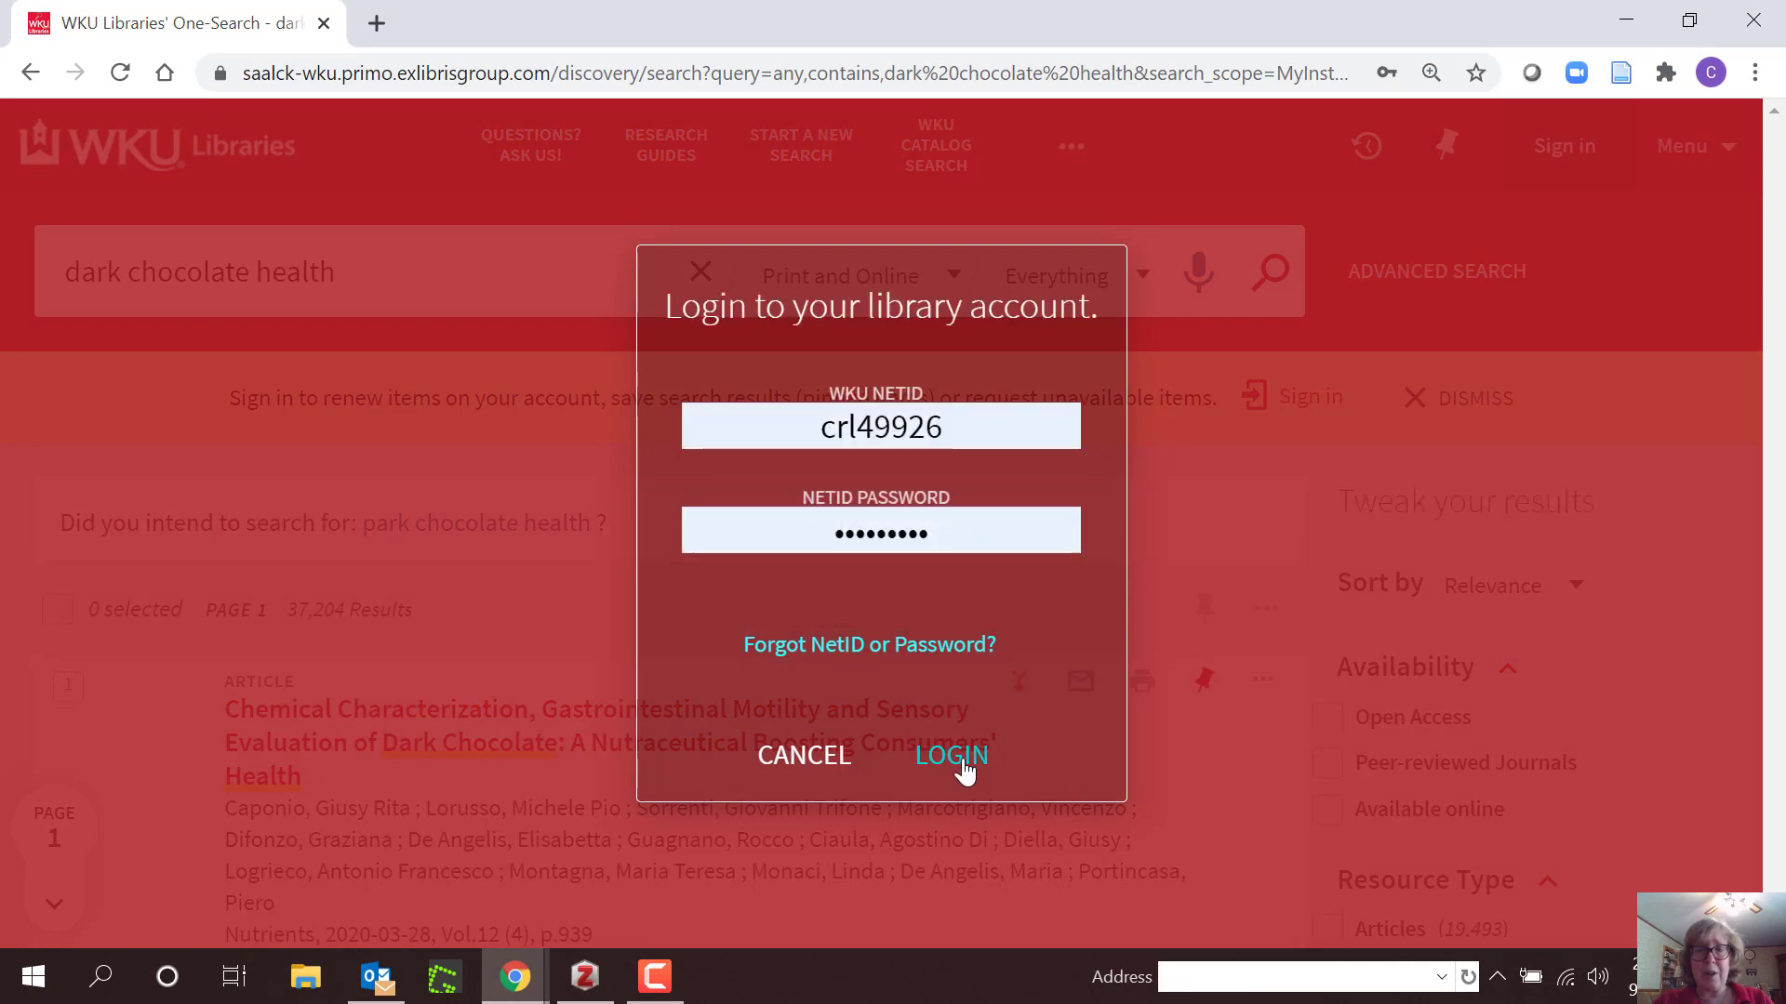
{"action": "left_click", "coordinate": [964, 768]}
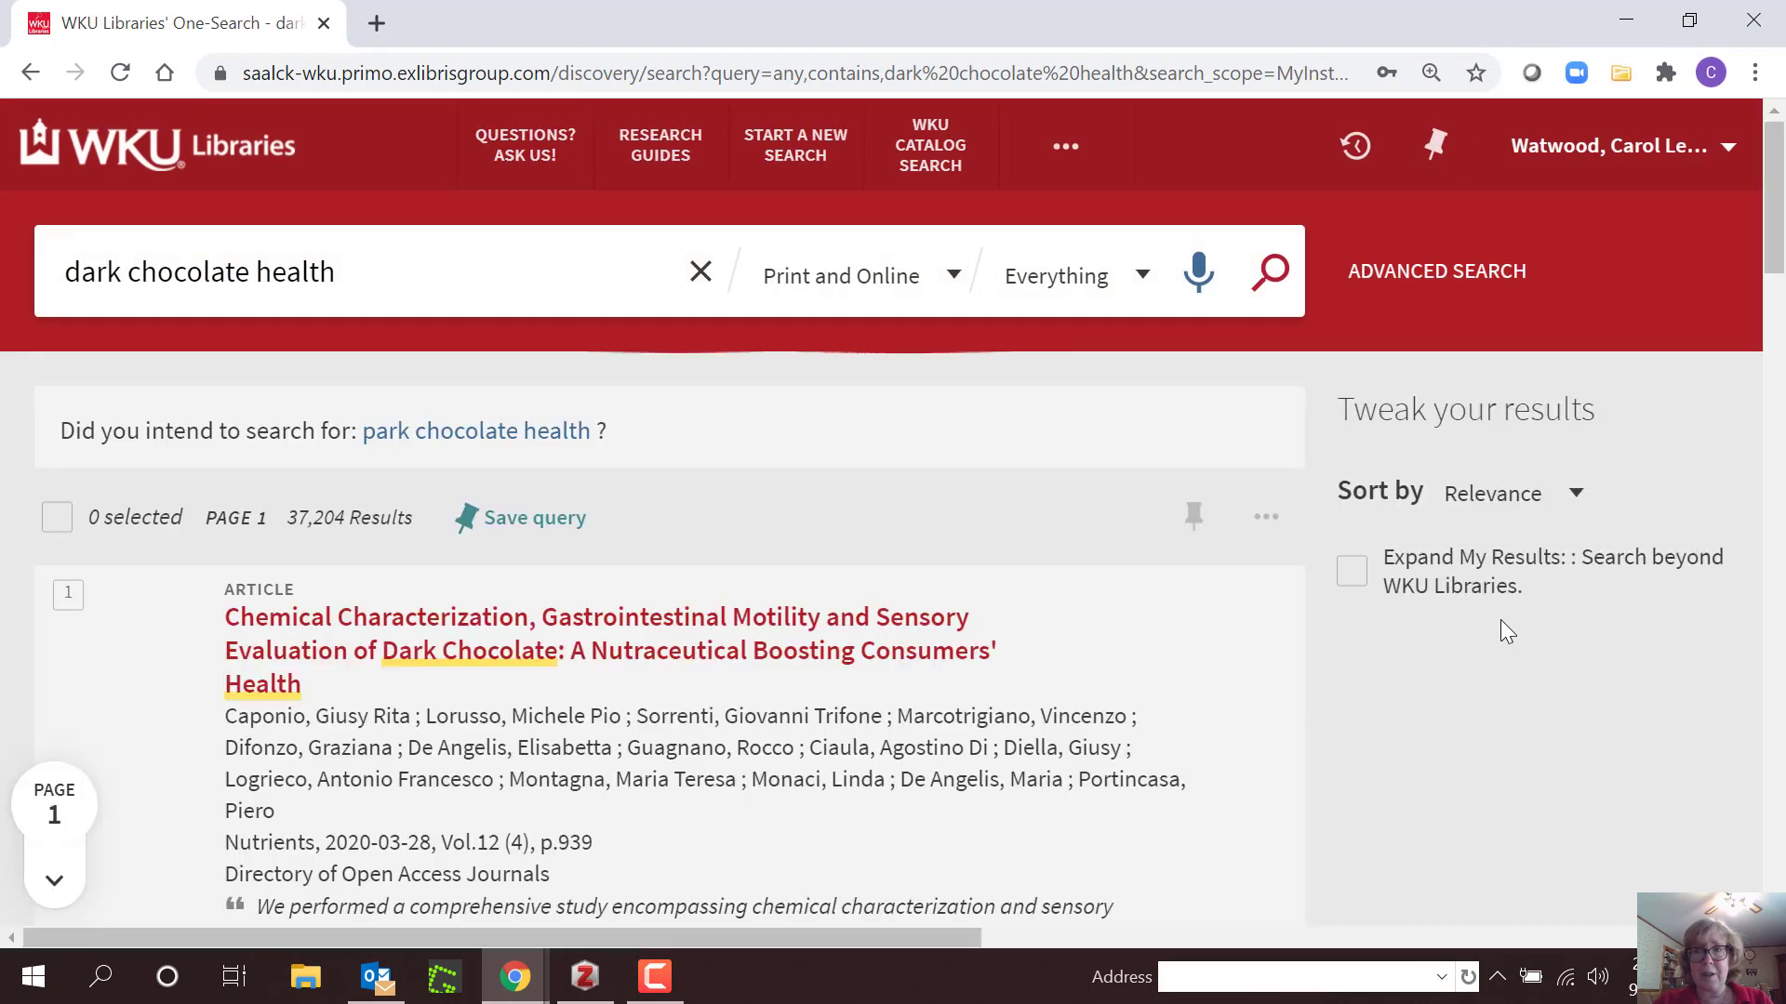
Step: Open the first article's full record, save it to the English 300 collection with the Zotero Connector, and close the record
{"action": "left_click", "coordinate": [685, 649]}
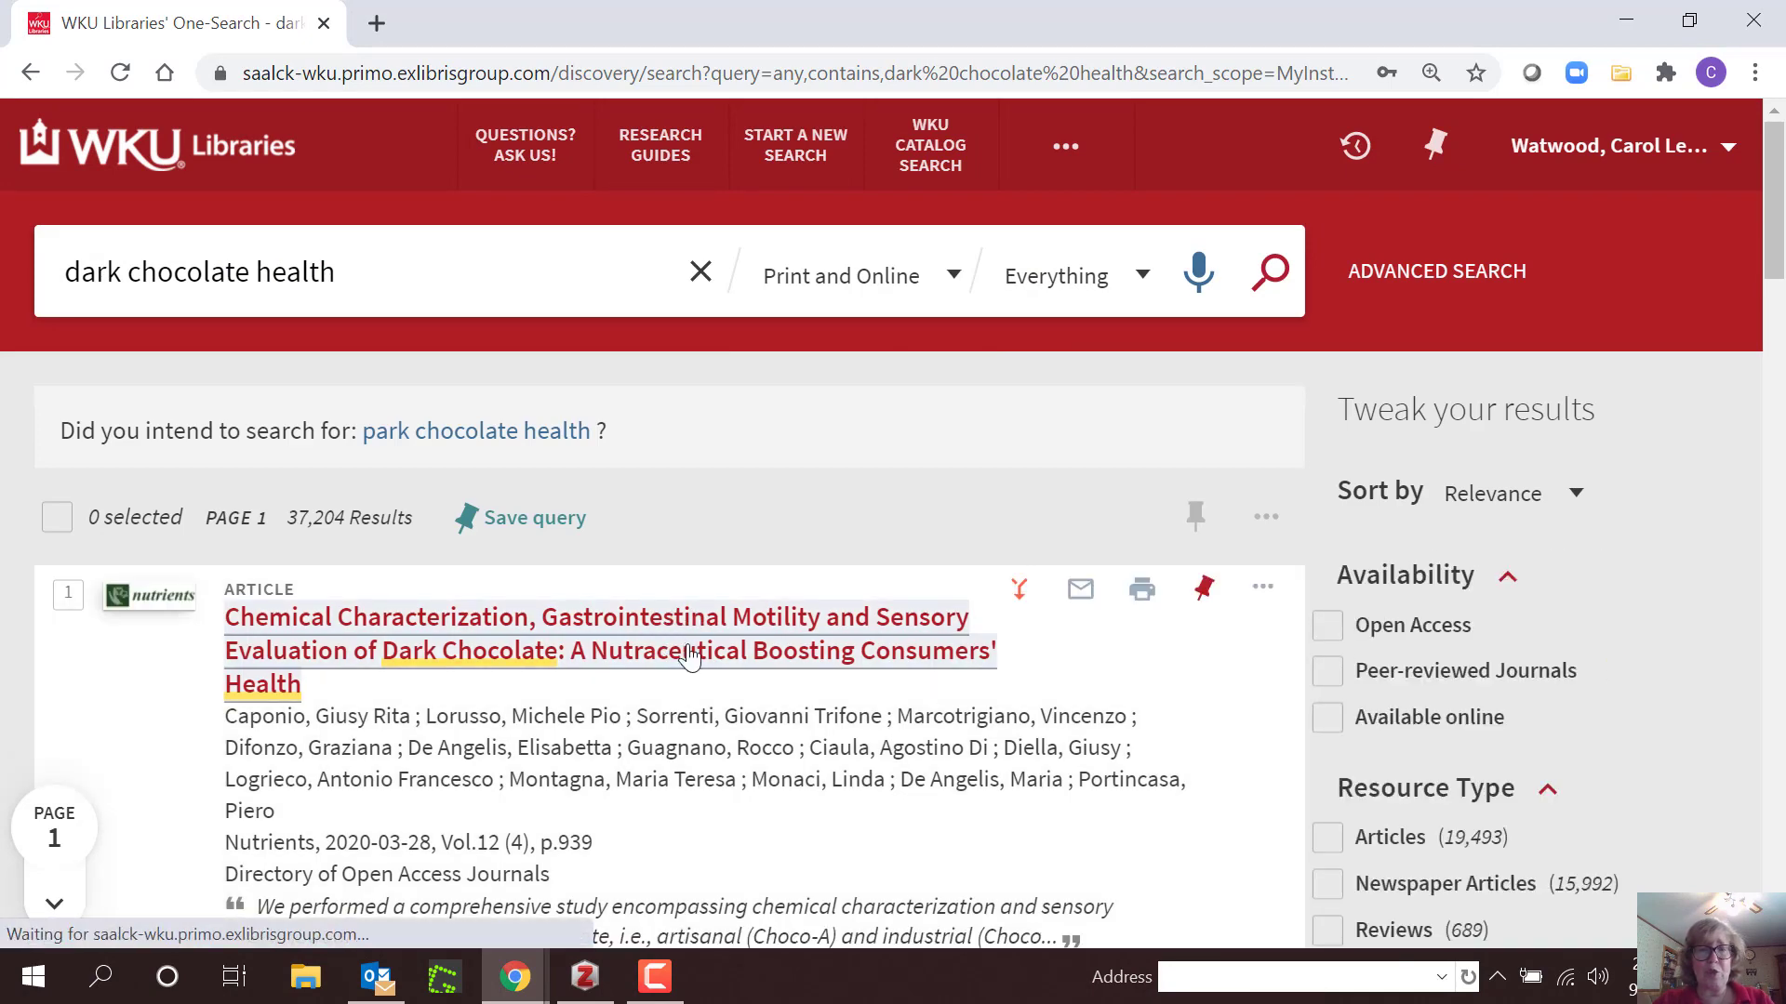
{"action": "left_click", "coordinate": [617, 635]}
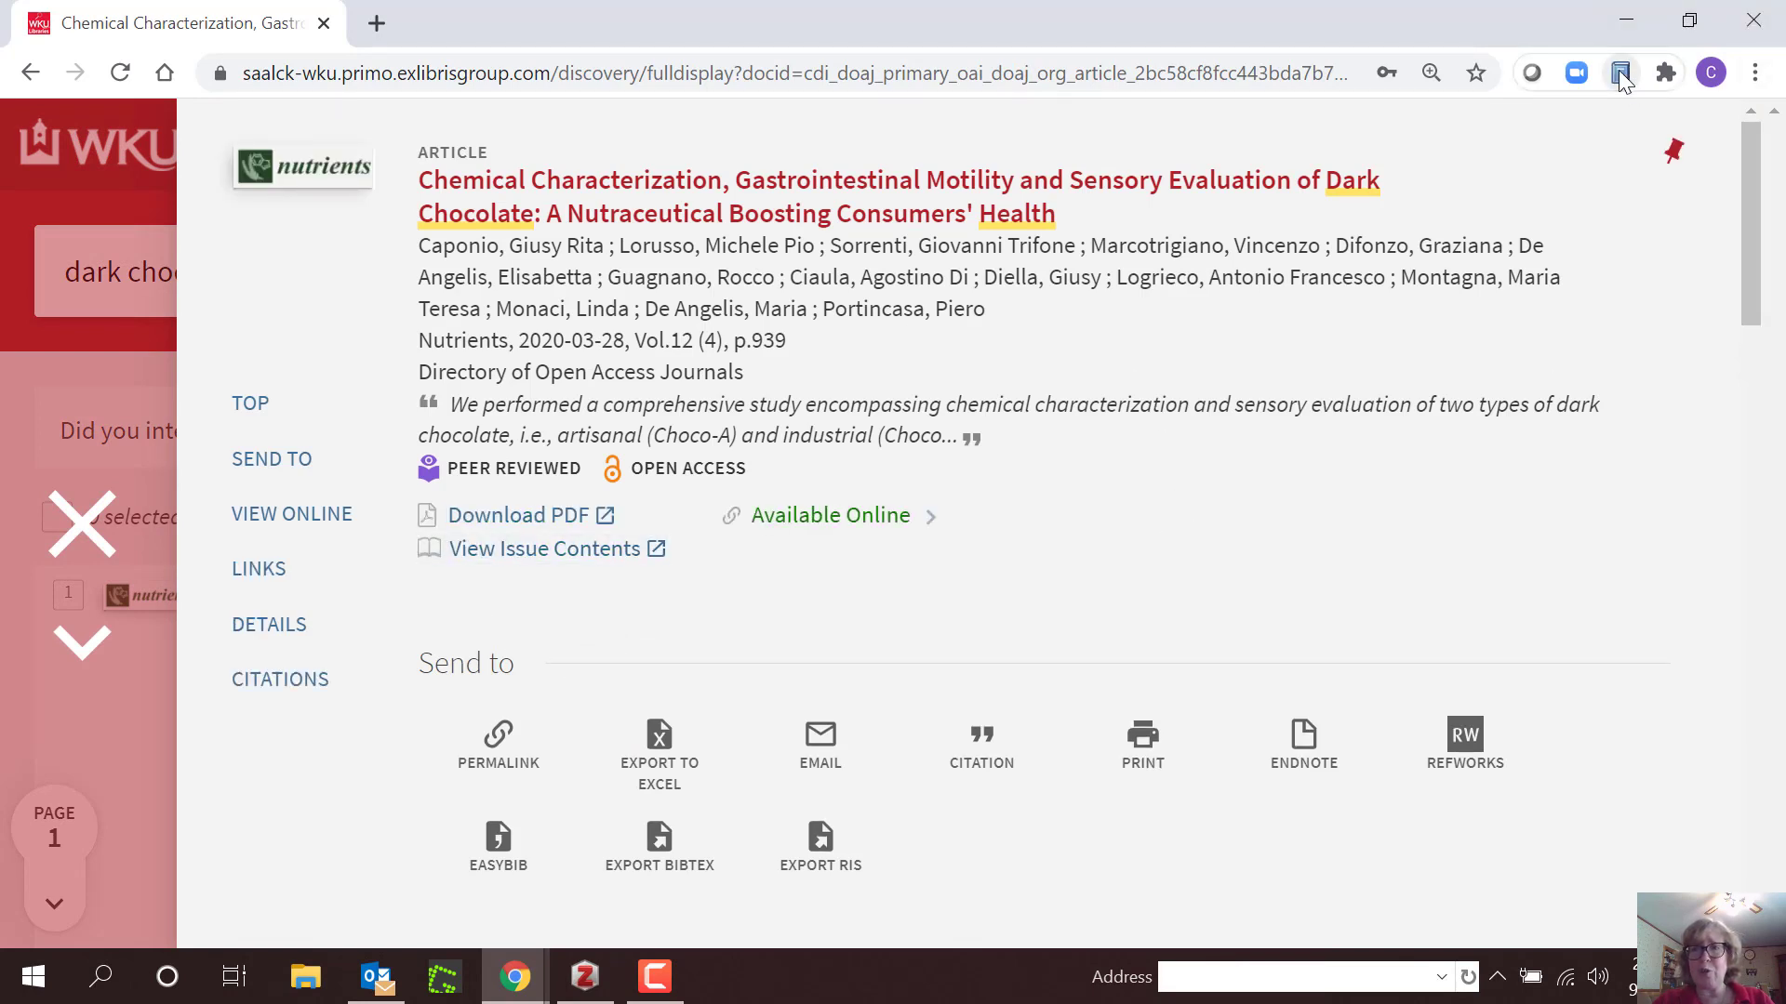
{"action": "left_click", "coordinate": [1620, 74]}
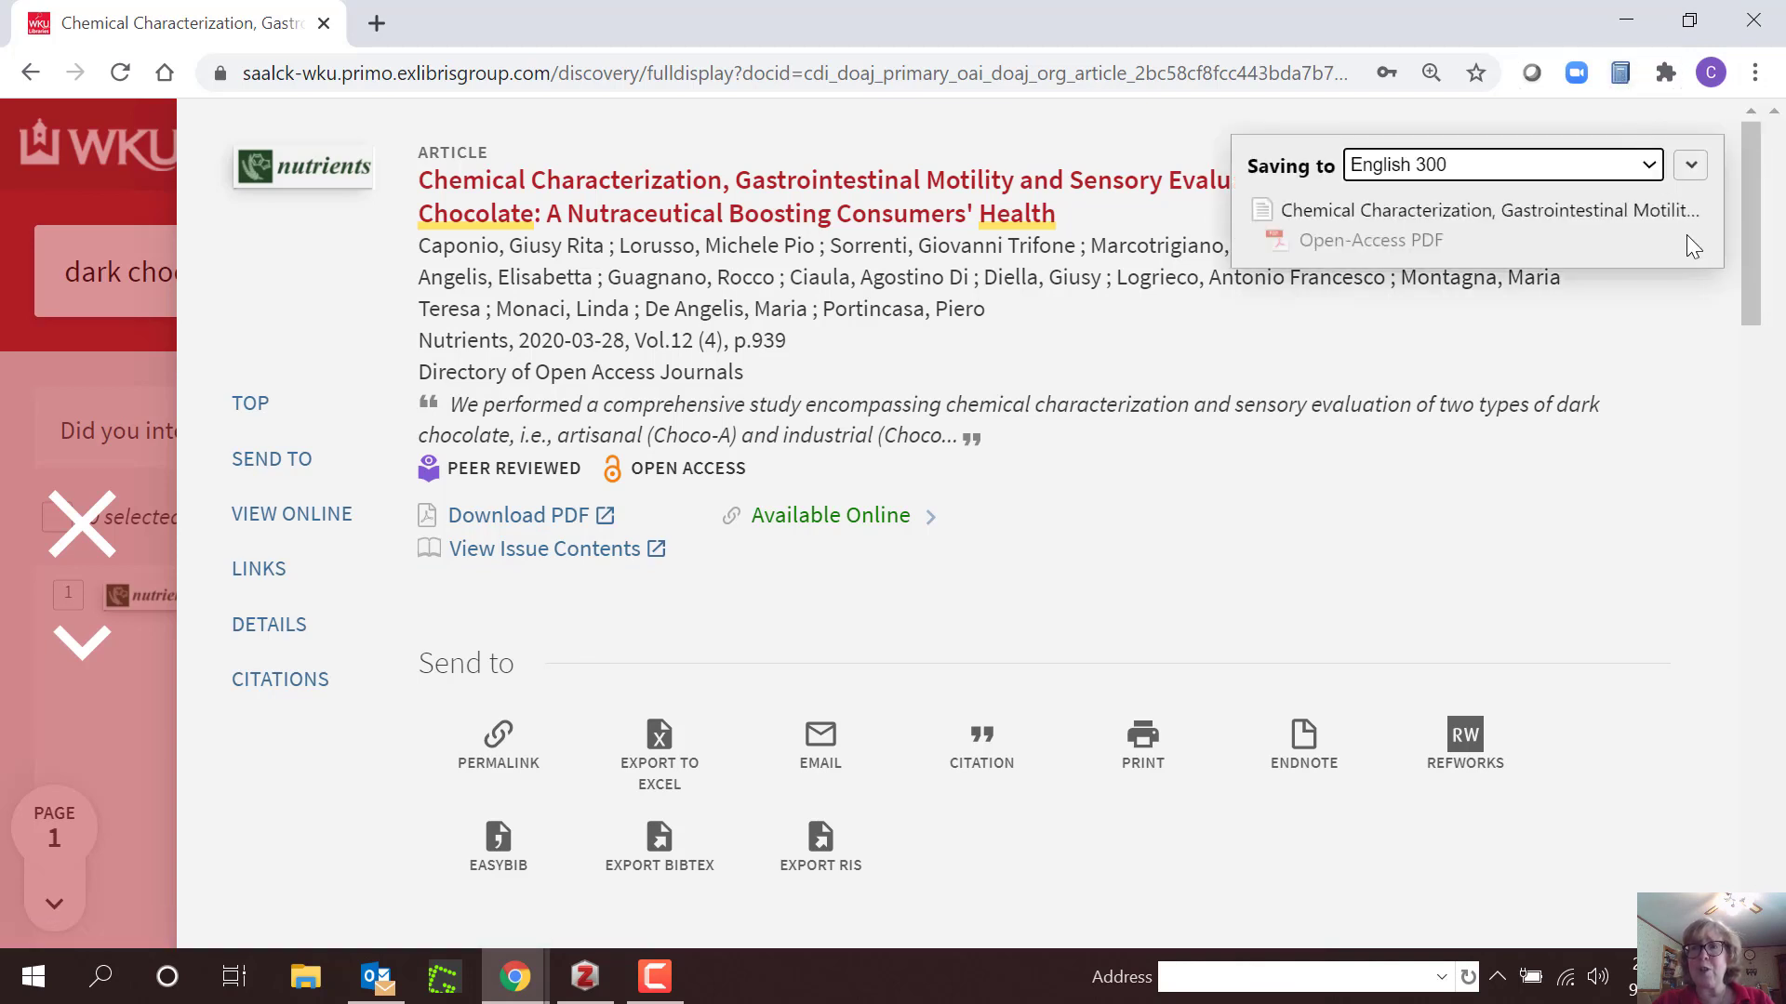
{"action": "left_click", "coordinate": [1690, 168]}
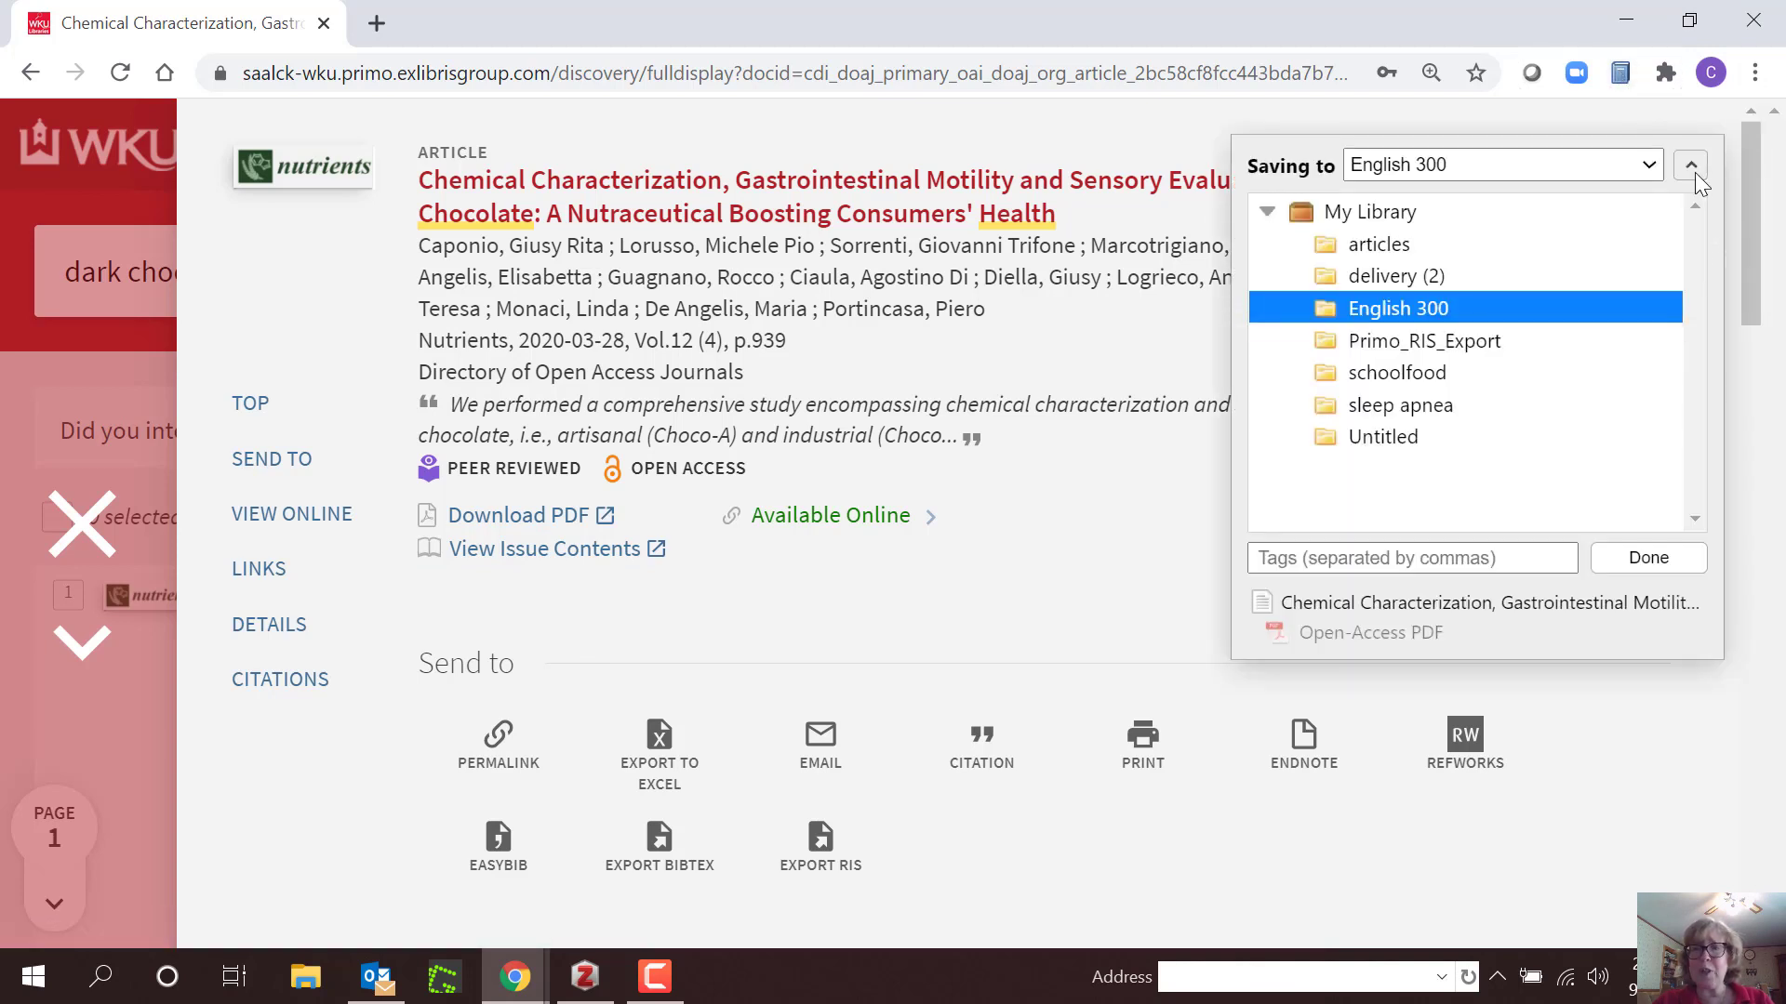
{"action": "left_click", "coordinate": [1664, 562]}
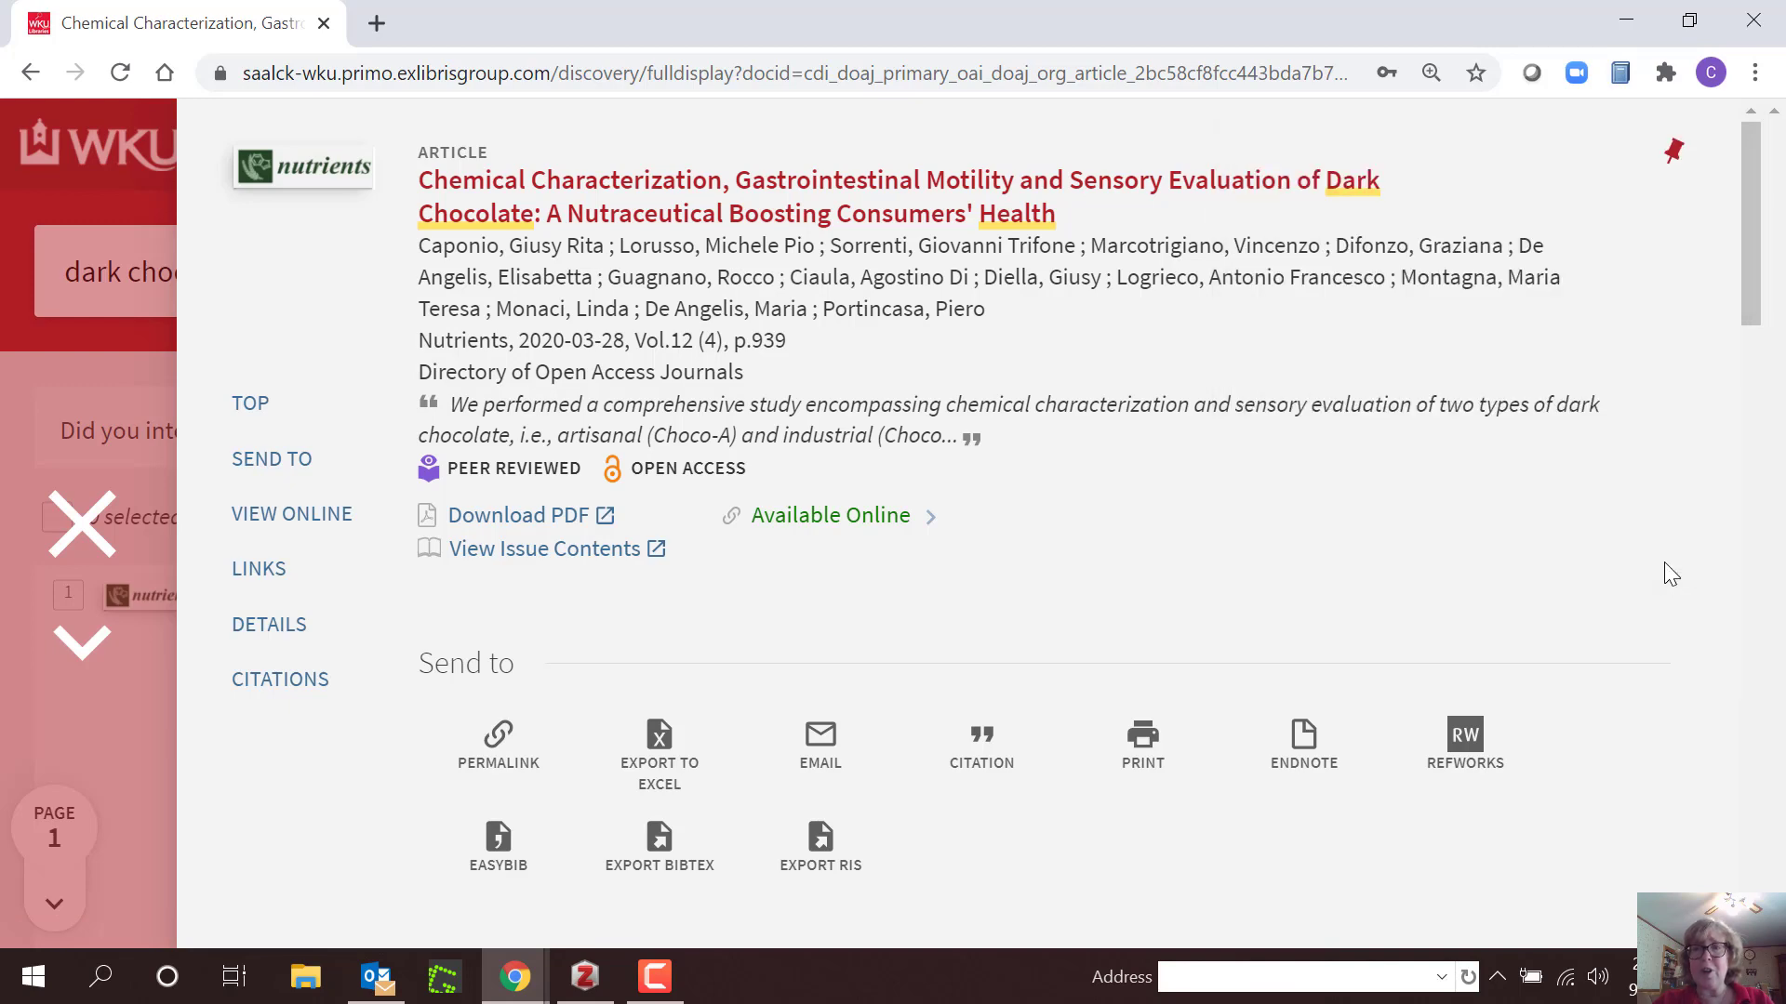
{"action": "left_click", "coordinate": [82, 525]}
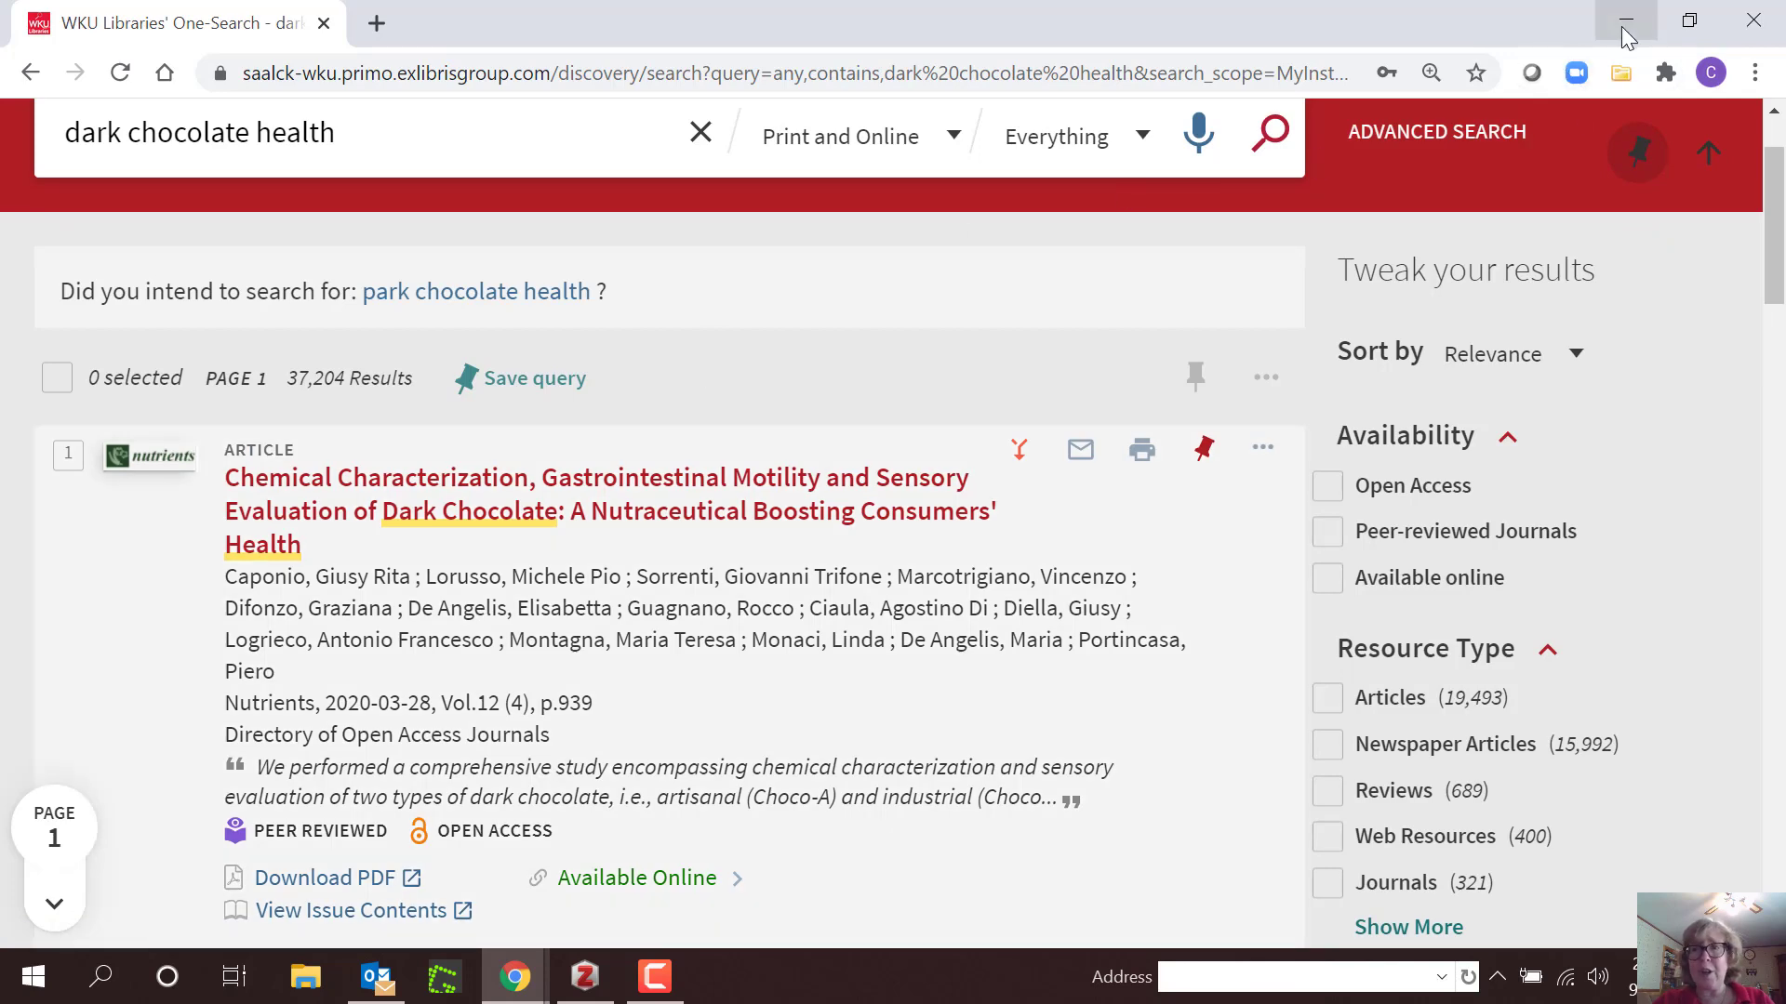
Step: Use the Zotero Connector to save the fourth, fifth, eighth and tenth search results to the English 300 collection
{"action": "left_click", "coordinate": [1620, 74]}
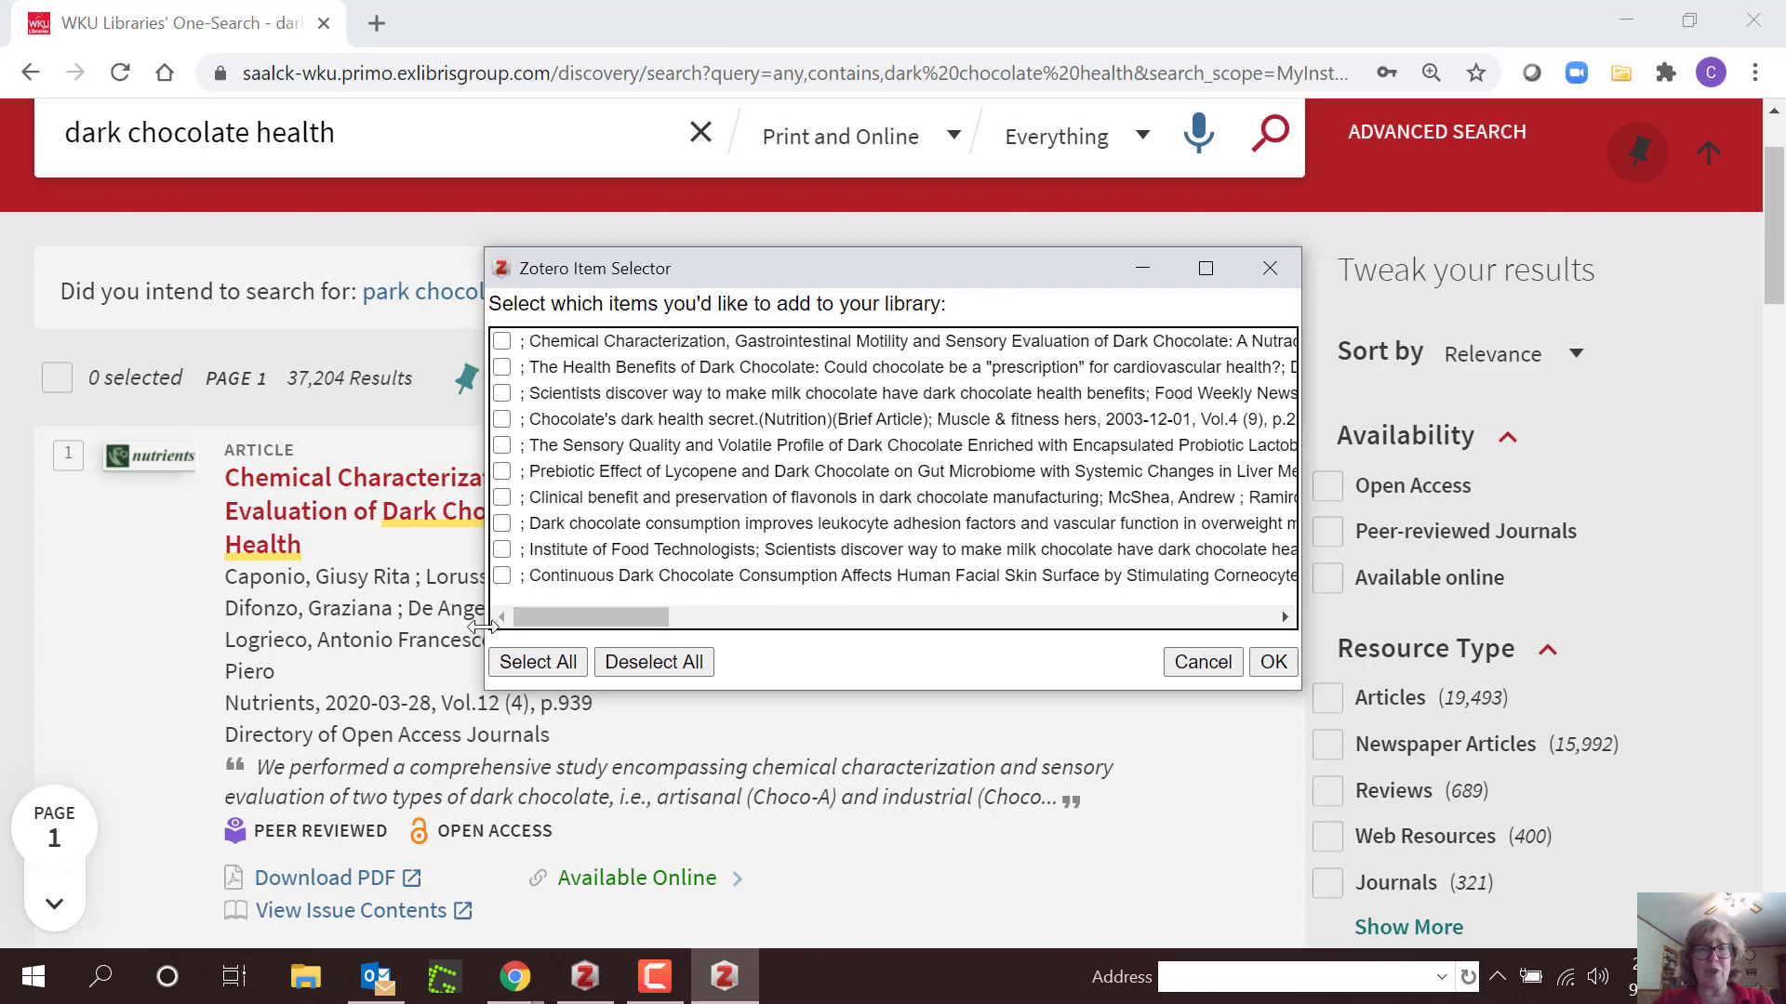
{"action": "left_click", "coordinate": [502, 576]}
{"action": "left_click", "coordinate": [502, 523]}
{"action": "left_click", "coordinate": [502, 446]}
{"action": "left_click", "coordinate": [503, 420]}
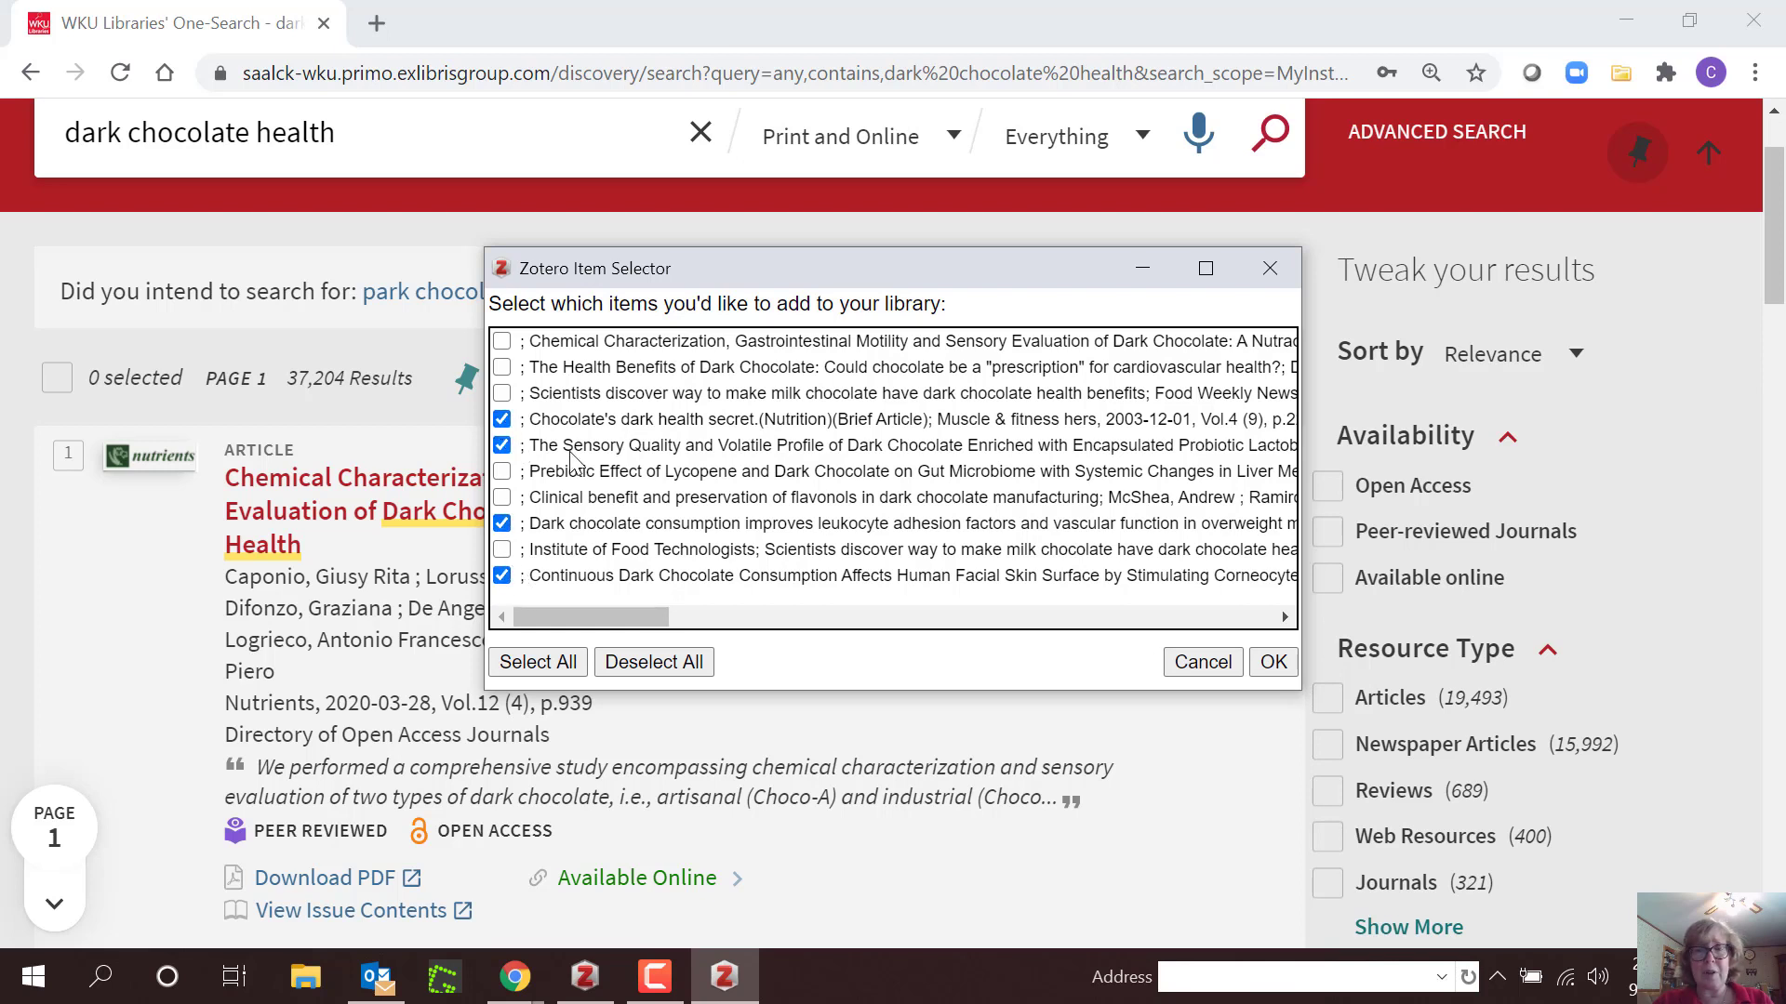
{"action": "left_click", "coordinate": [1273, 662]}
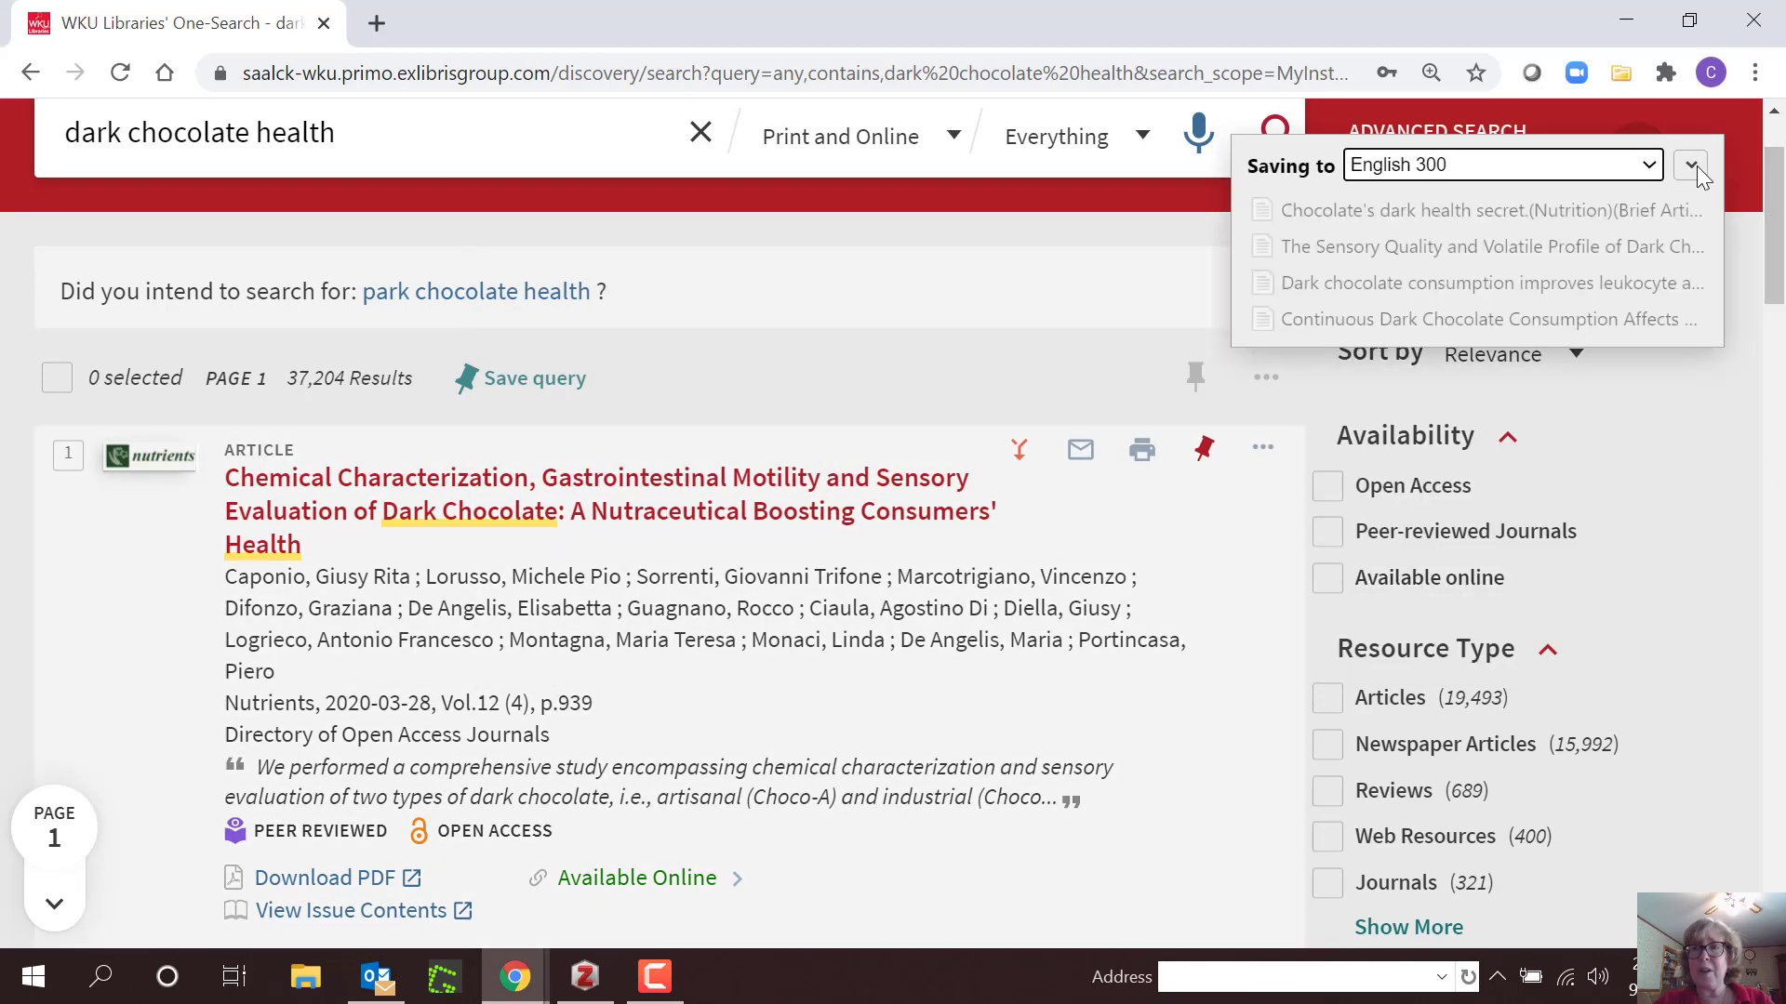
{"action": "left_click", "coordinate": [1691, 165]}
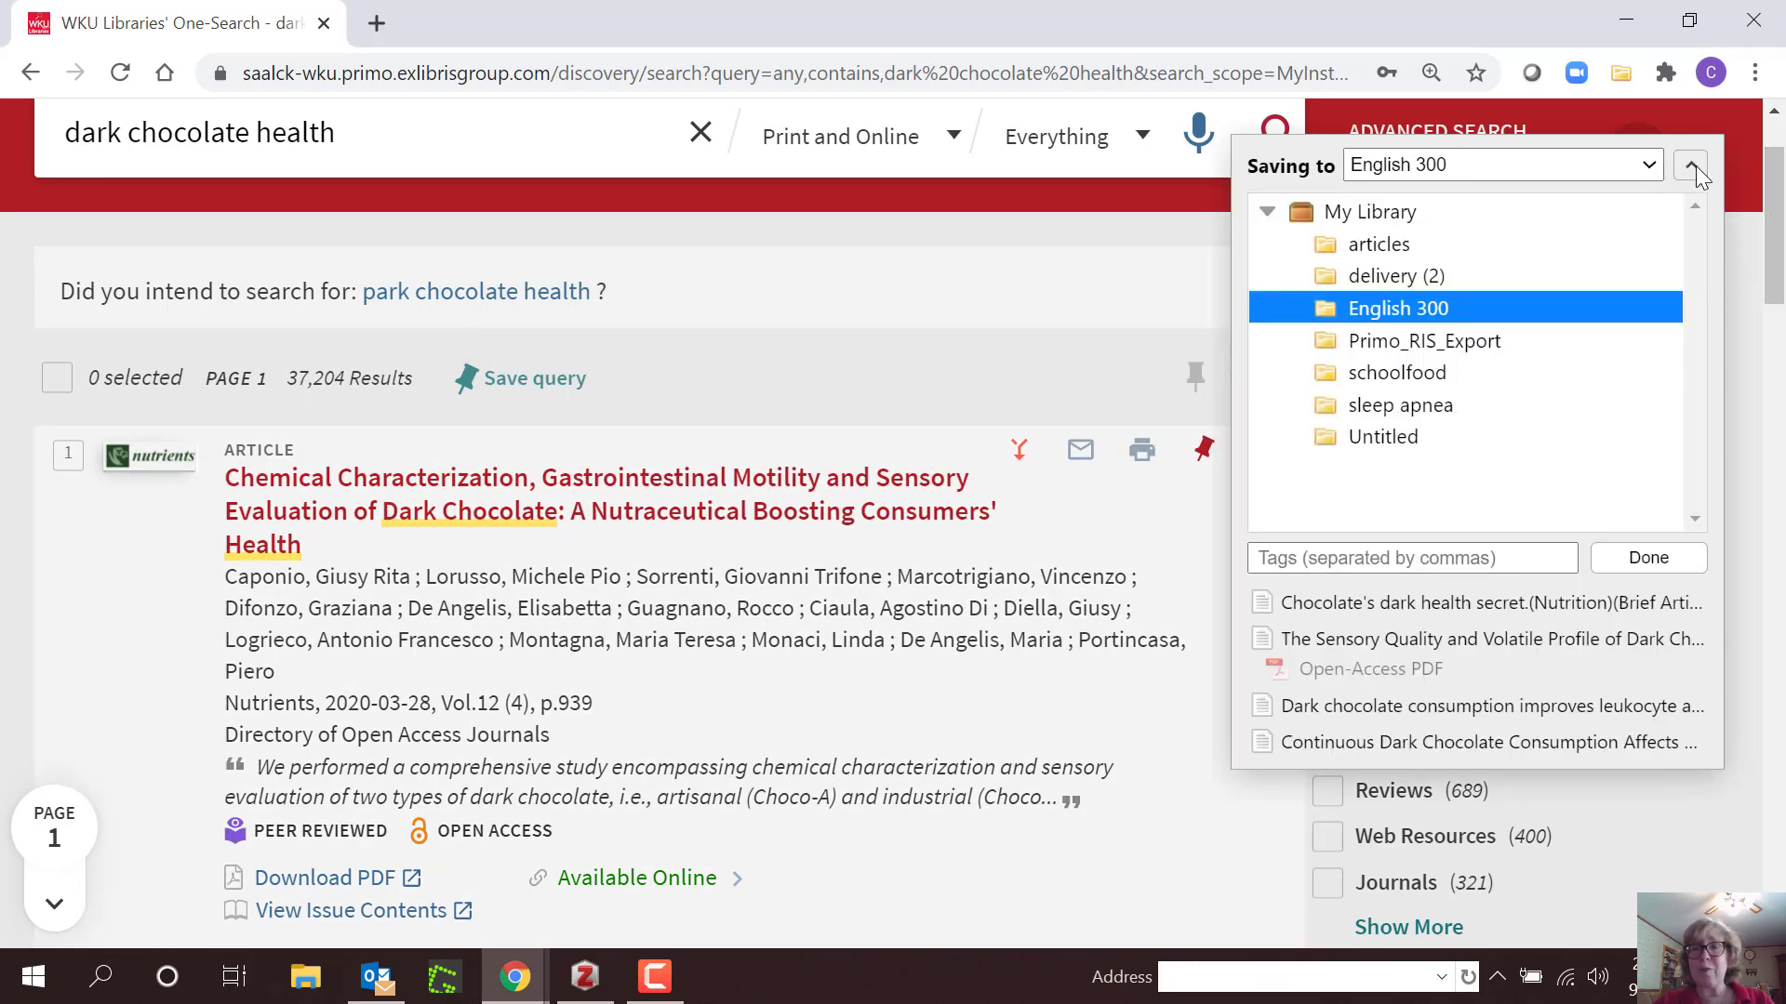
{"action": "left_click", "coordinate": [1664, 562]}
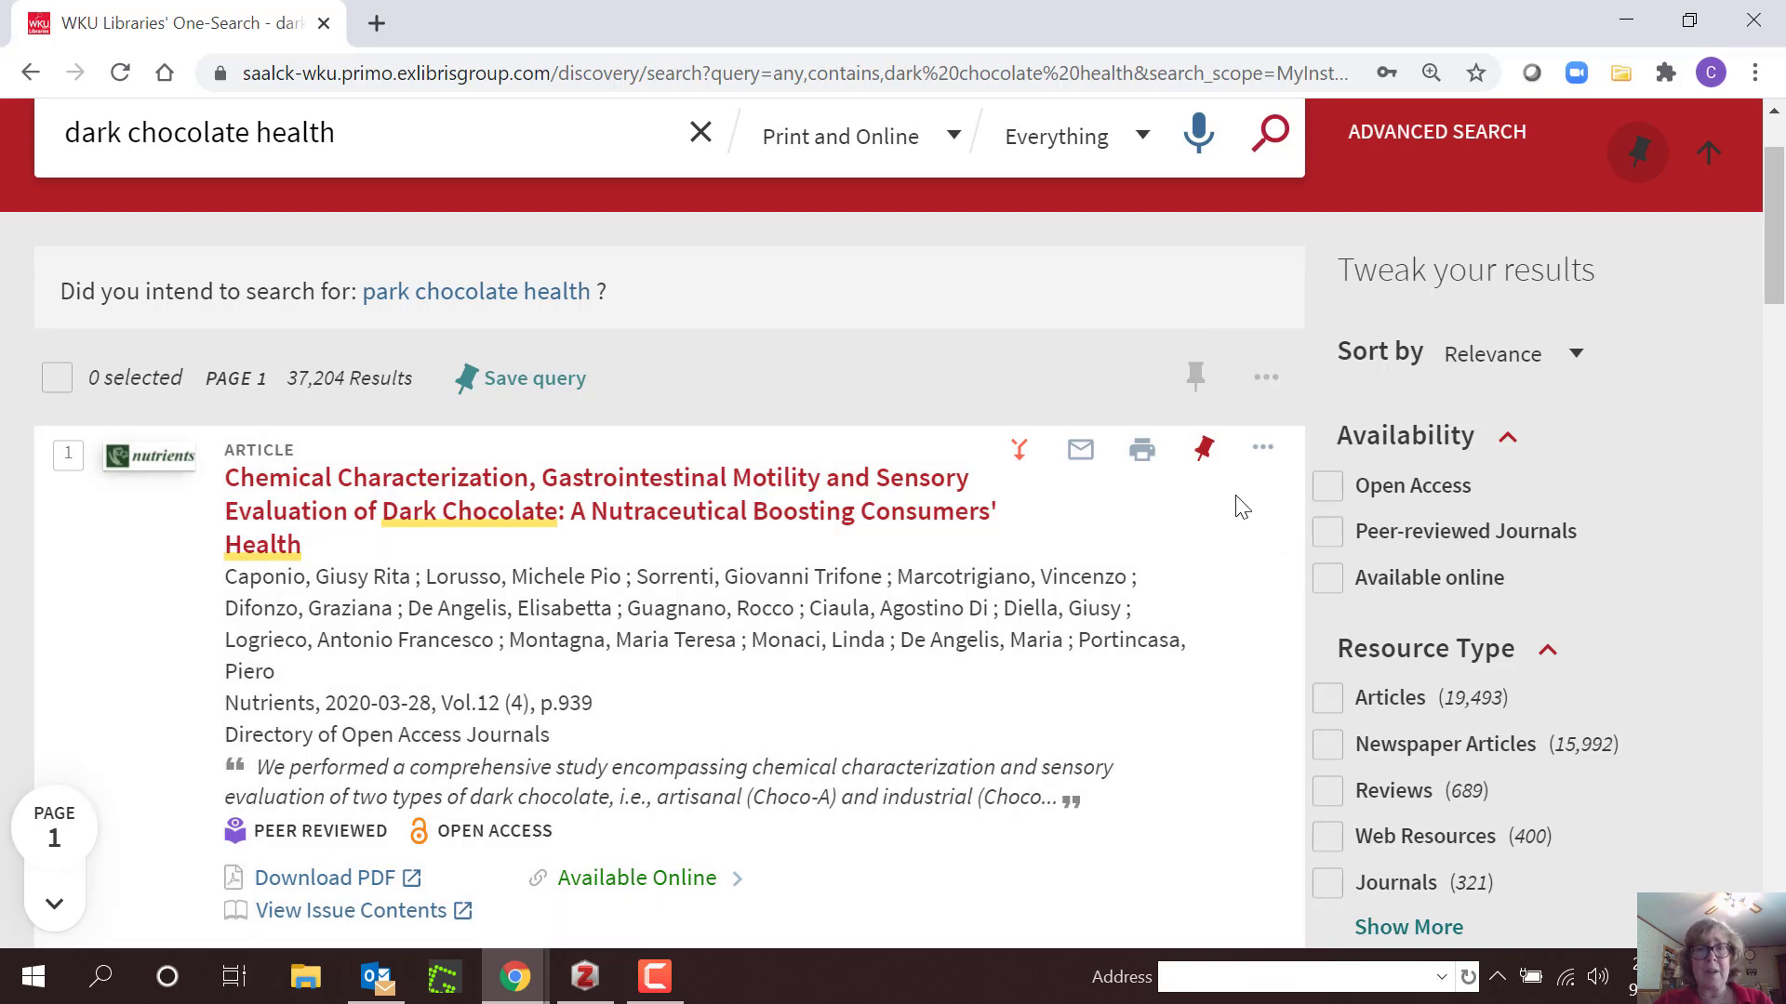
Step: Go to the library's A-Z Databases list and open Academic Search Complete (EBSCOhost)
{"action": "scroll", "coordinate": [1203, 488], "scroll_direction": "up", "scroll_amount": 2}
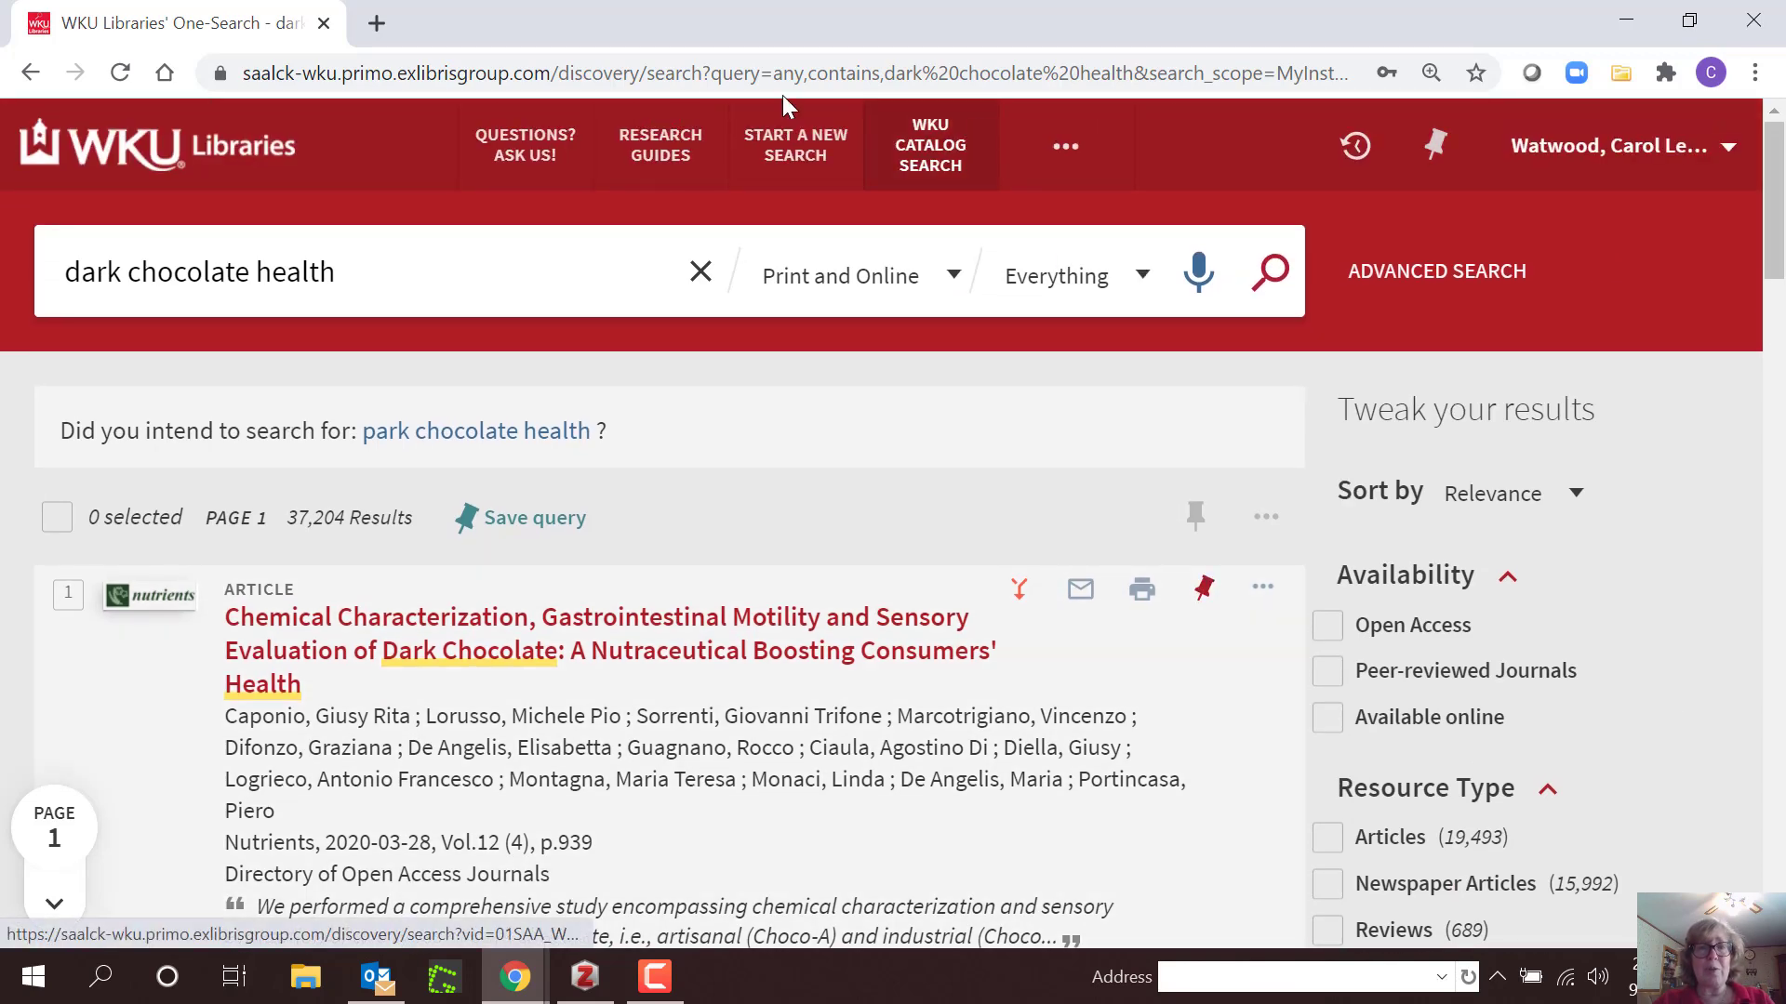
{"action": "scroll", "coordinate": [1068, 214], "scroll_direction": "down", "scroll_amount": 2}
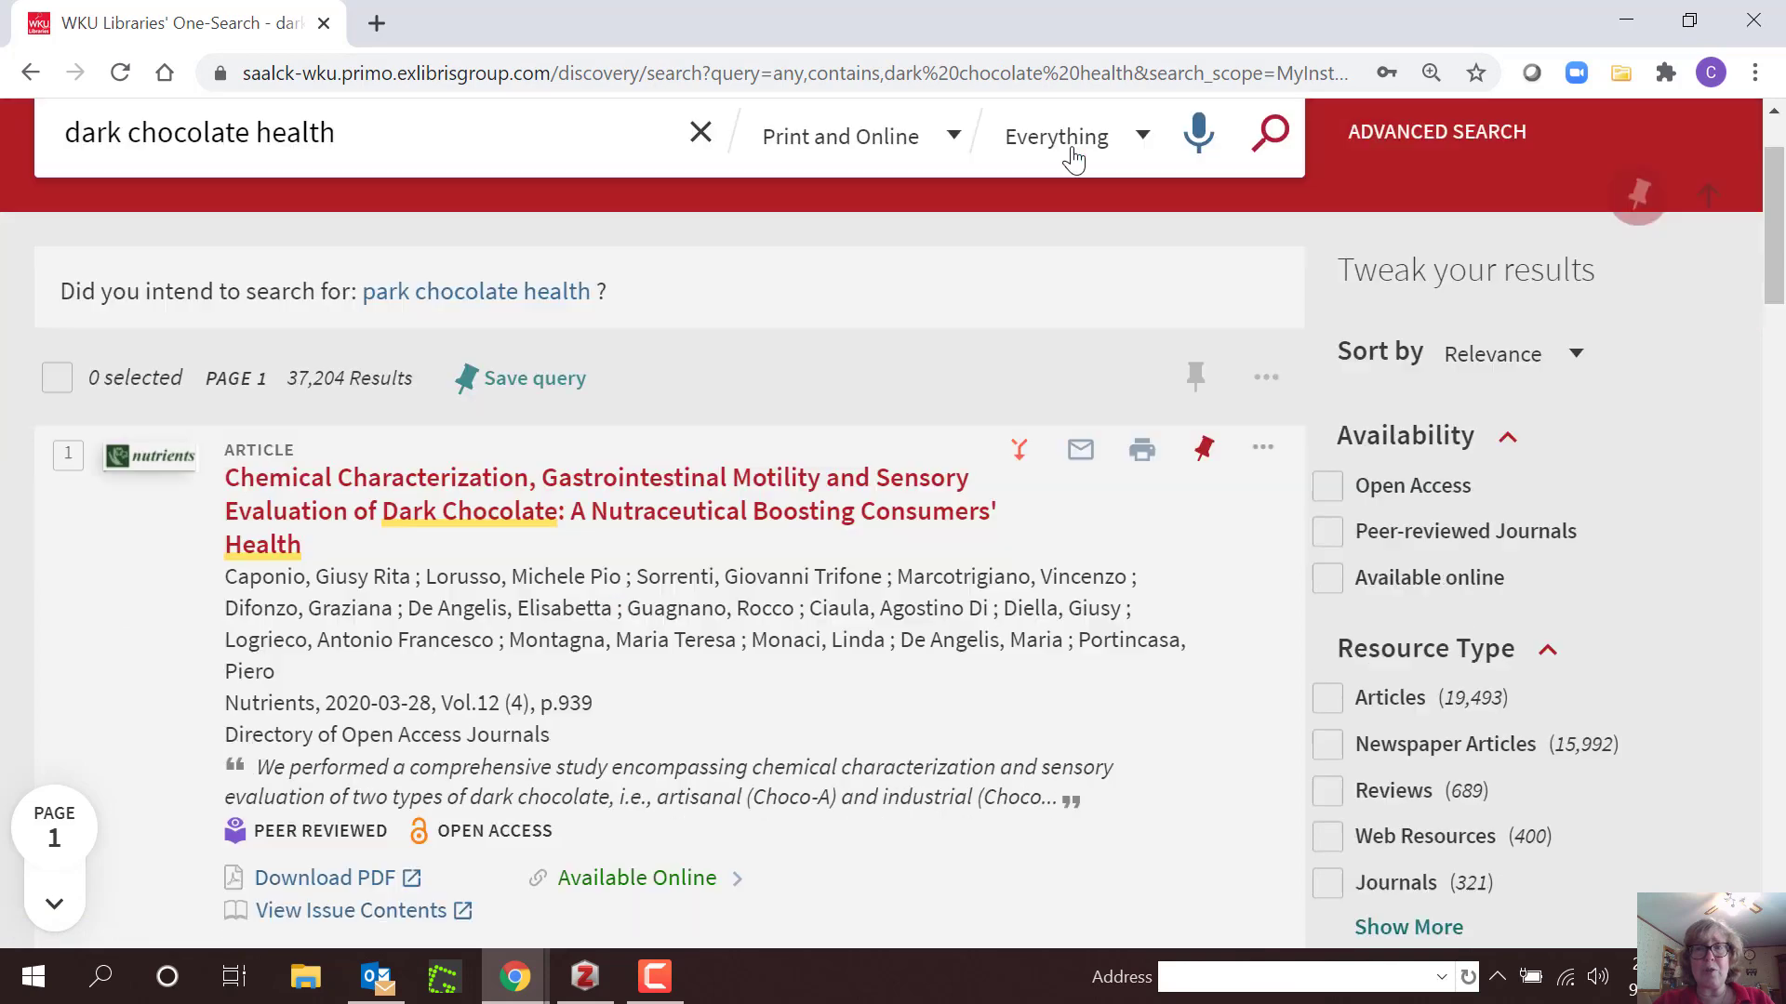
{"action": "left_click", "coordinate": [1073, 160]}
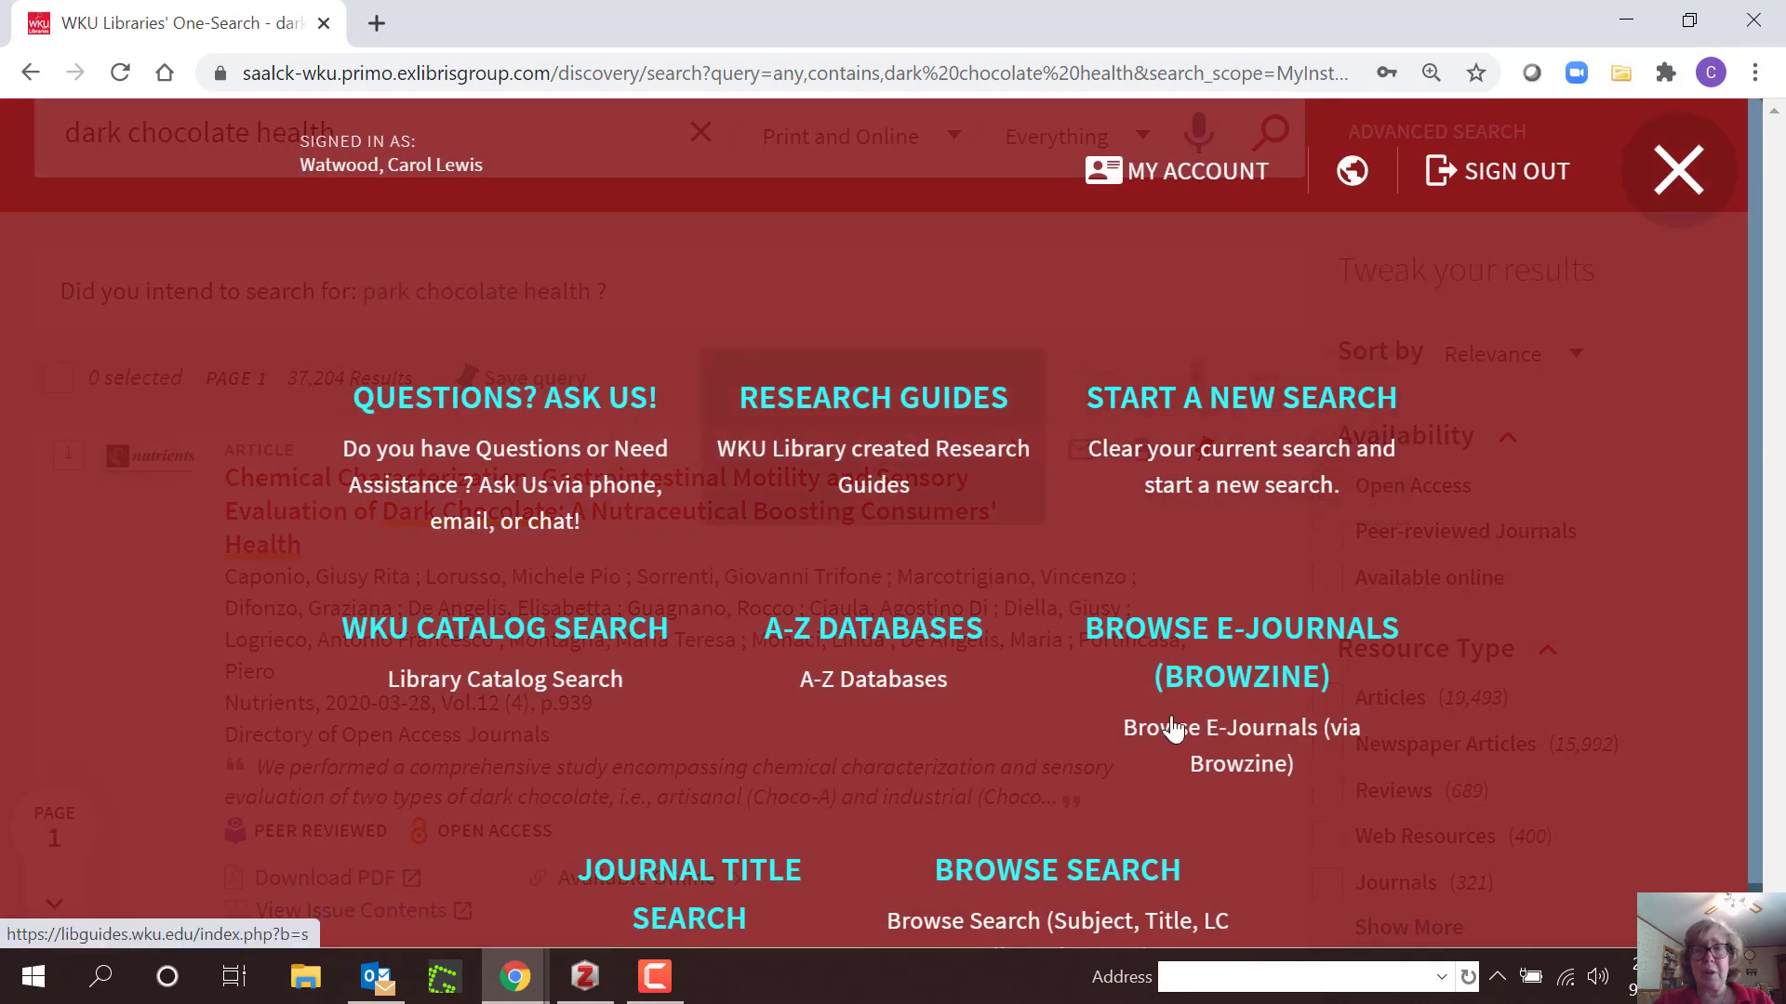
{"action": "left_click", "coordinate": [853, 640]}
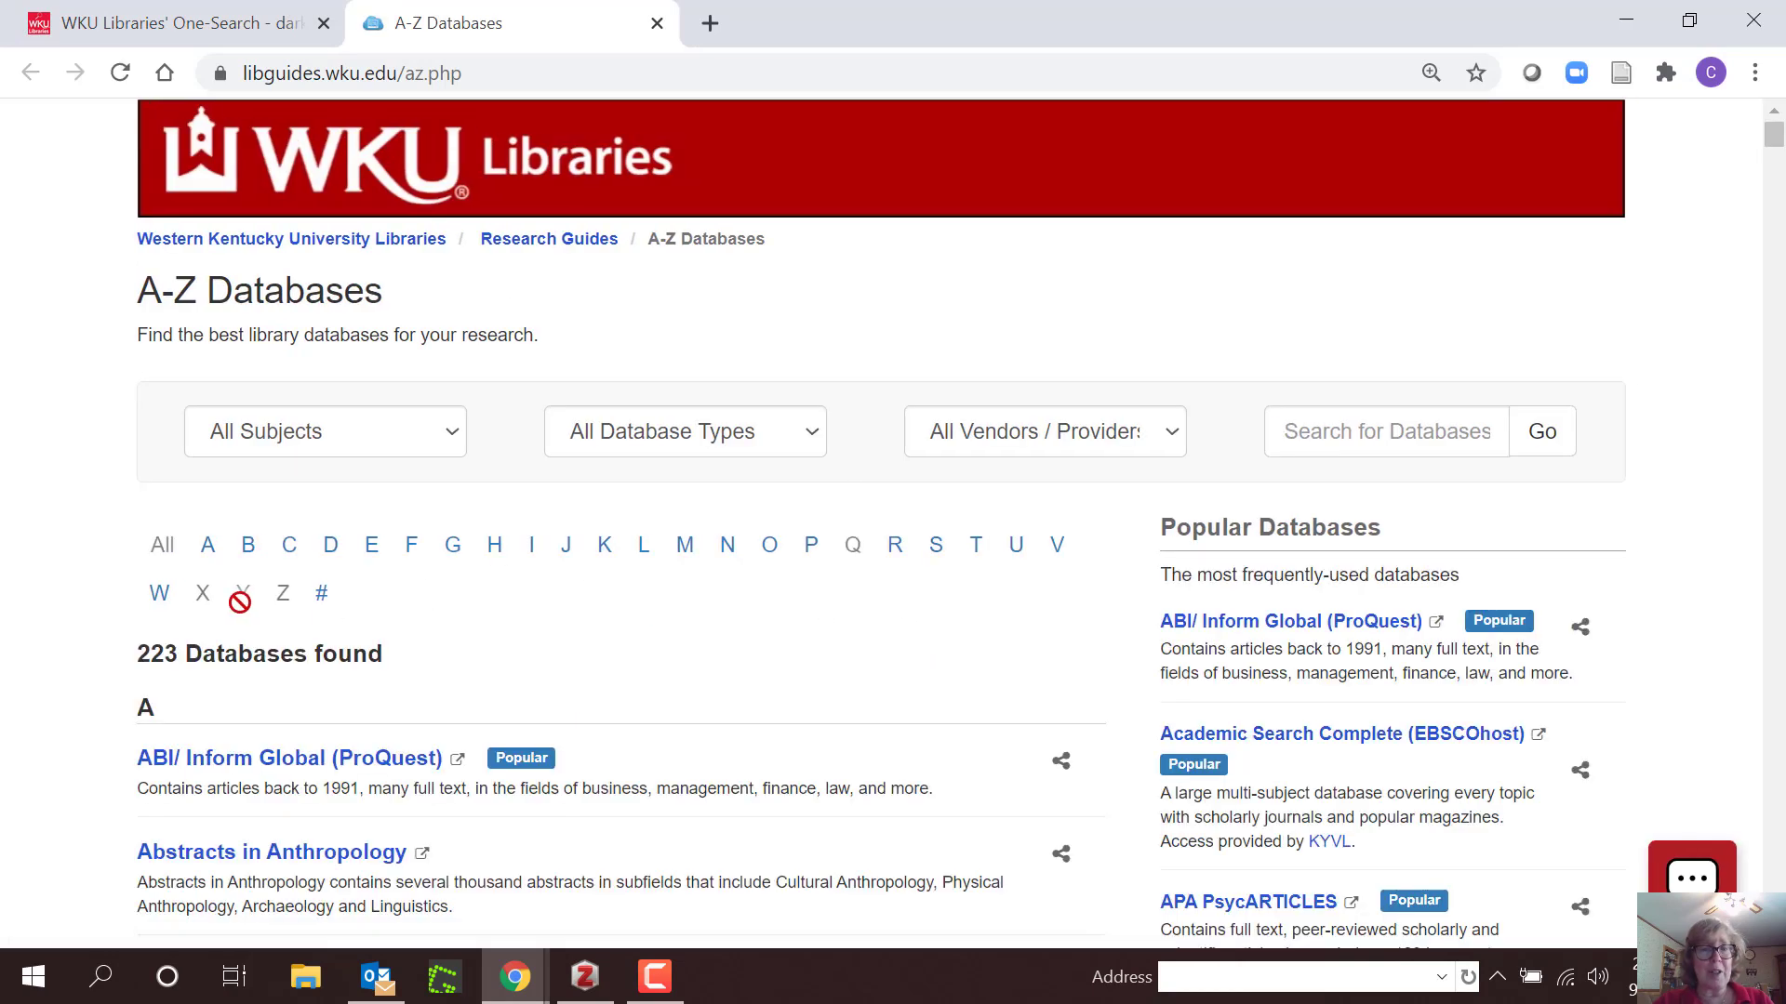
{"action": "left_click", "coordinate": [1377, 741]}
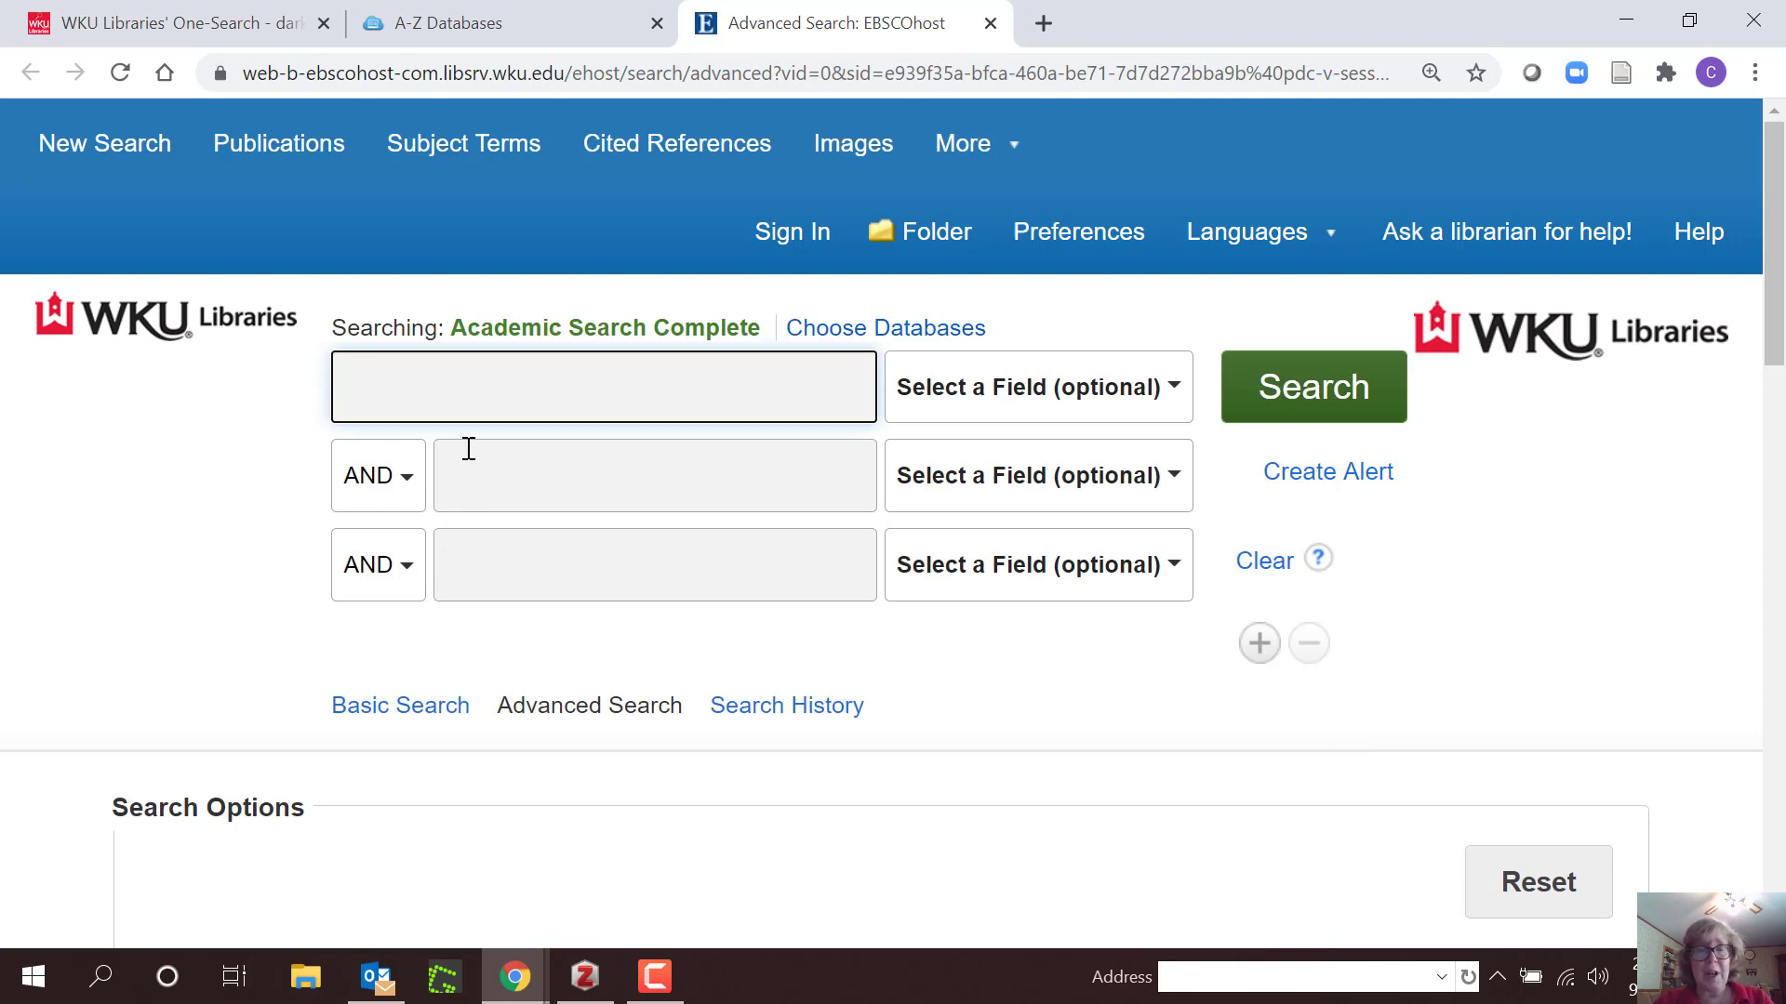
{"action": "type", "text": "a"}
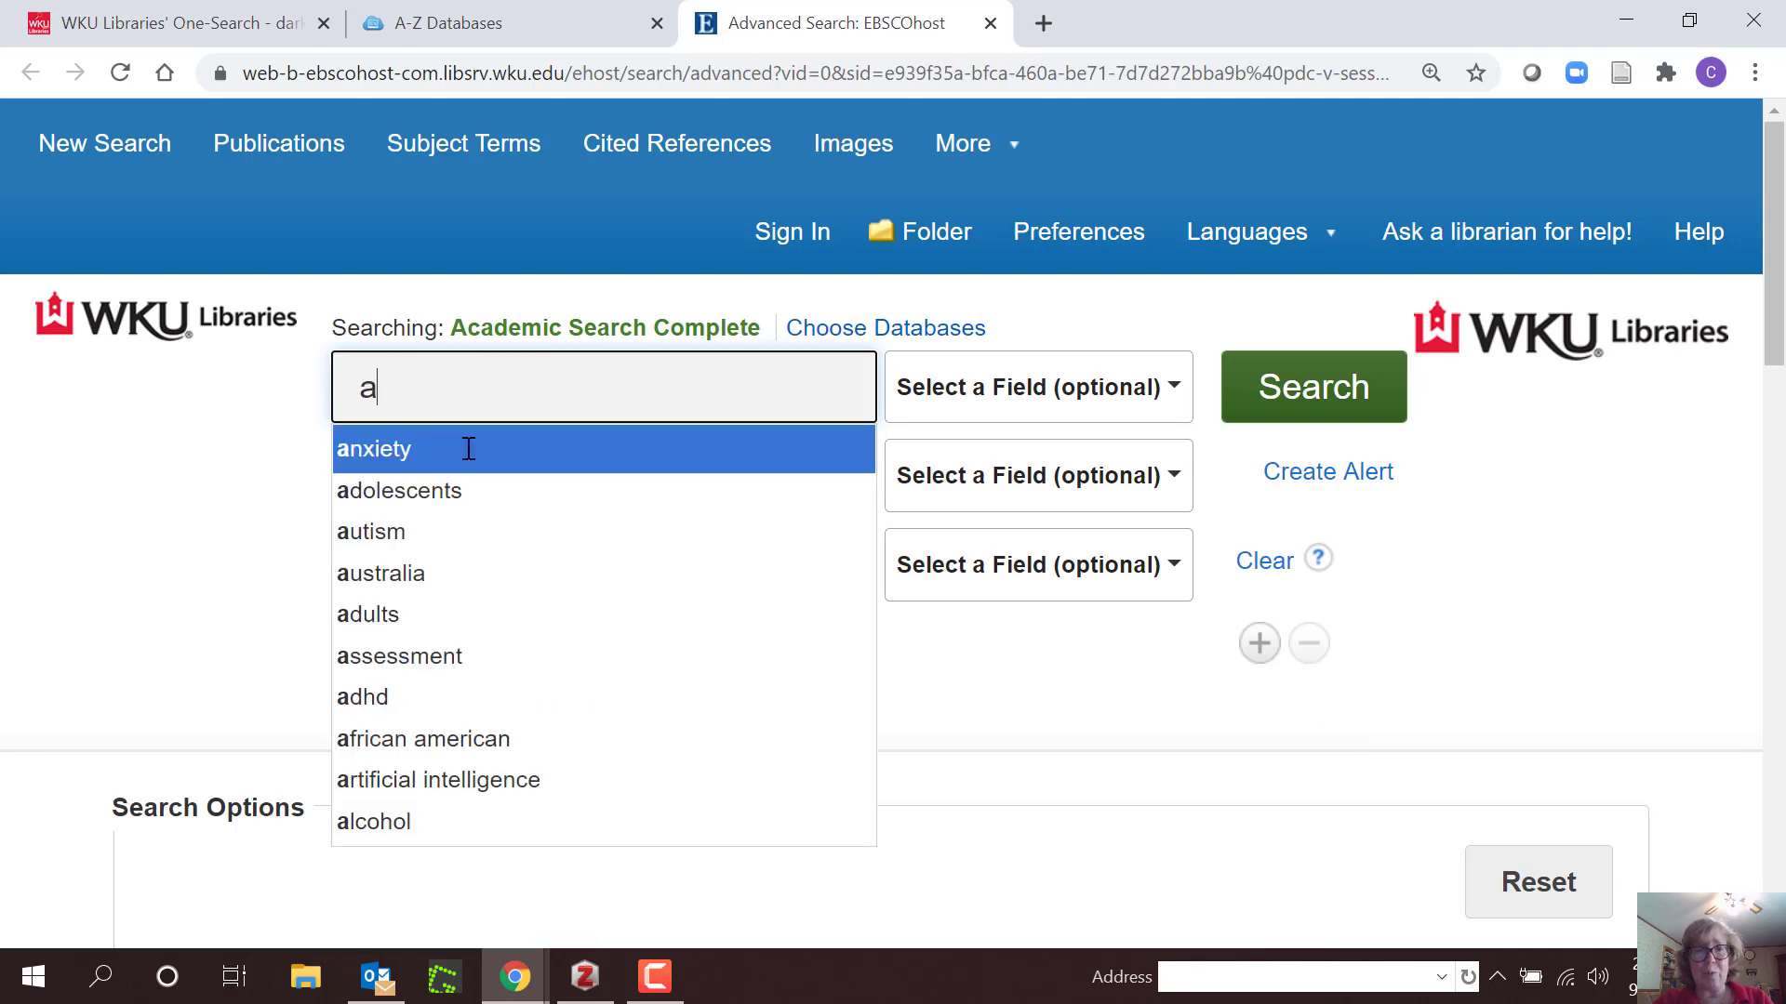
{"action": "key", "text": "BackSpace"}
{"action": "type", "text": "coc"}
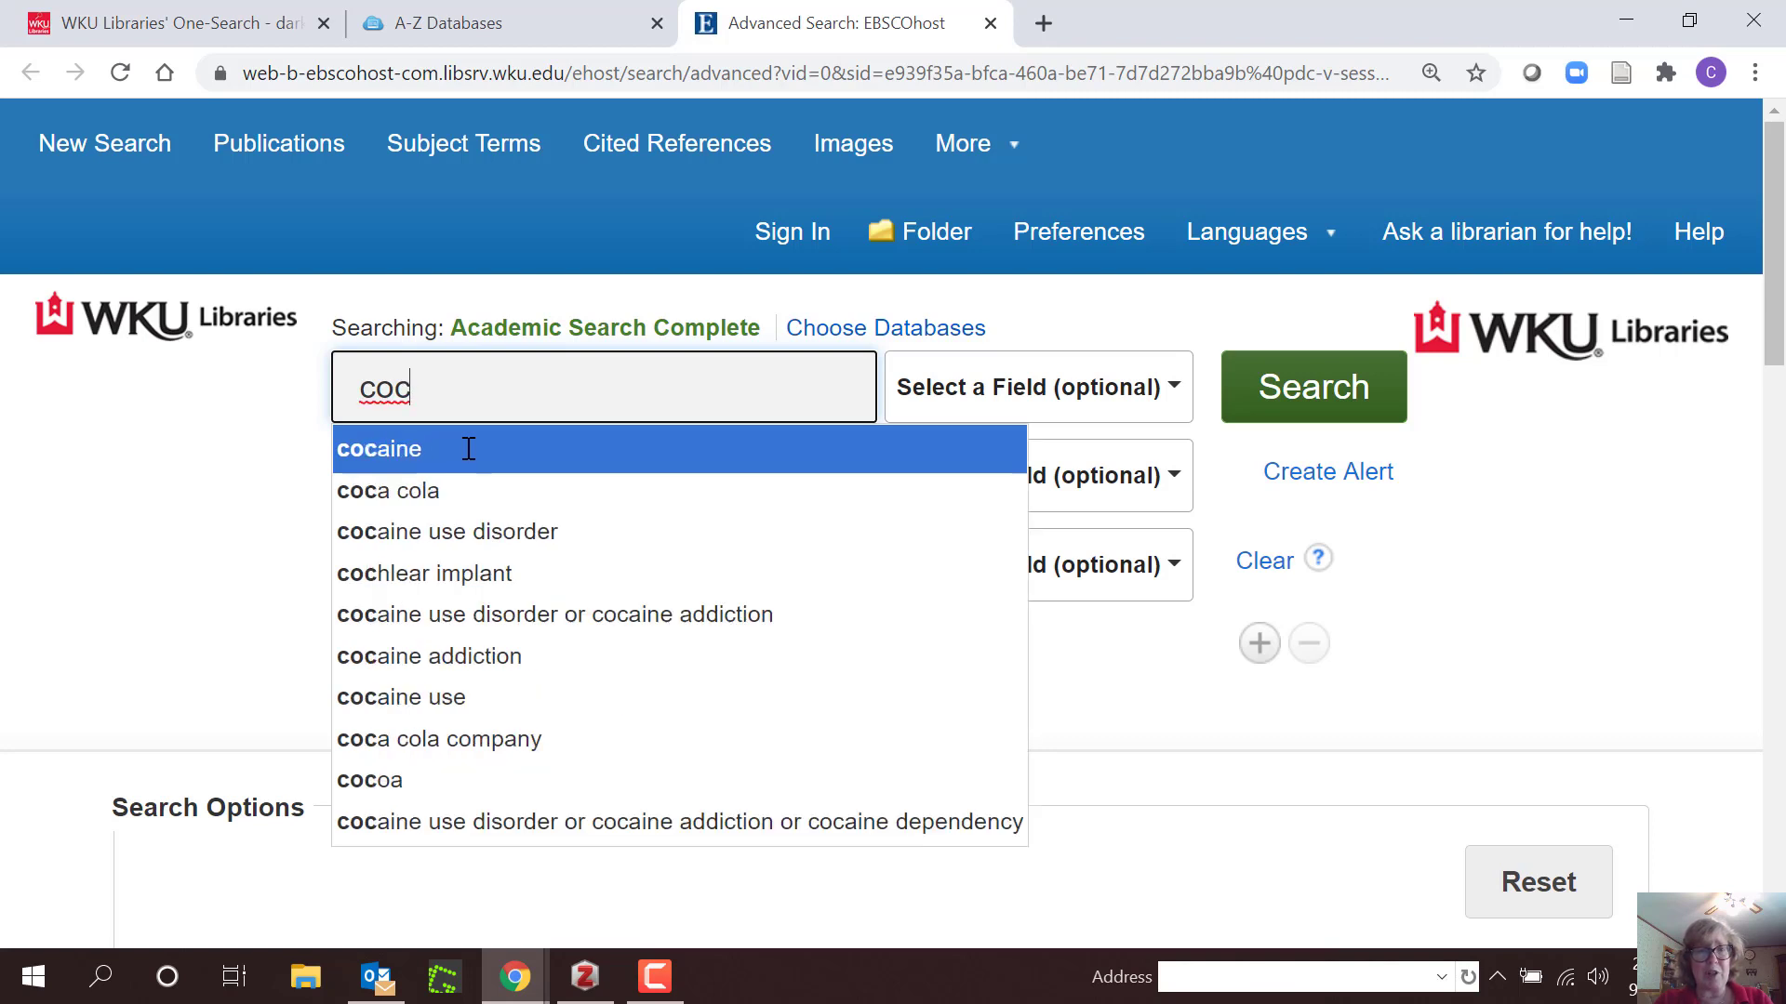
{"action": "key", "text": "BackSpace"}
{"action": "key", "text": "BackSpace"}
{"action": "key", "text": "BackSpace"}
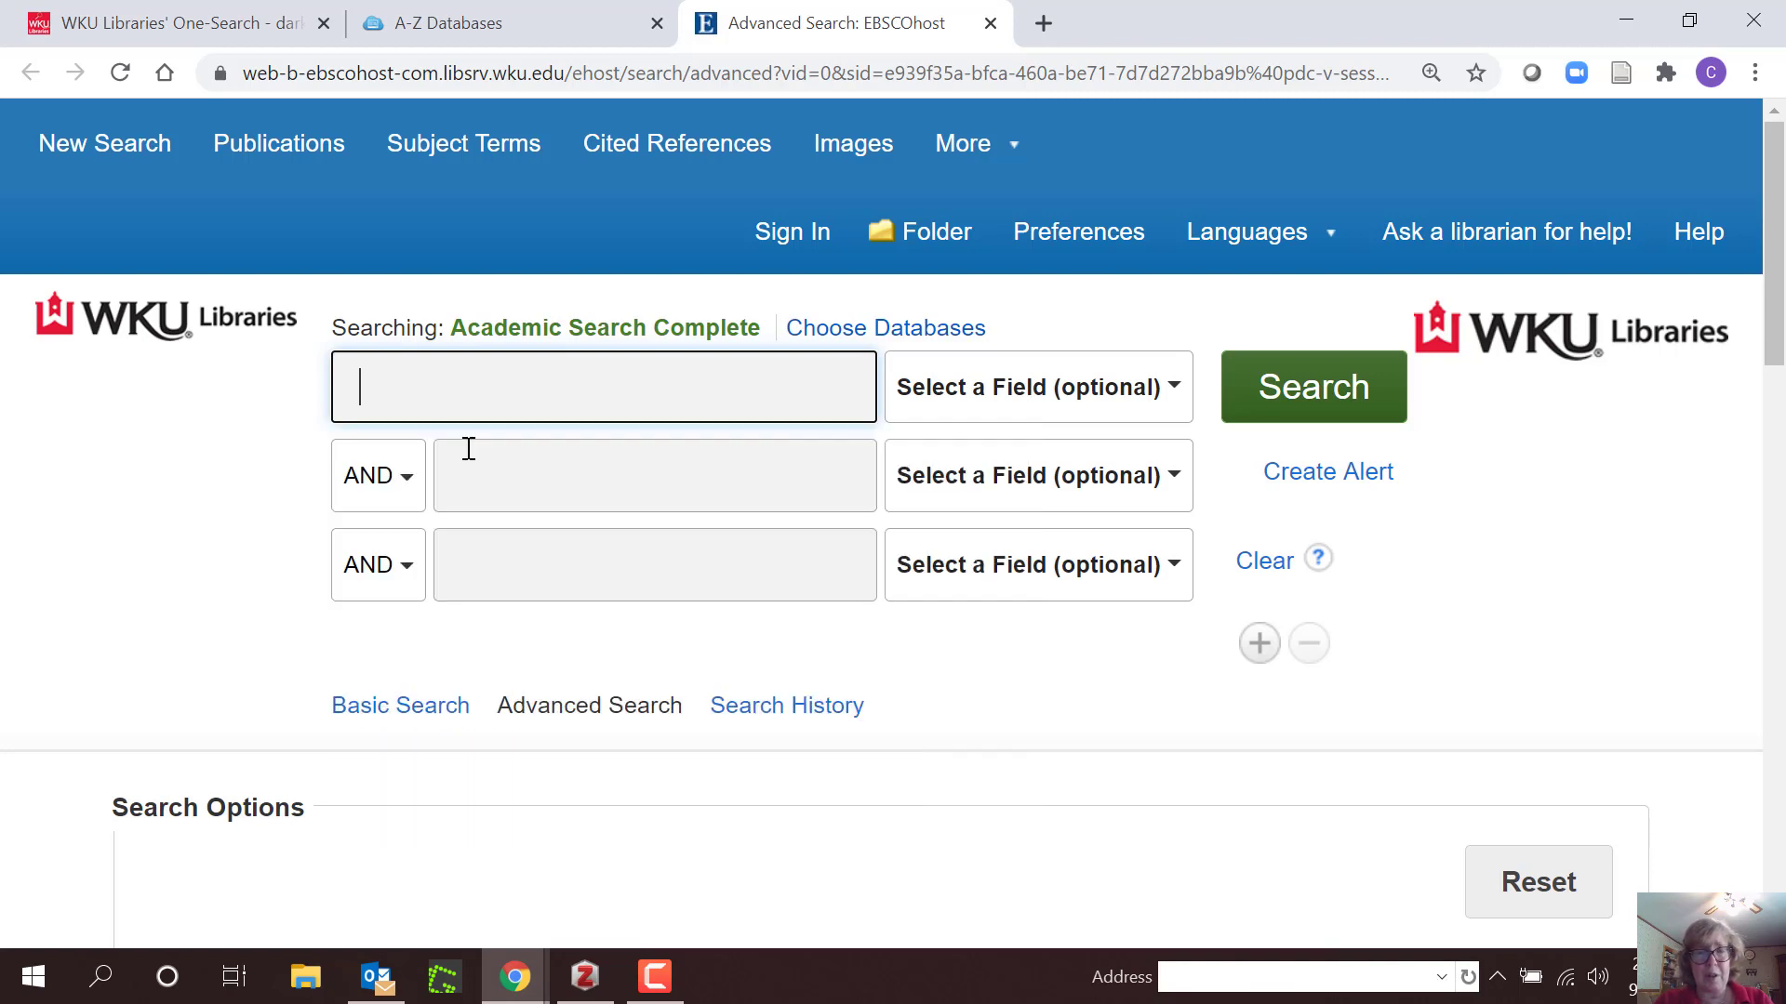
Step: Search Academic Search Complete for the suggested phrase "dark chocolate health benefits"
{"action": "type", "text": "dark choc"}
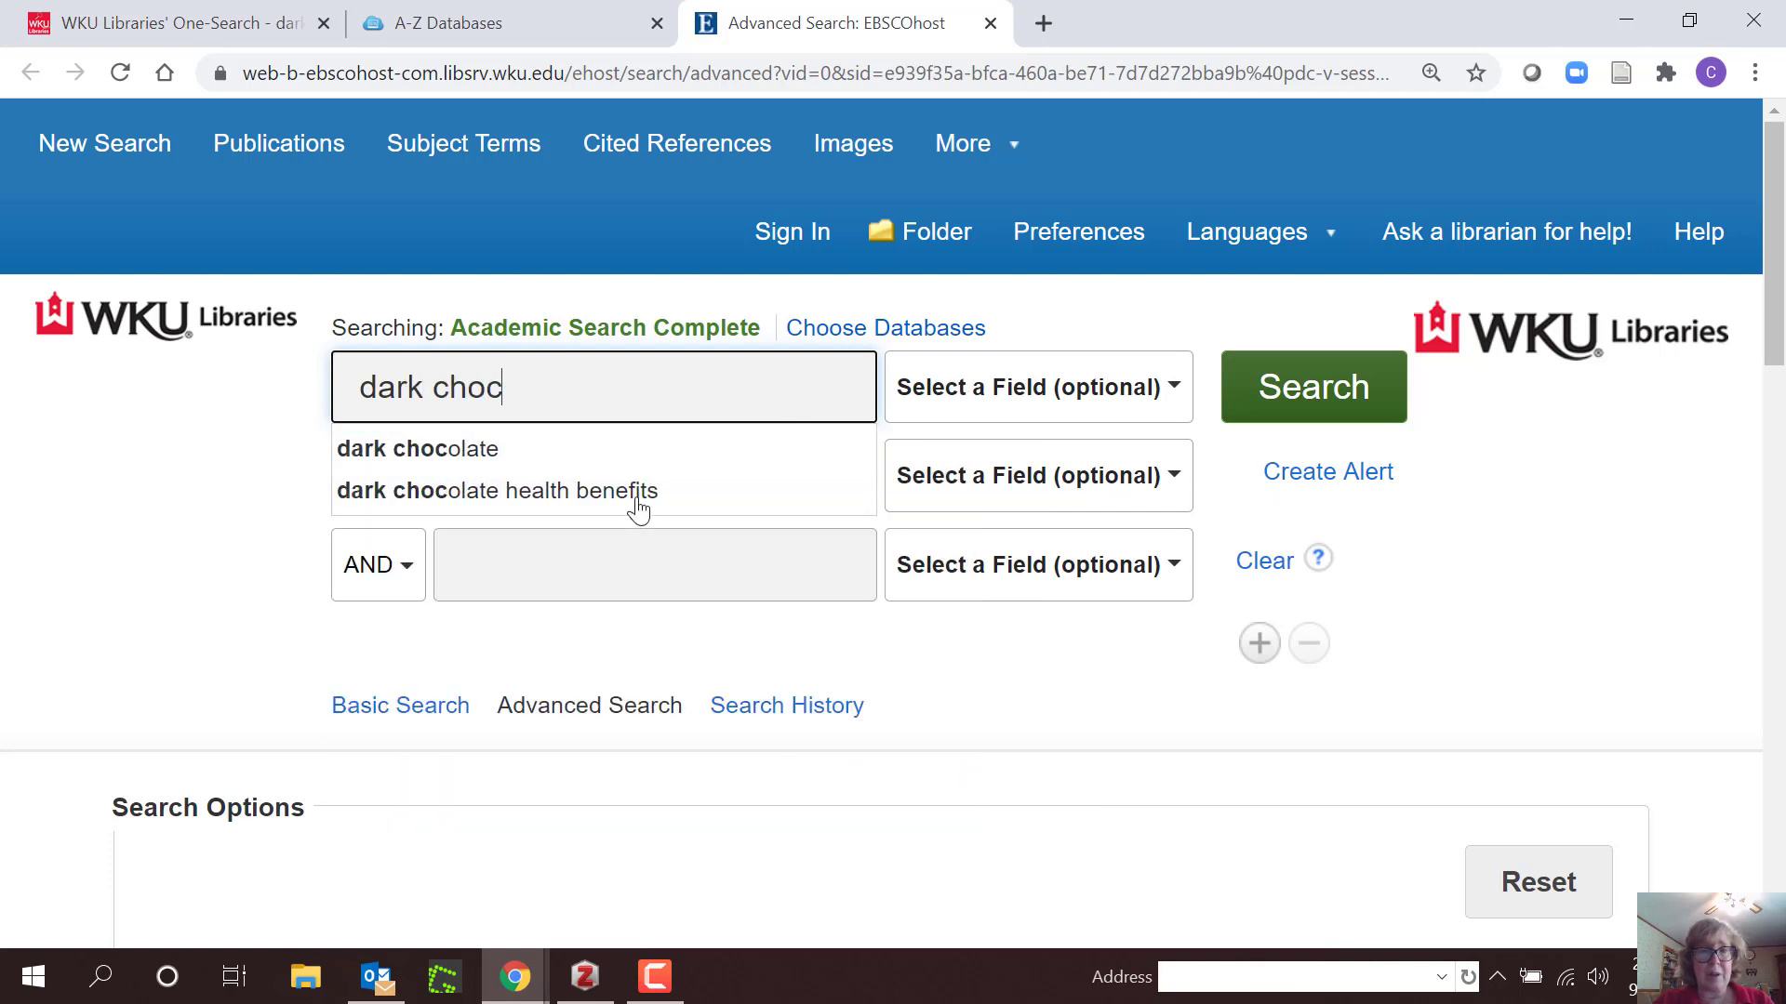
{"action": "left_click", "coordinate": [562, 493]}
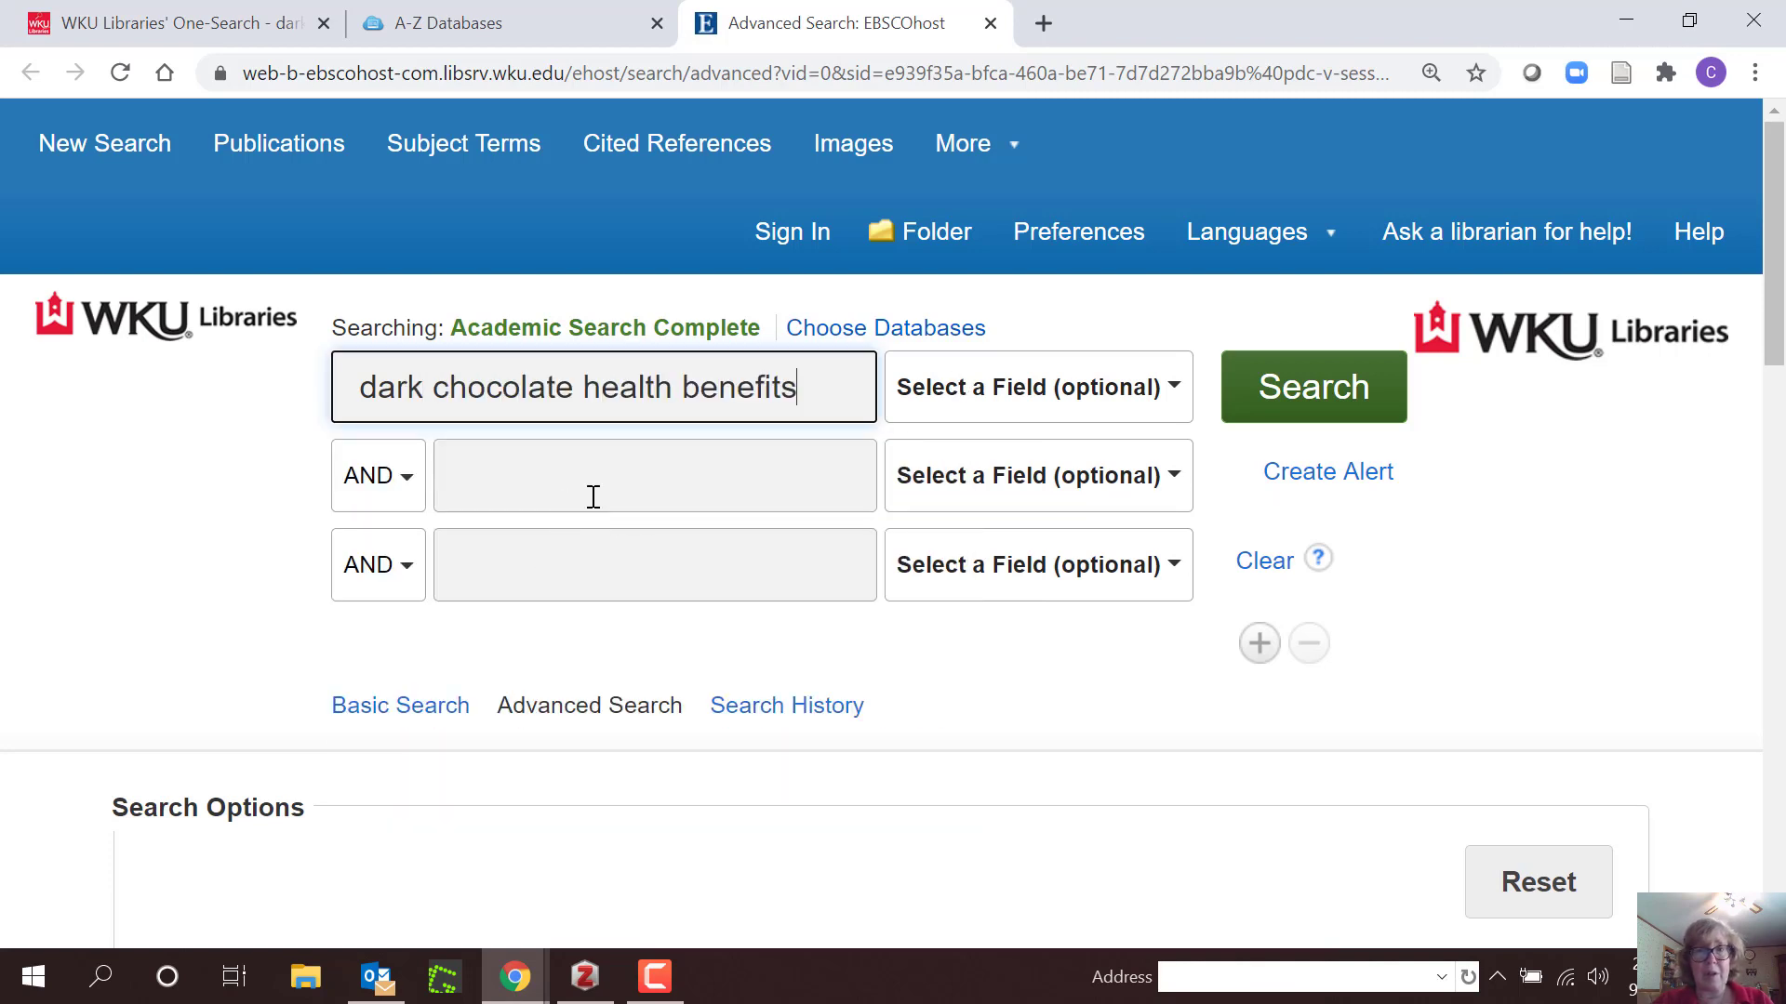
{"action": "left_click", "coordinate": [1303, 415]}
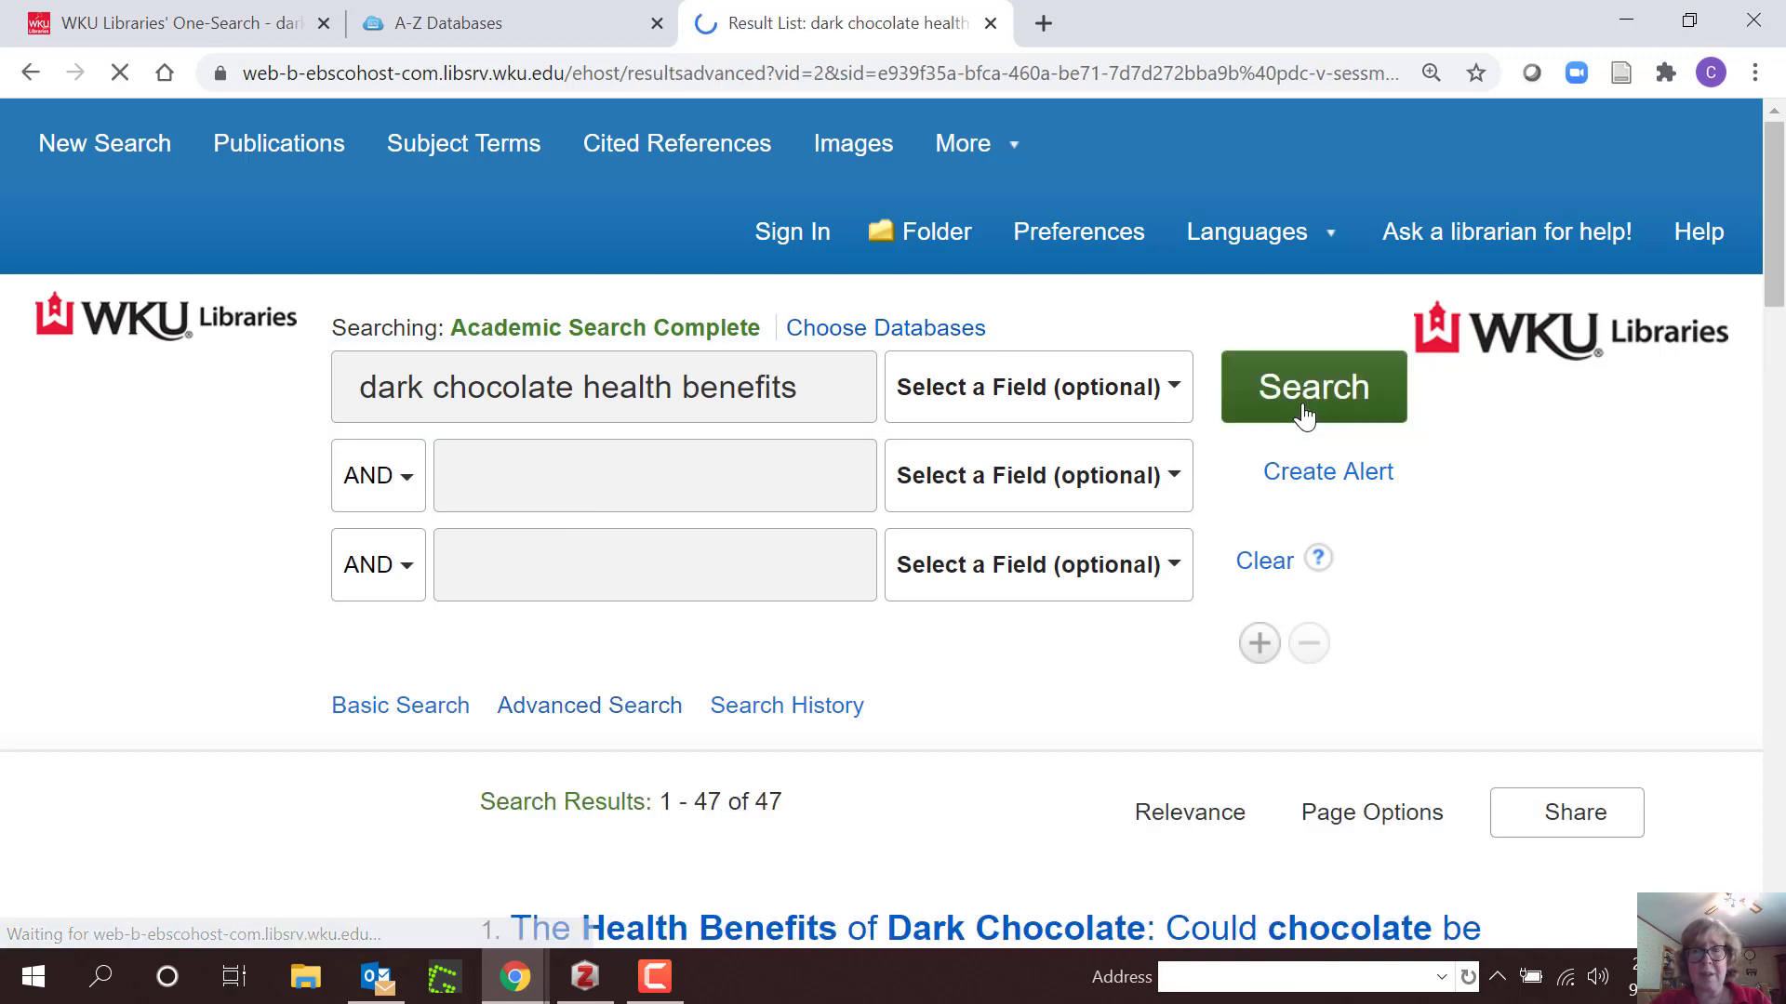
Step: Add the first three search results to the EBSCOhost folder
{"action": "scroll", "coordinate": [1564, 687], "scroll_direction": "down", "scroll_amount": 3}
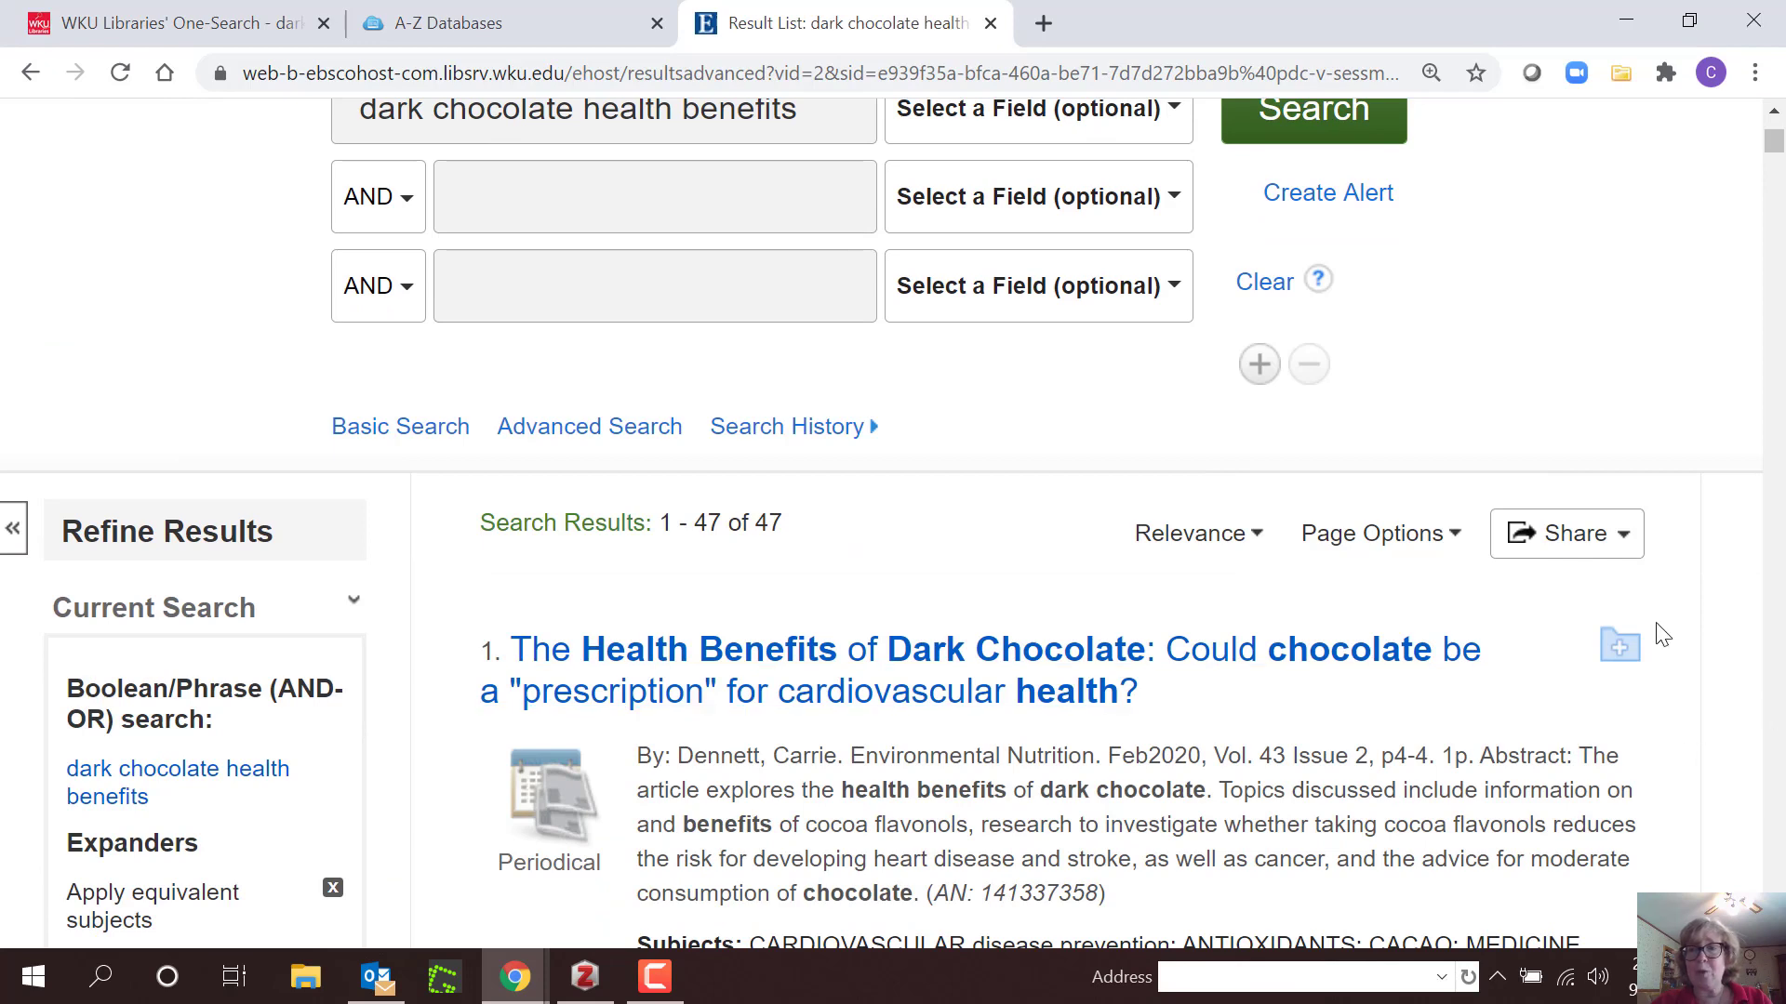
{"action": "left_click", "coordinate": [1623, 651]}
{"action": "scroll", "coordinate": [1730, 809], "scroll_direction": "down", "scroll_amount": 1}
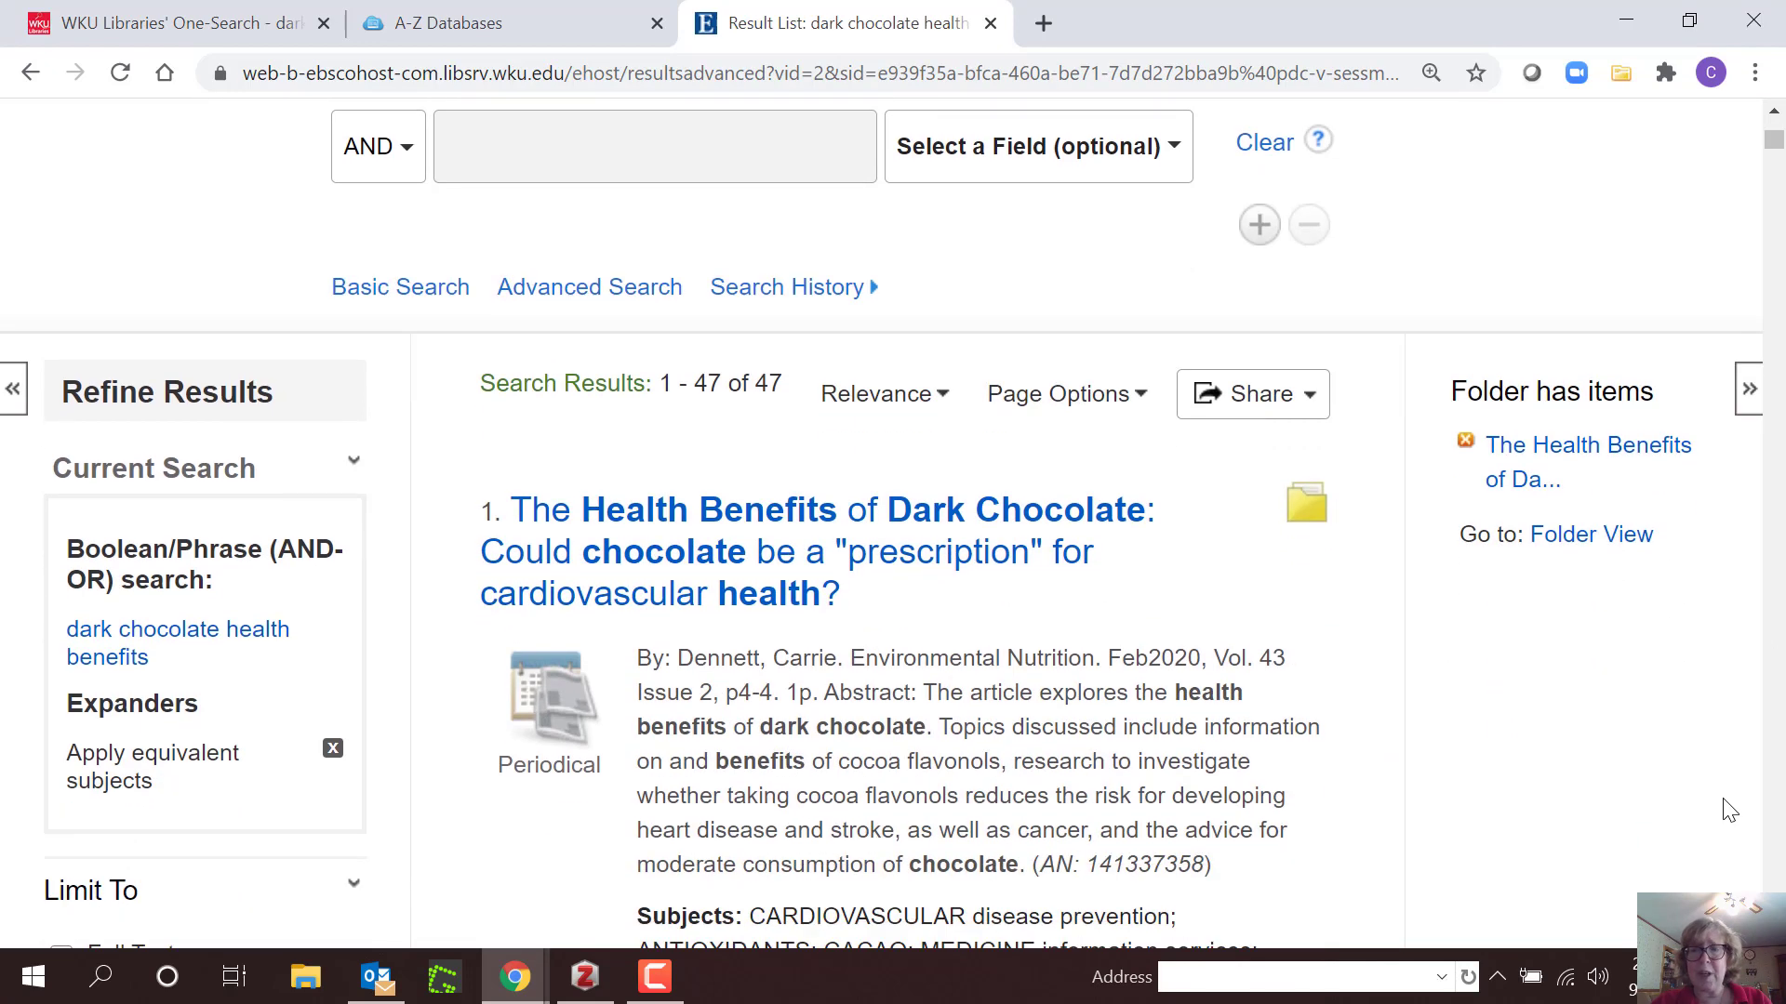
{"action": "scroll", "coordinate": [1730, 810], "scroll_direction": "down", "scroll_amount": 3}
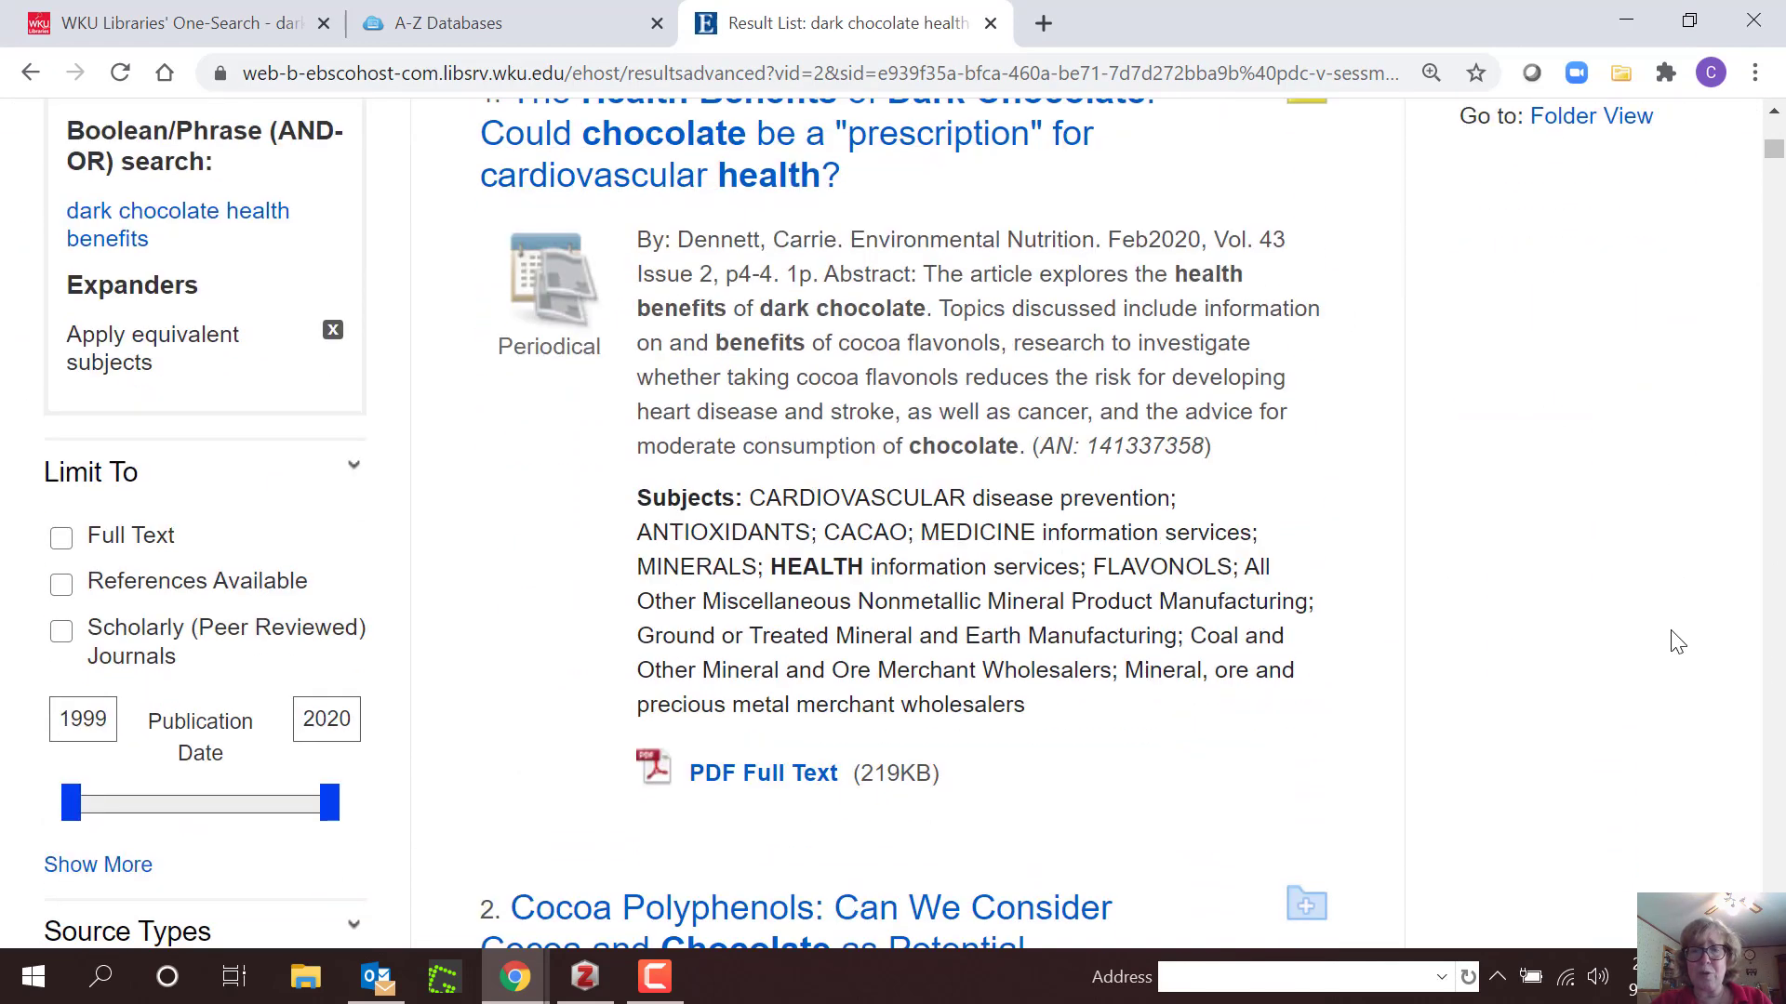
{"action": "scroll", "coordinate": [1670, 638], "scroll_direction": "down", "scroll_amount": 3}
{"action": "left_click", "coordinate": [1306, 766]}
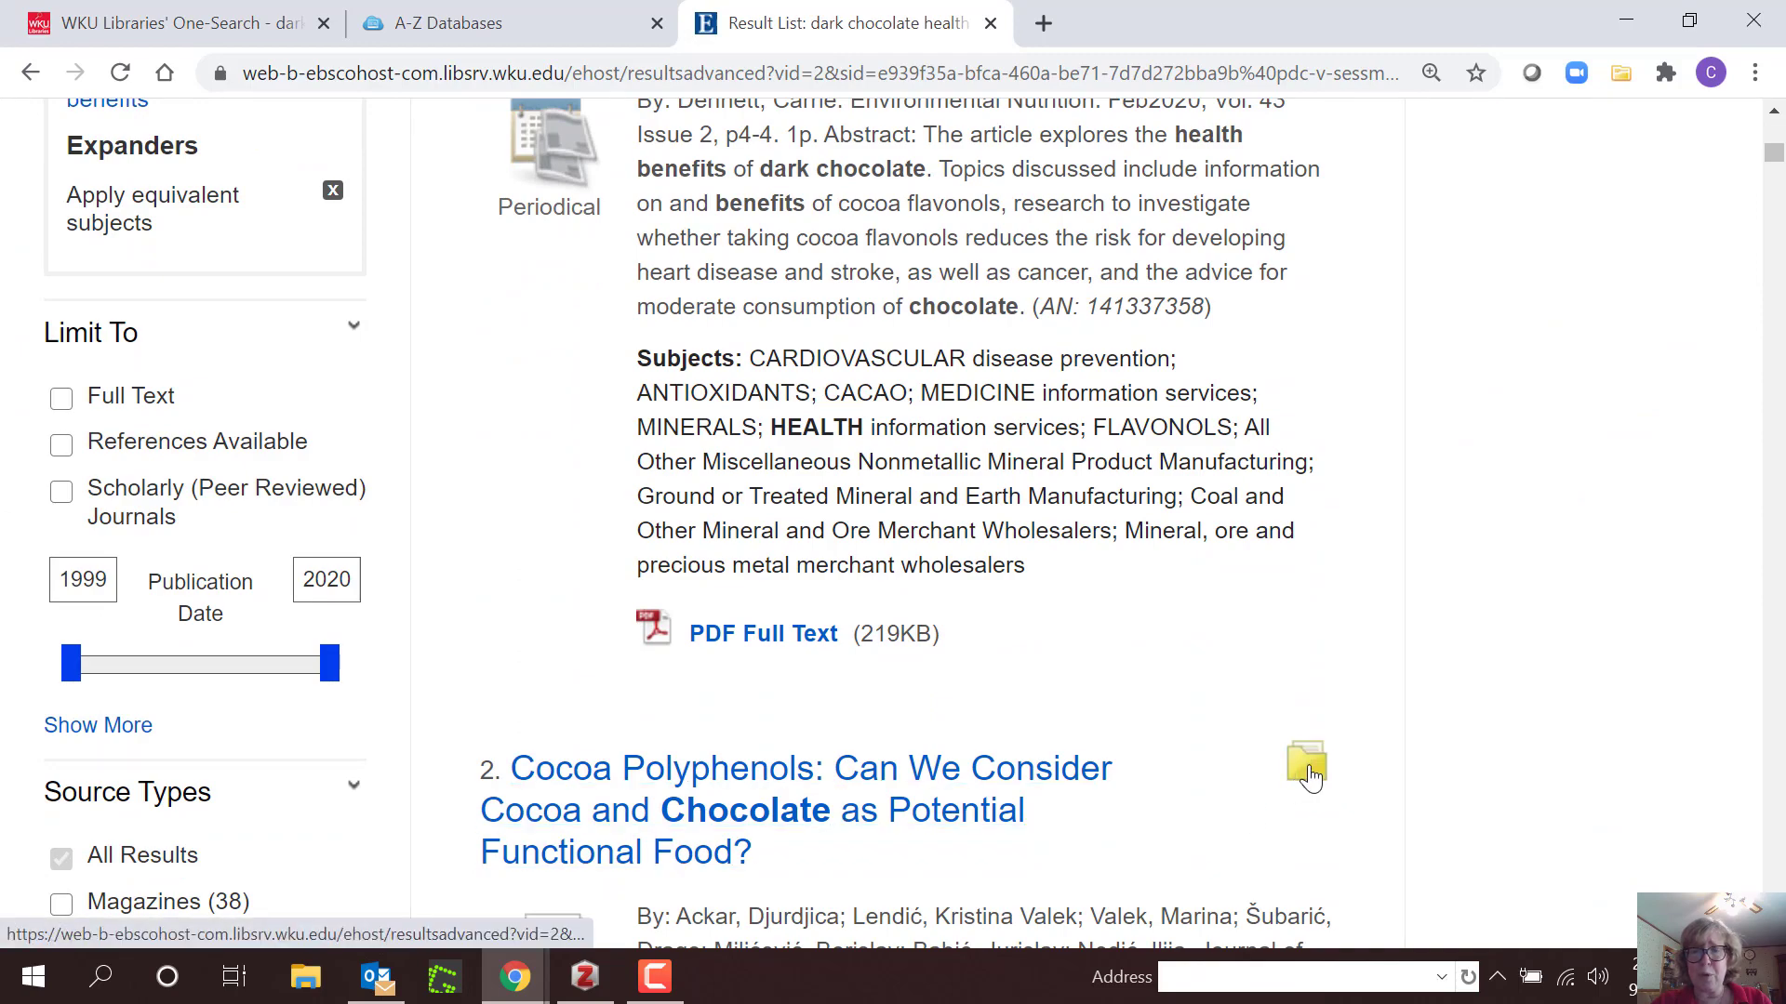
{"action": "scroll", "coordinate": [1539, 776], "scroll_direction": "down", "scroll_amount": 3}
{"action": "scroll", "coordinate": [1539, 776], "scroll_direction": "down", "scroll_amount": 12}
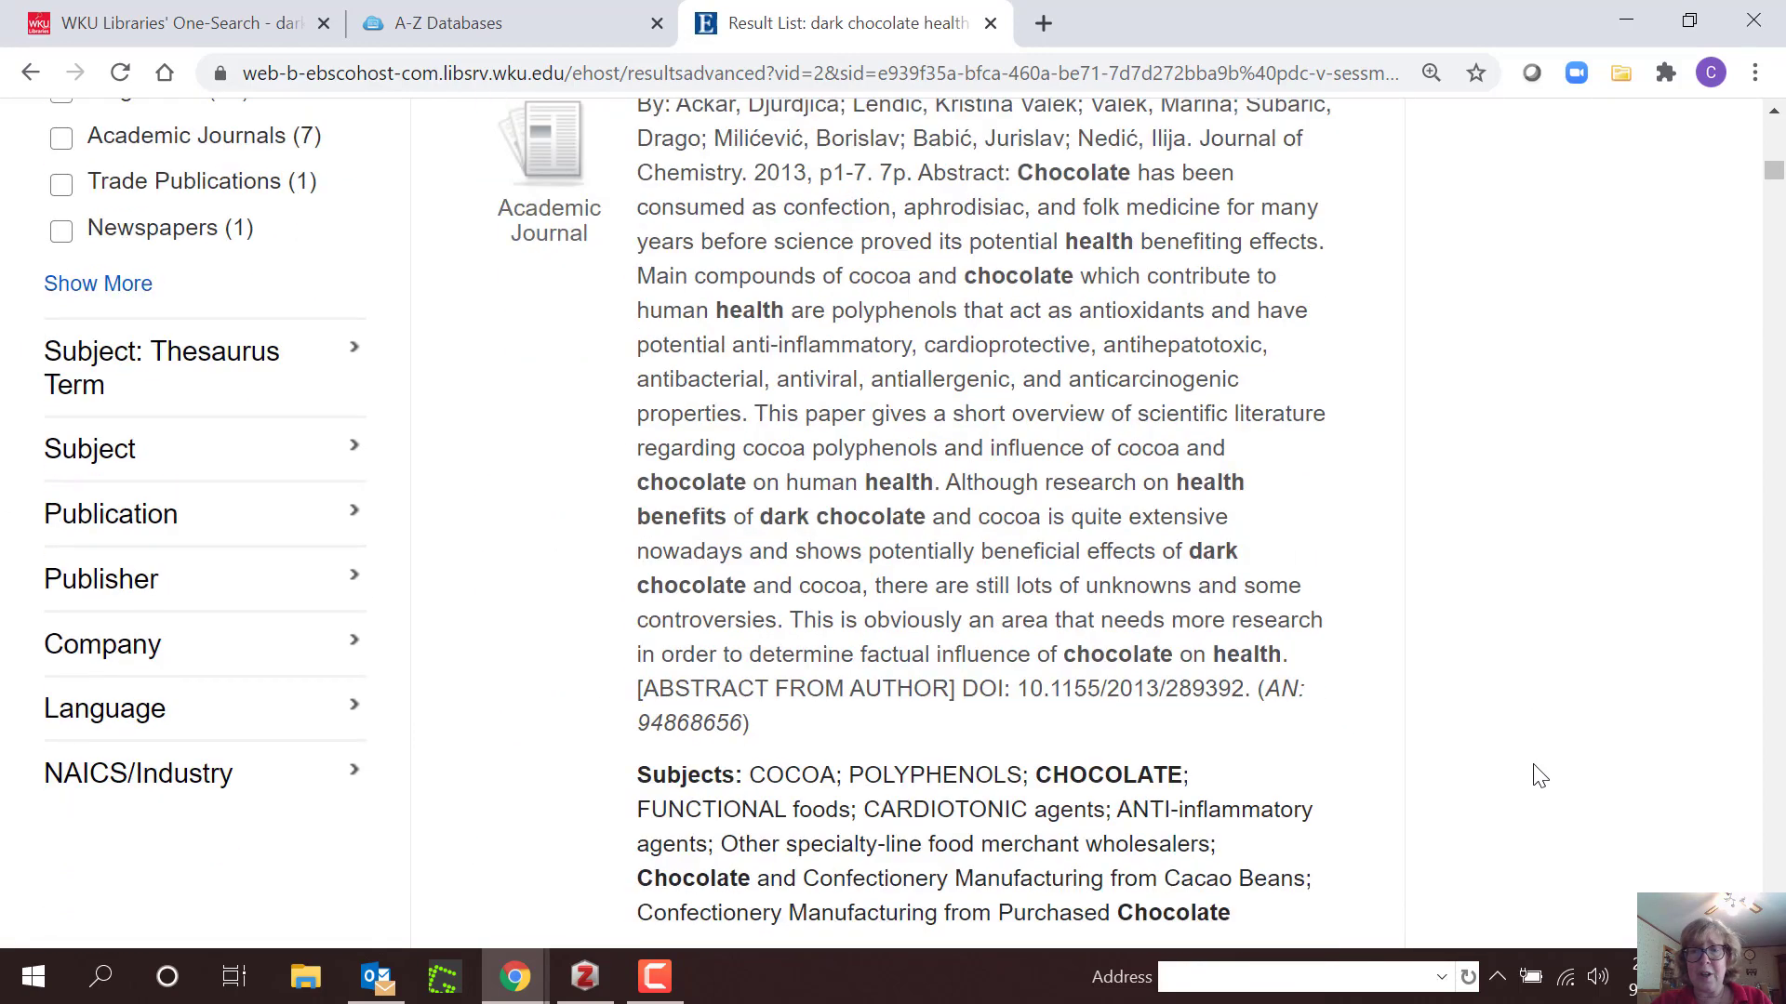
{"action": "left_click", "coordinate": [1306, 672]}
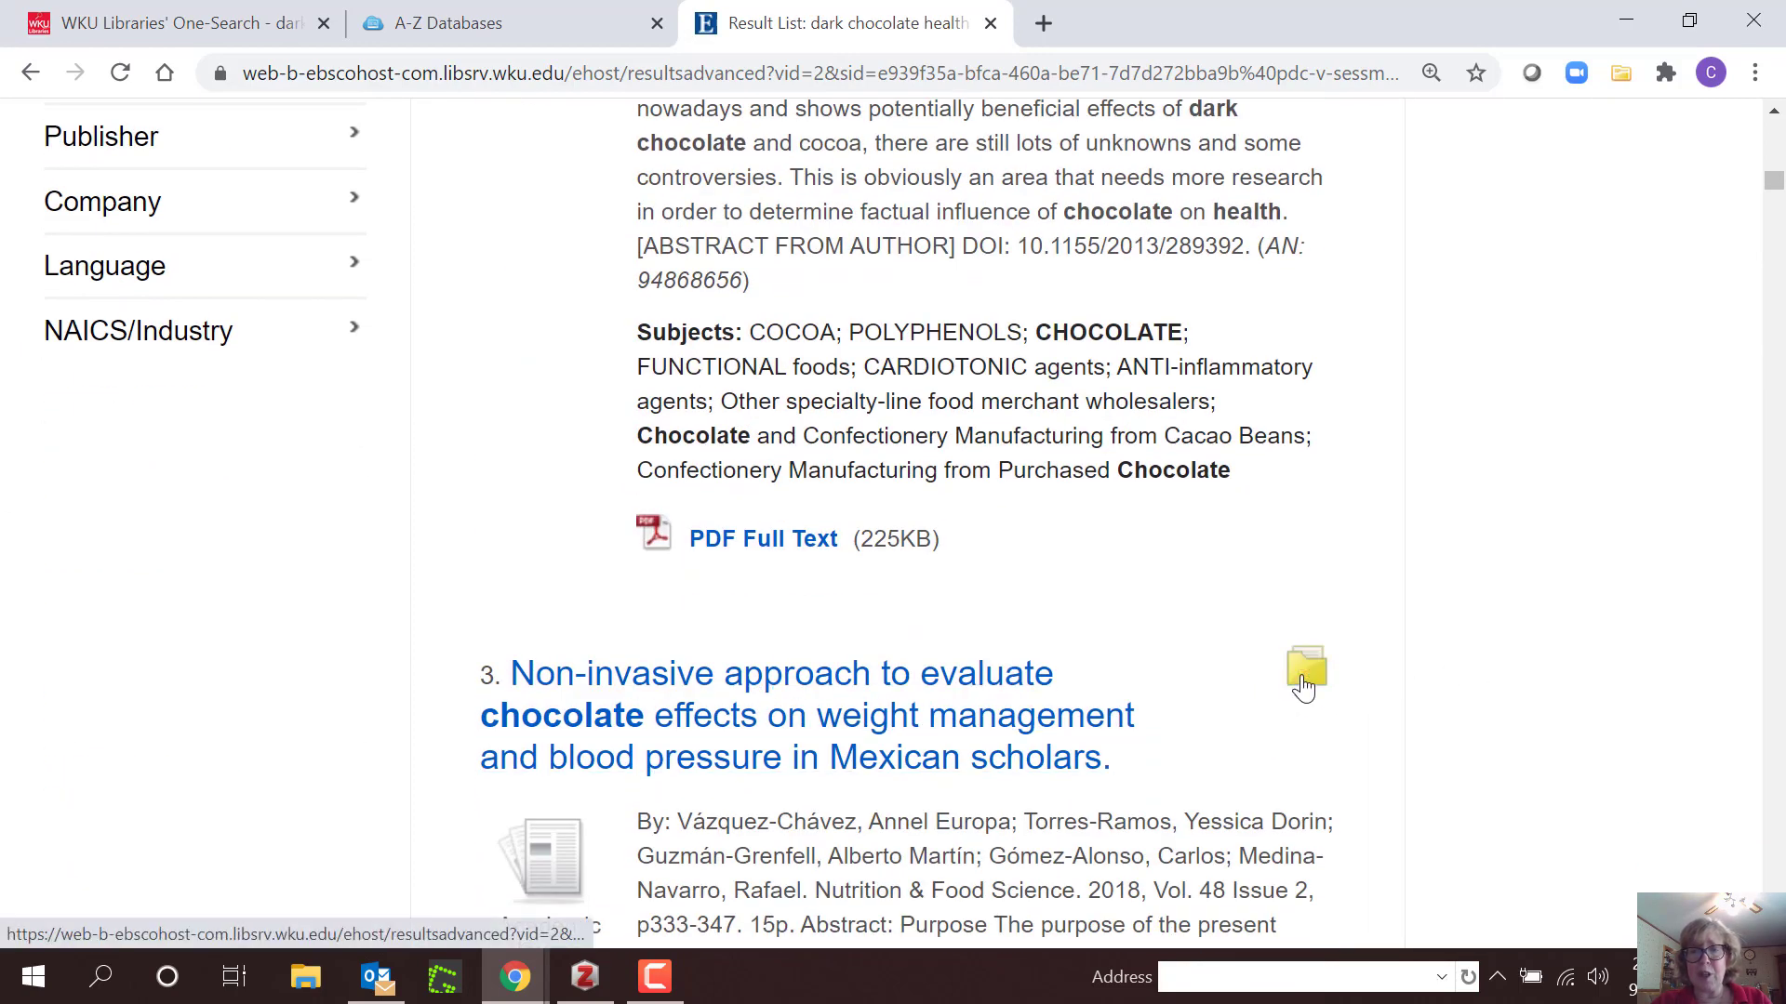
Step: Open the folder of saved results and select all of its articles
{"action": "middle_click", "coordinate": [1626, 696]}
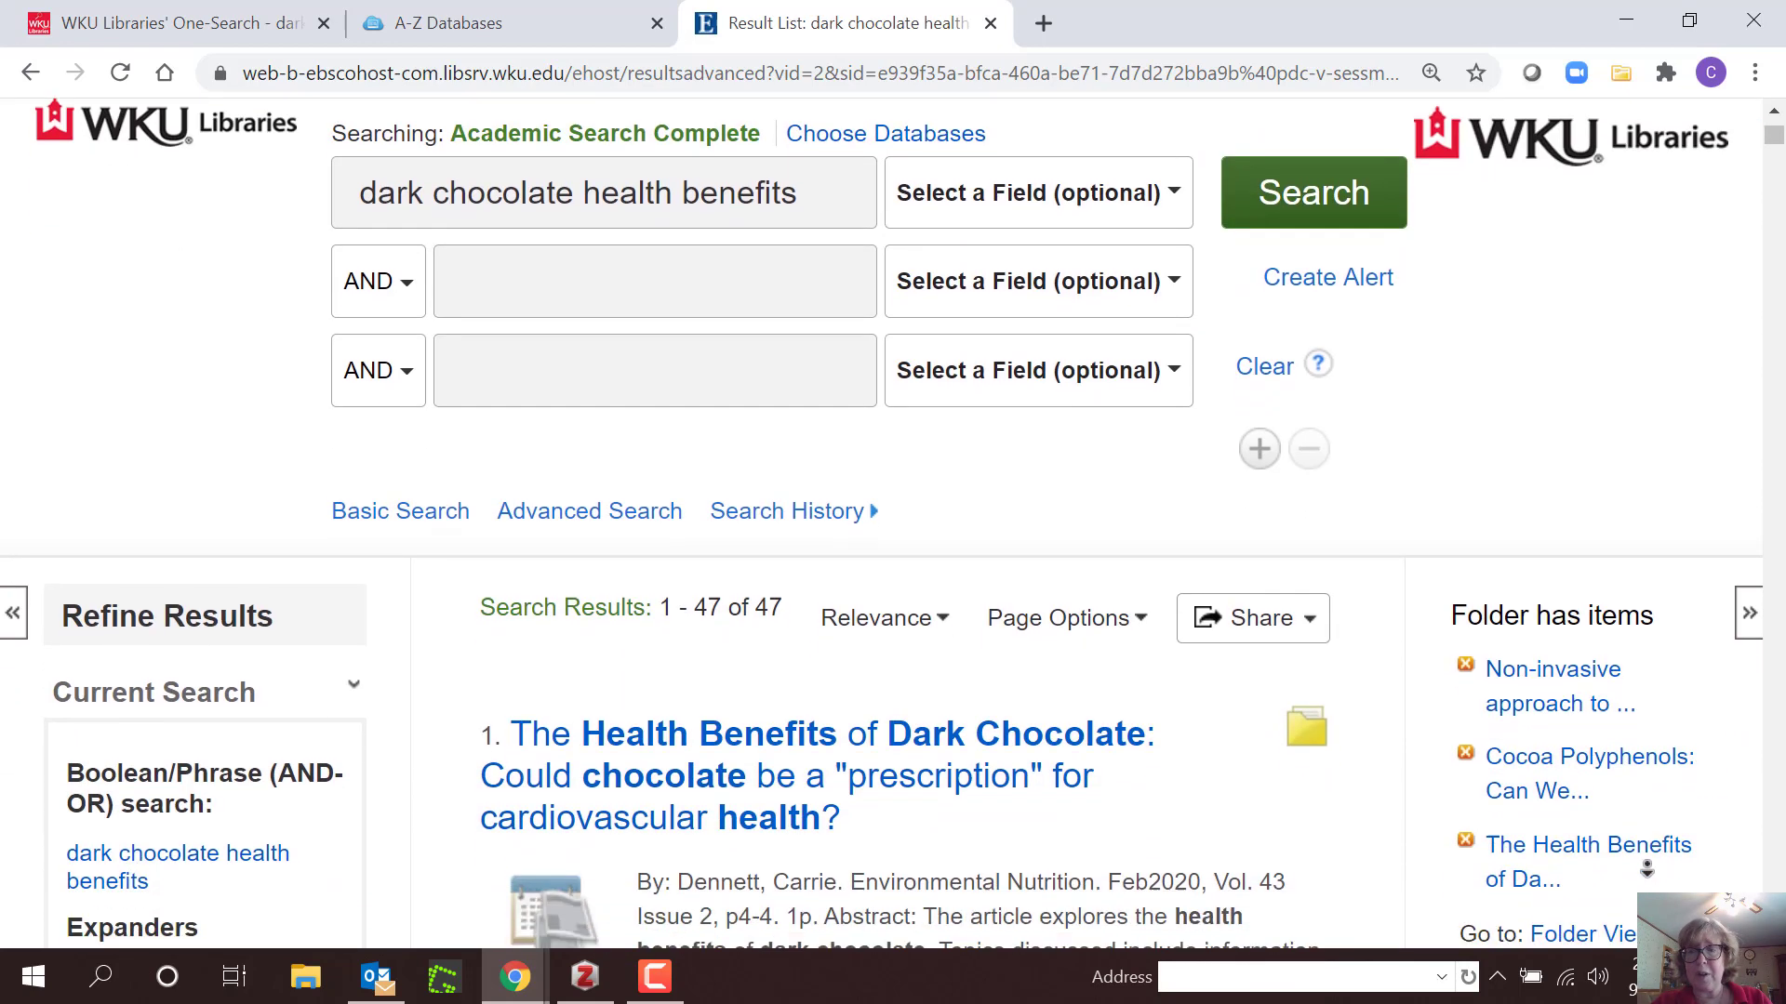
{"action": "middle_click", "coordinate": [1633, 783]}
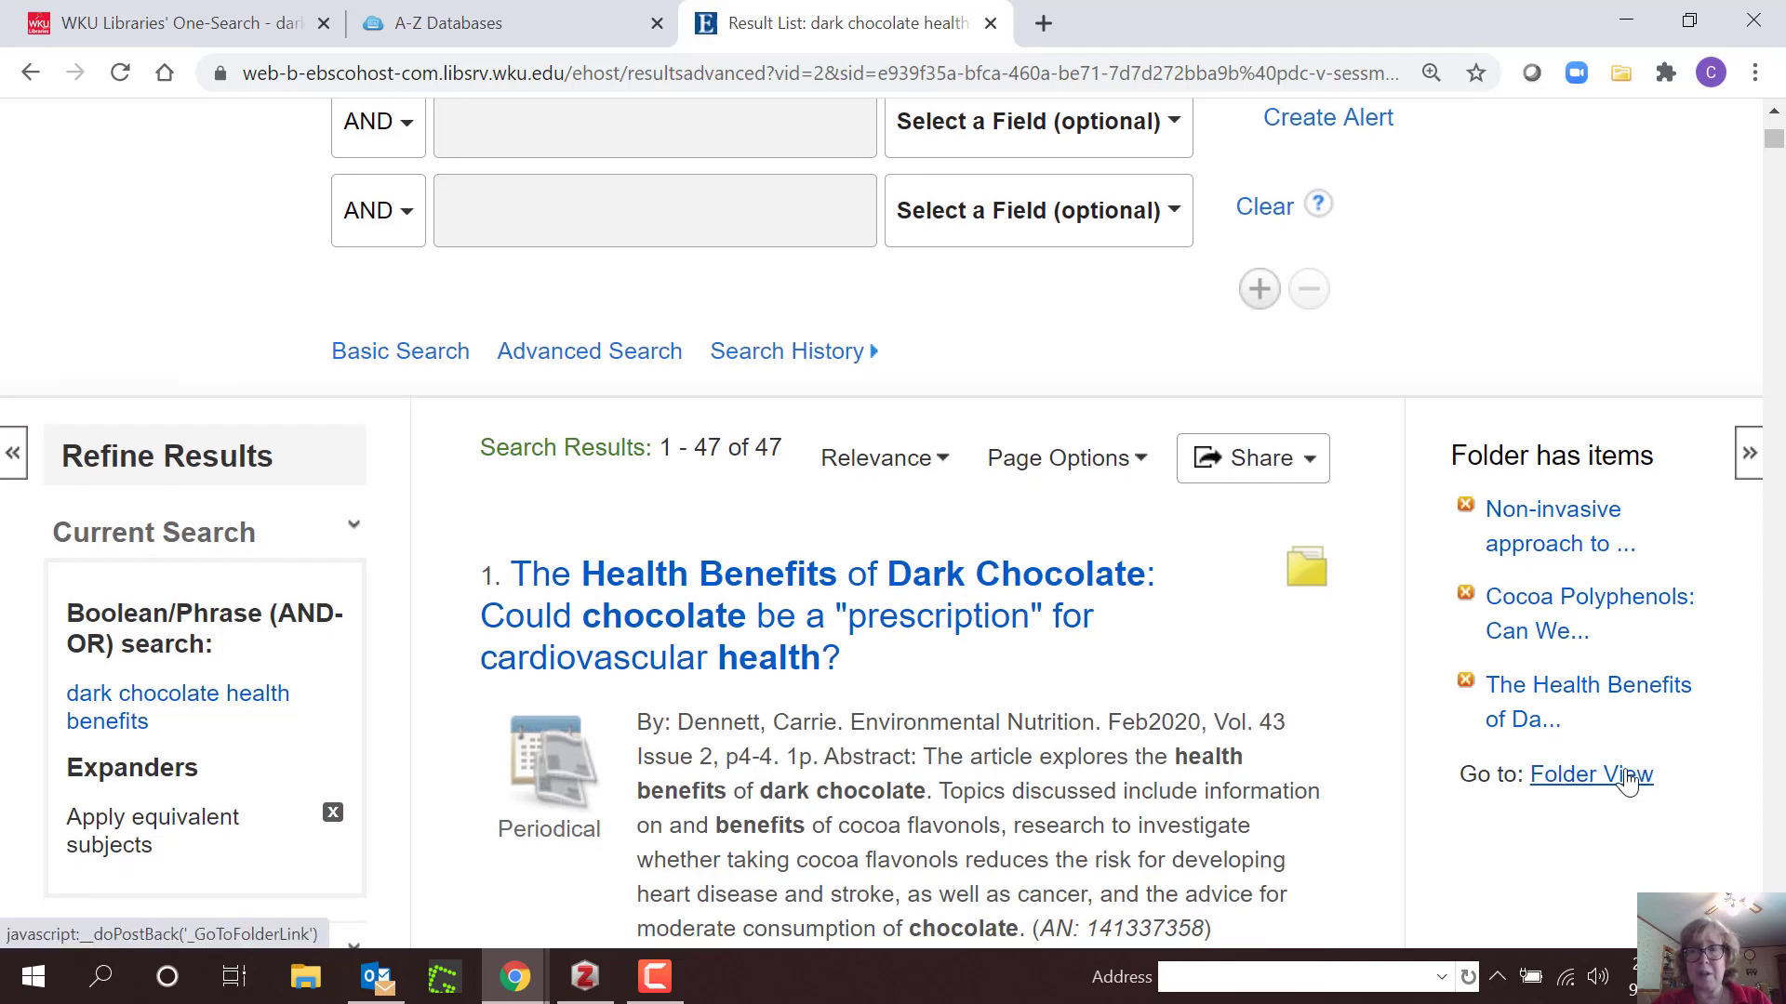
{"action": "left_click", "coordinate": [1628, 780]}
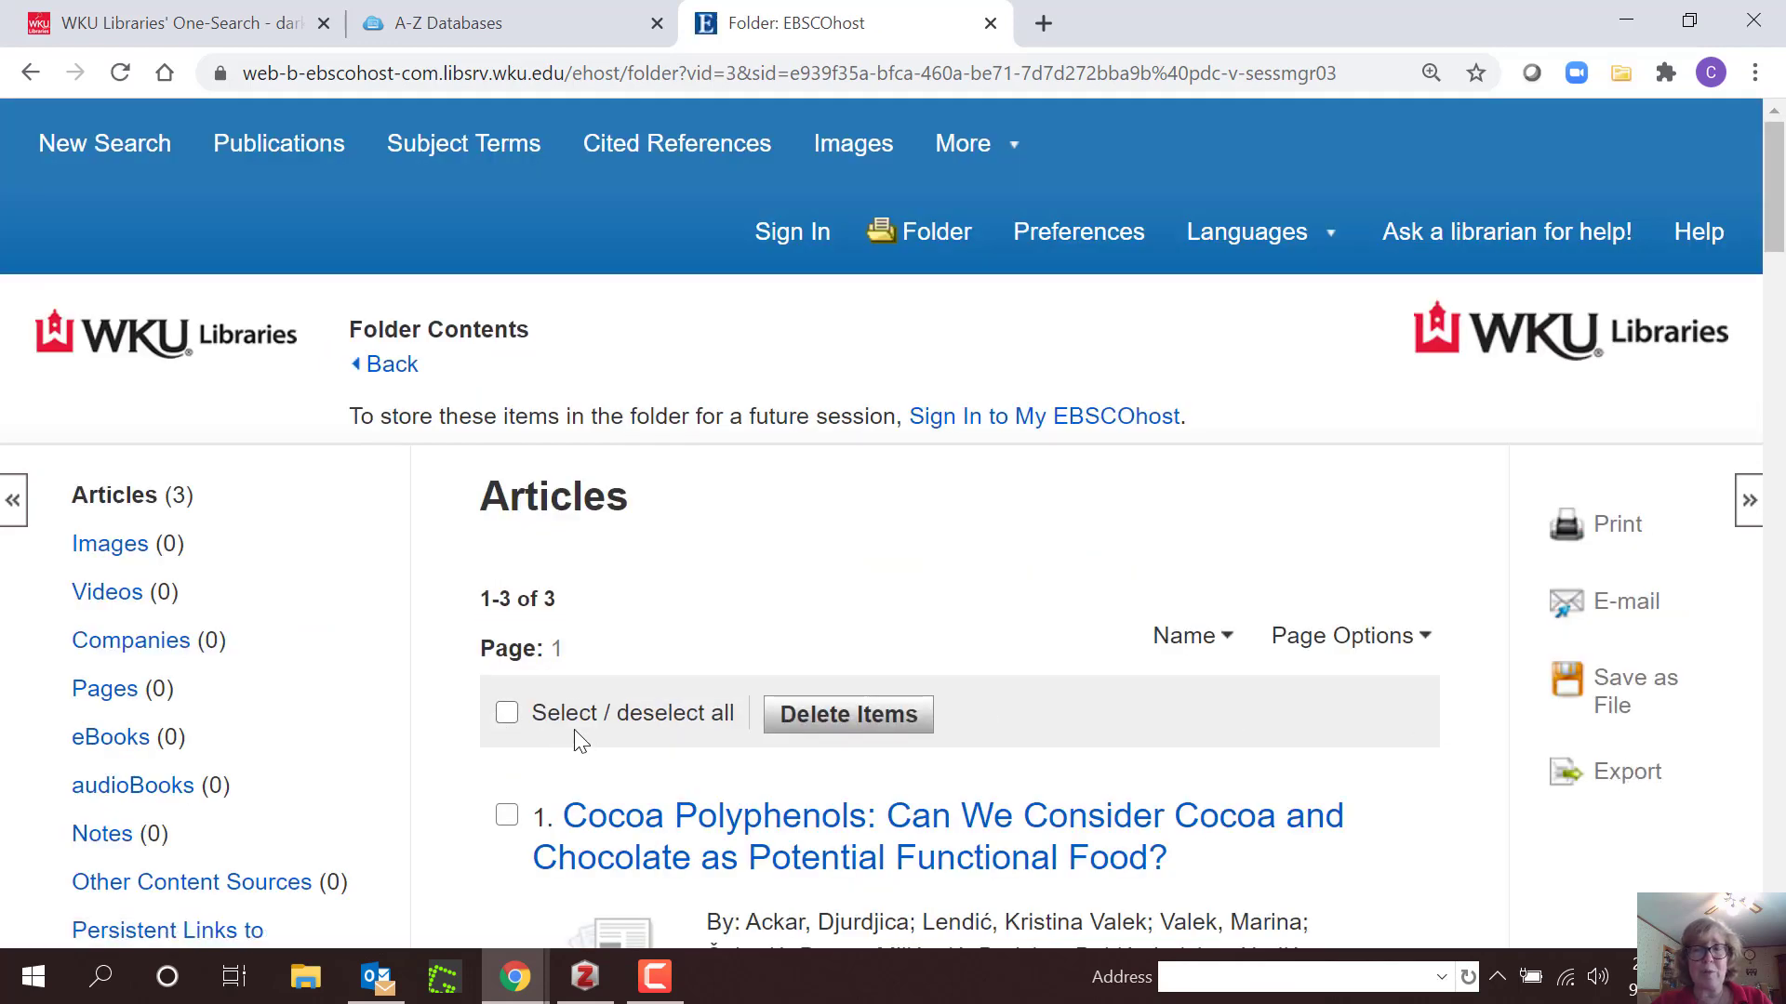
{"action": "left_click", "coordinate": [509, 714]}
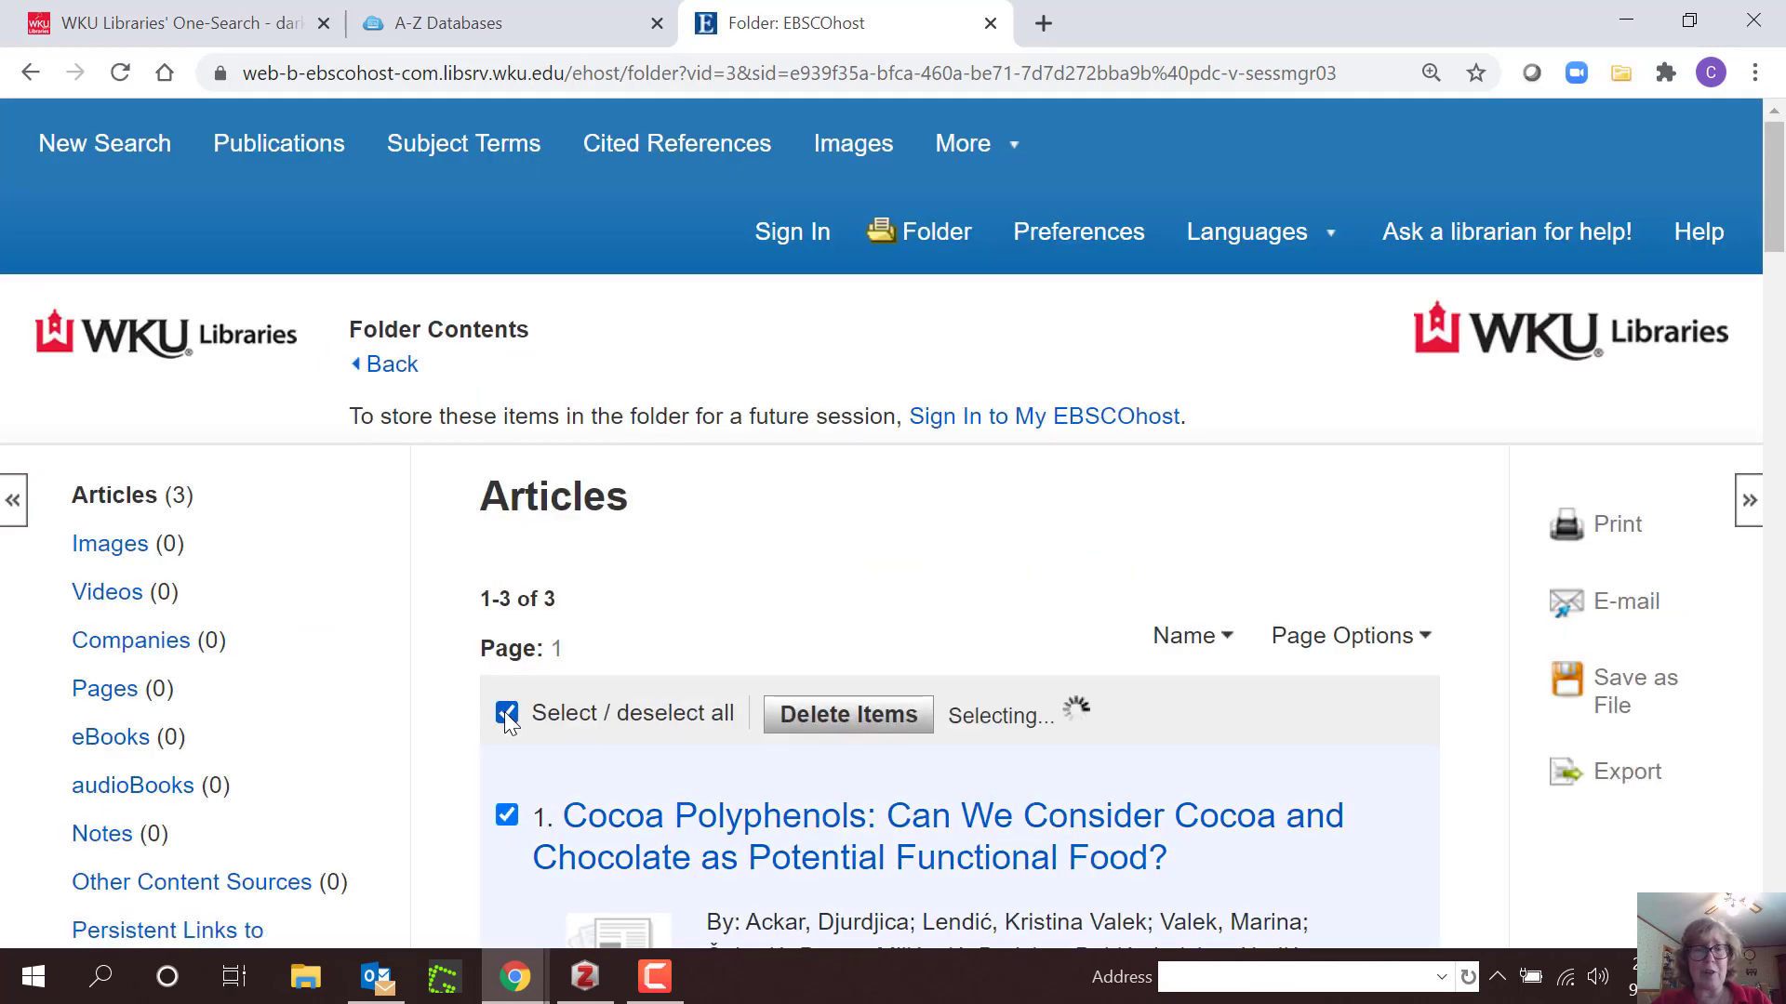
Step: Export the selected articles by Direct Export in RIS Format and import them into Zotero's English 300 collection
{"action": "left_click", "coordinate": [1620, 779]}
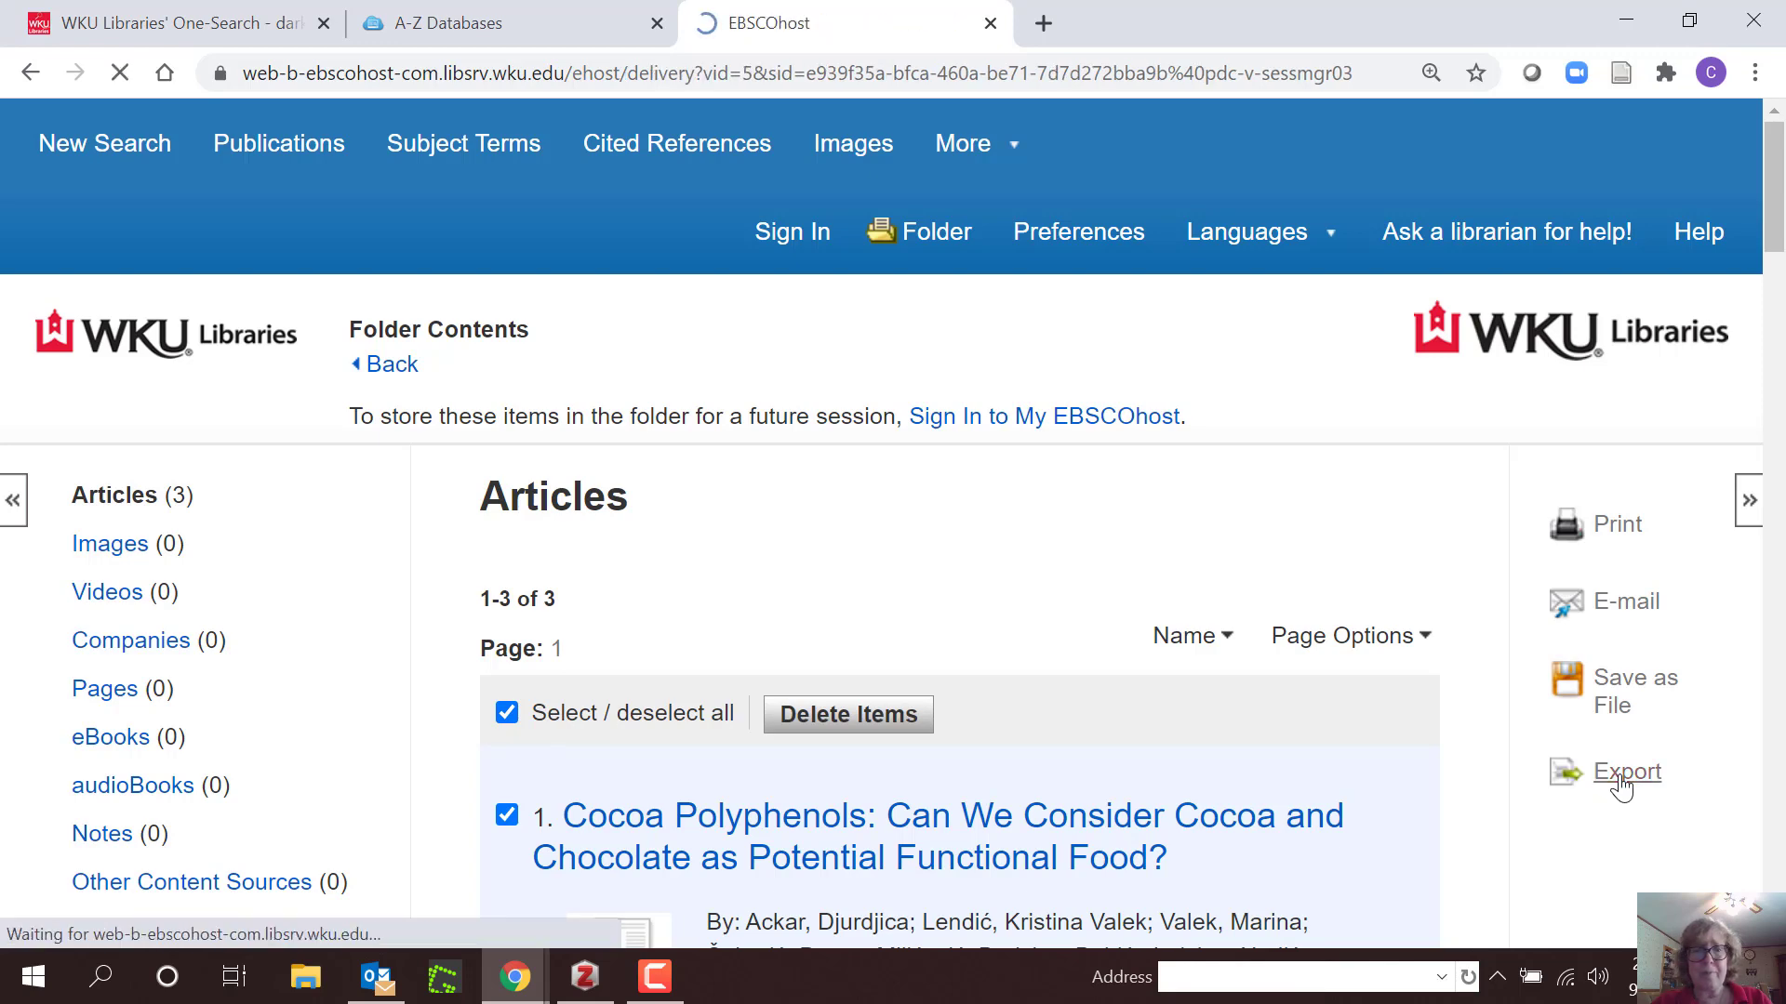
{"action": "scroll", "coordinate": [1460, 729], "scroll_direction": "down", "scroll_amount": 3}
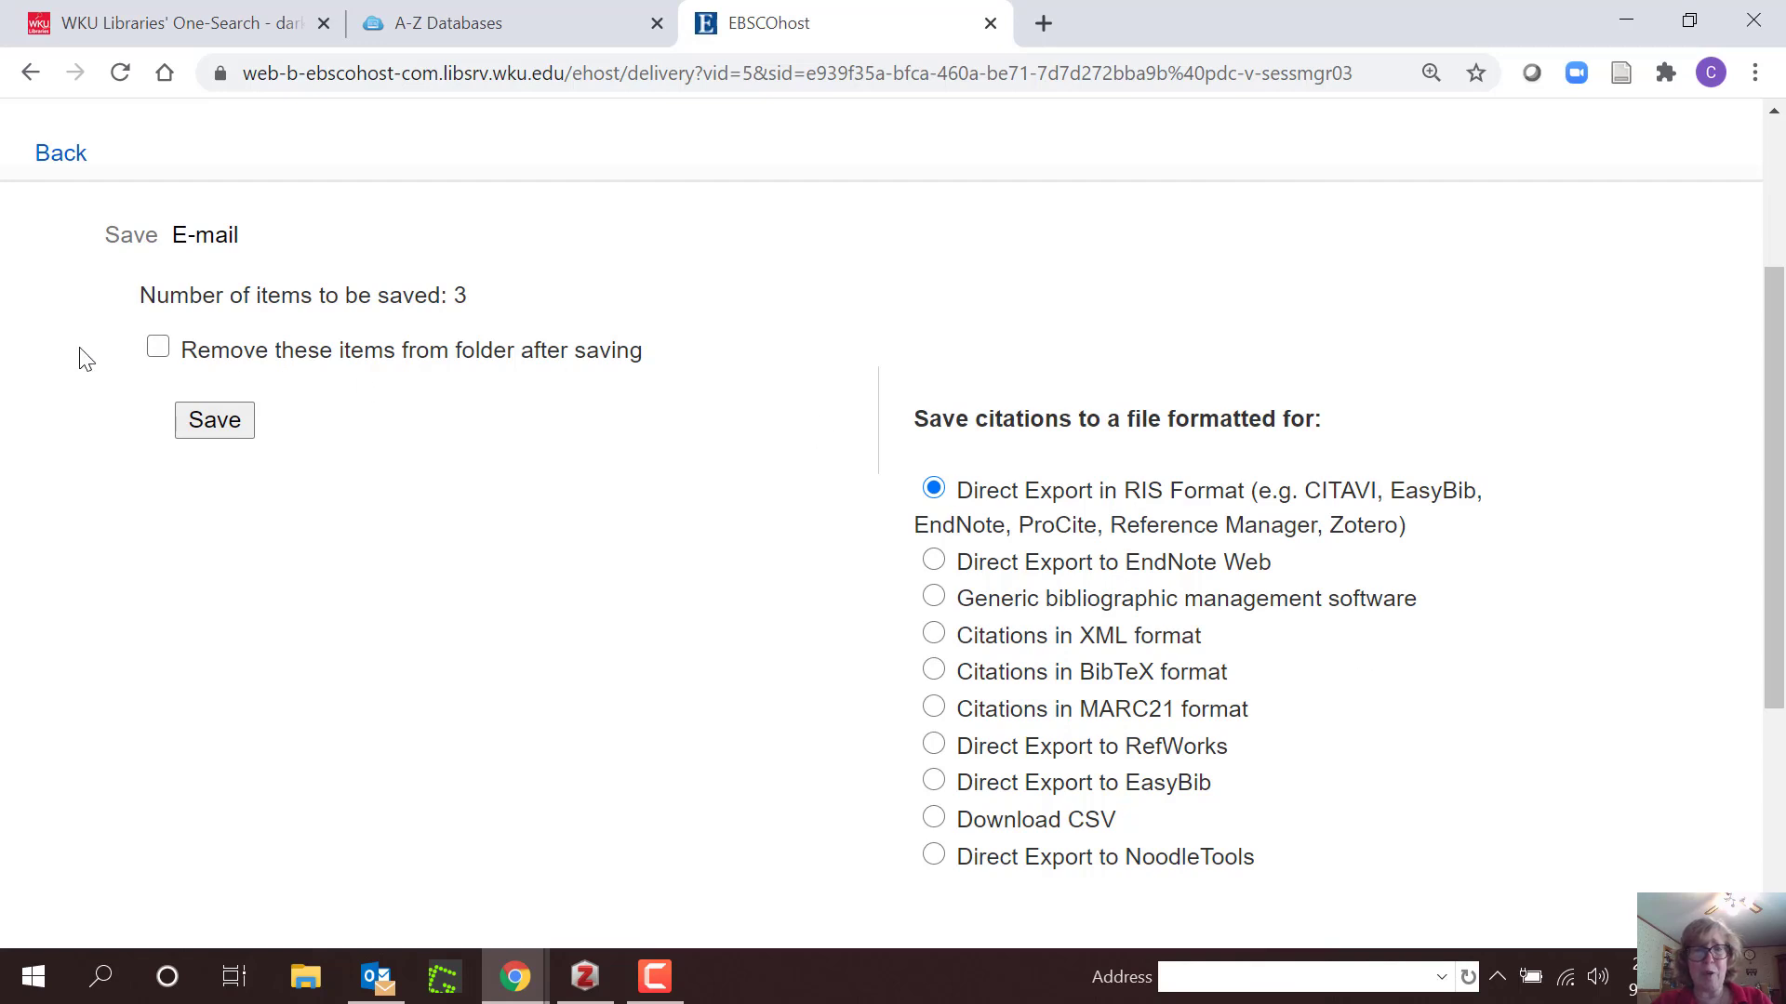
{"action": "left_click", "coordinate": [217, 428]}
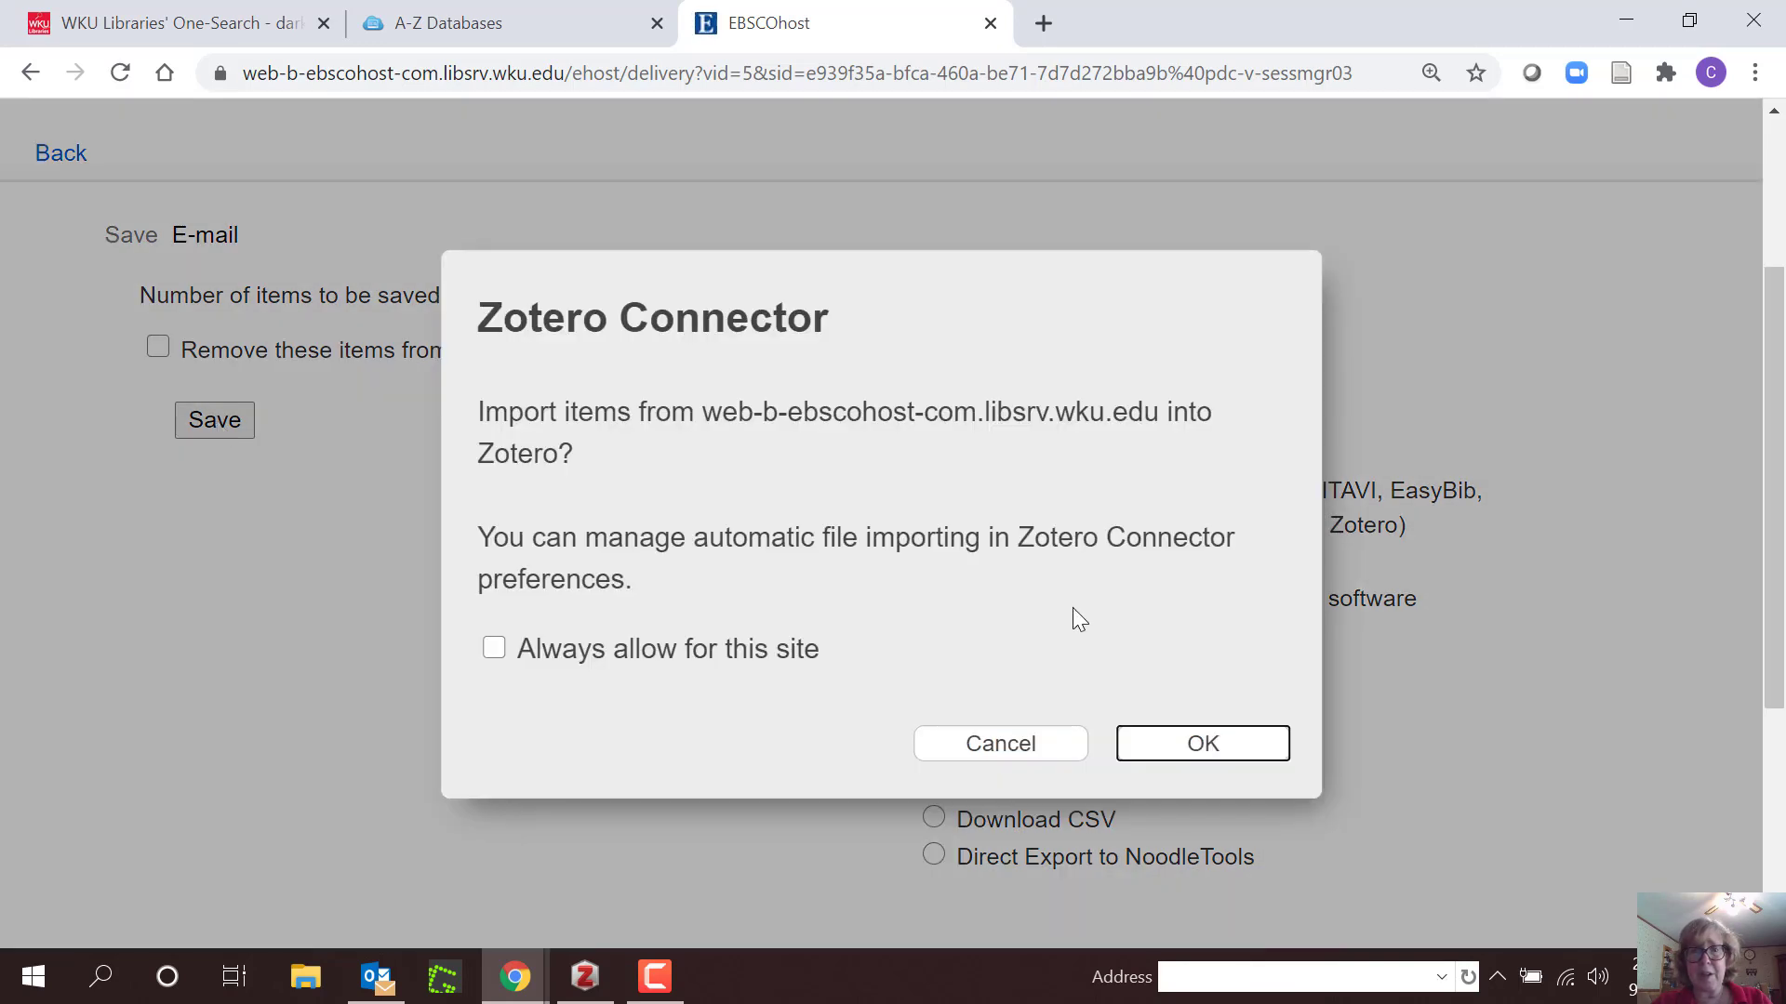
{"action": "left_click", "coordinate": [1193, 756]}
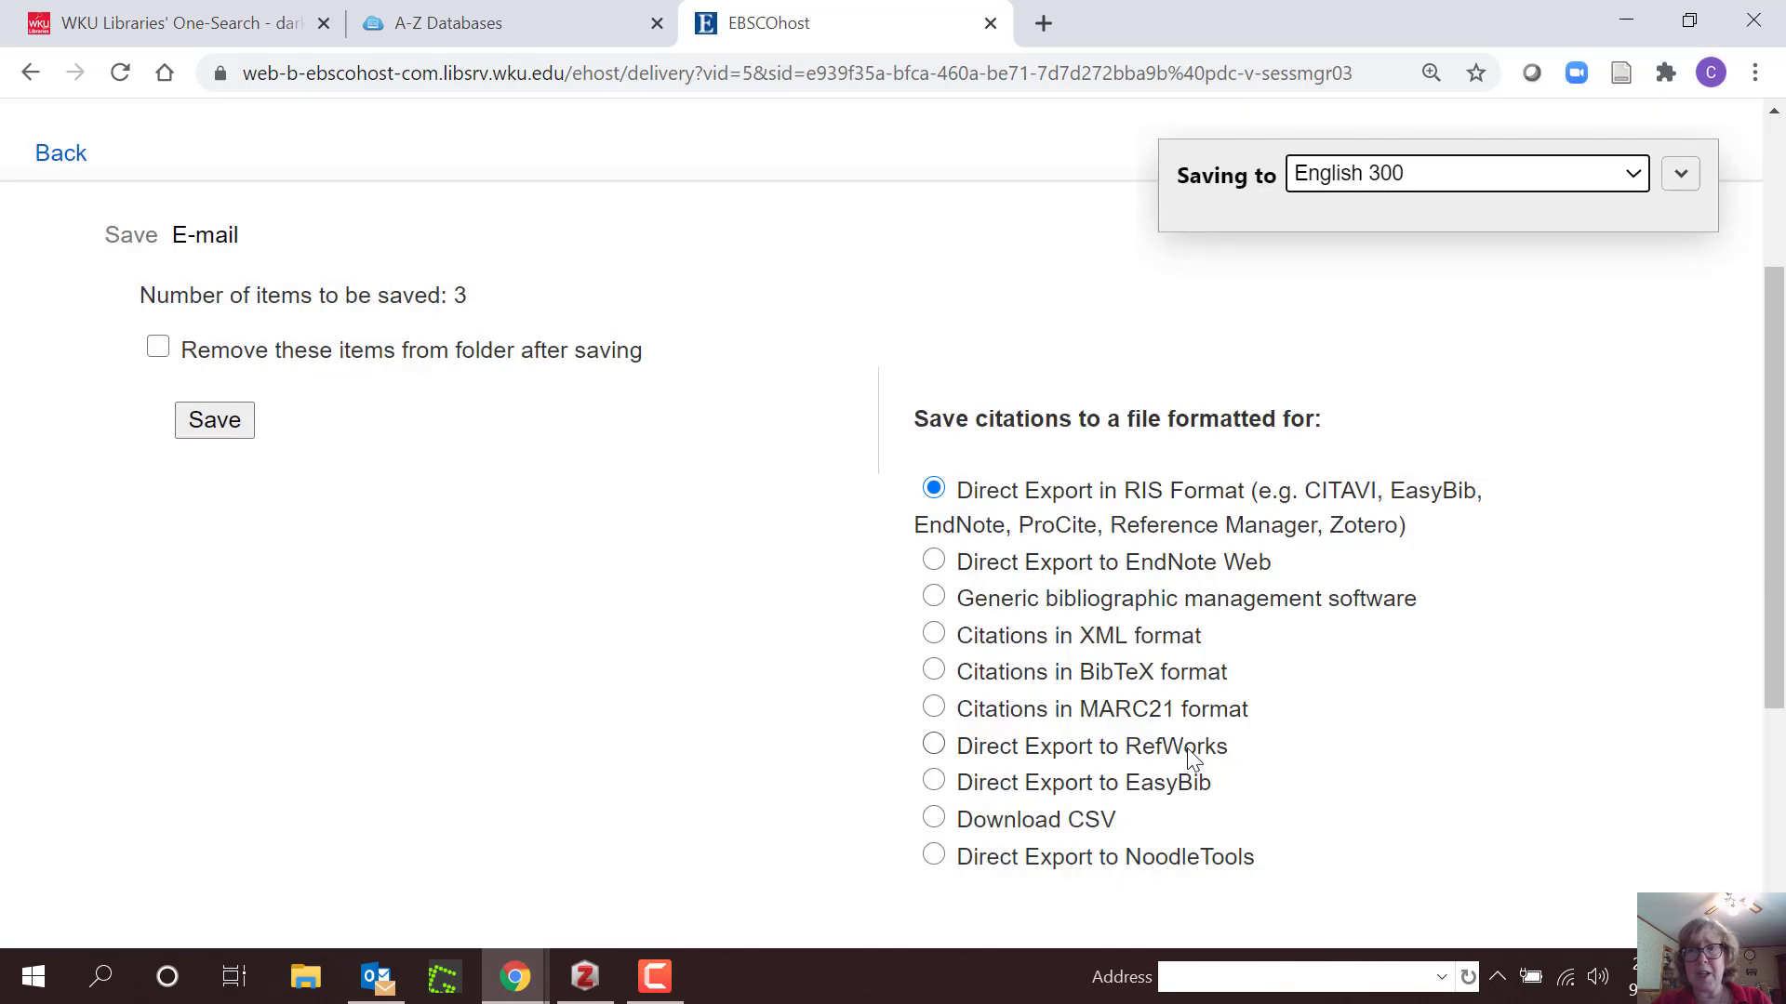
{"action": "left_click", "coordinate": [1678, 174]}
{"action": "left_click", "coordinate": [1681, 177]}
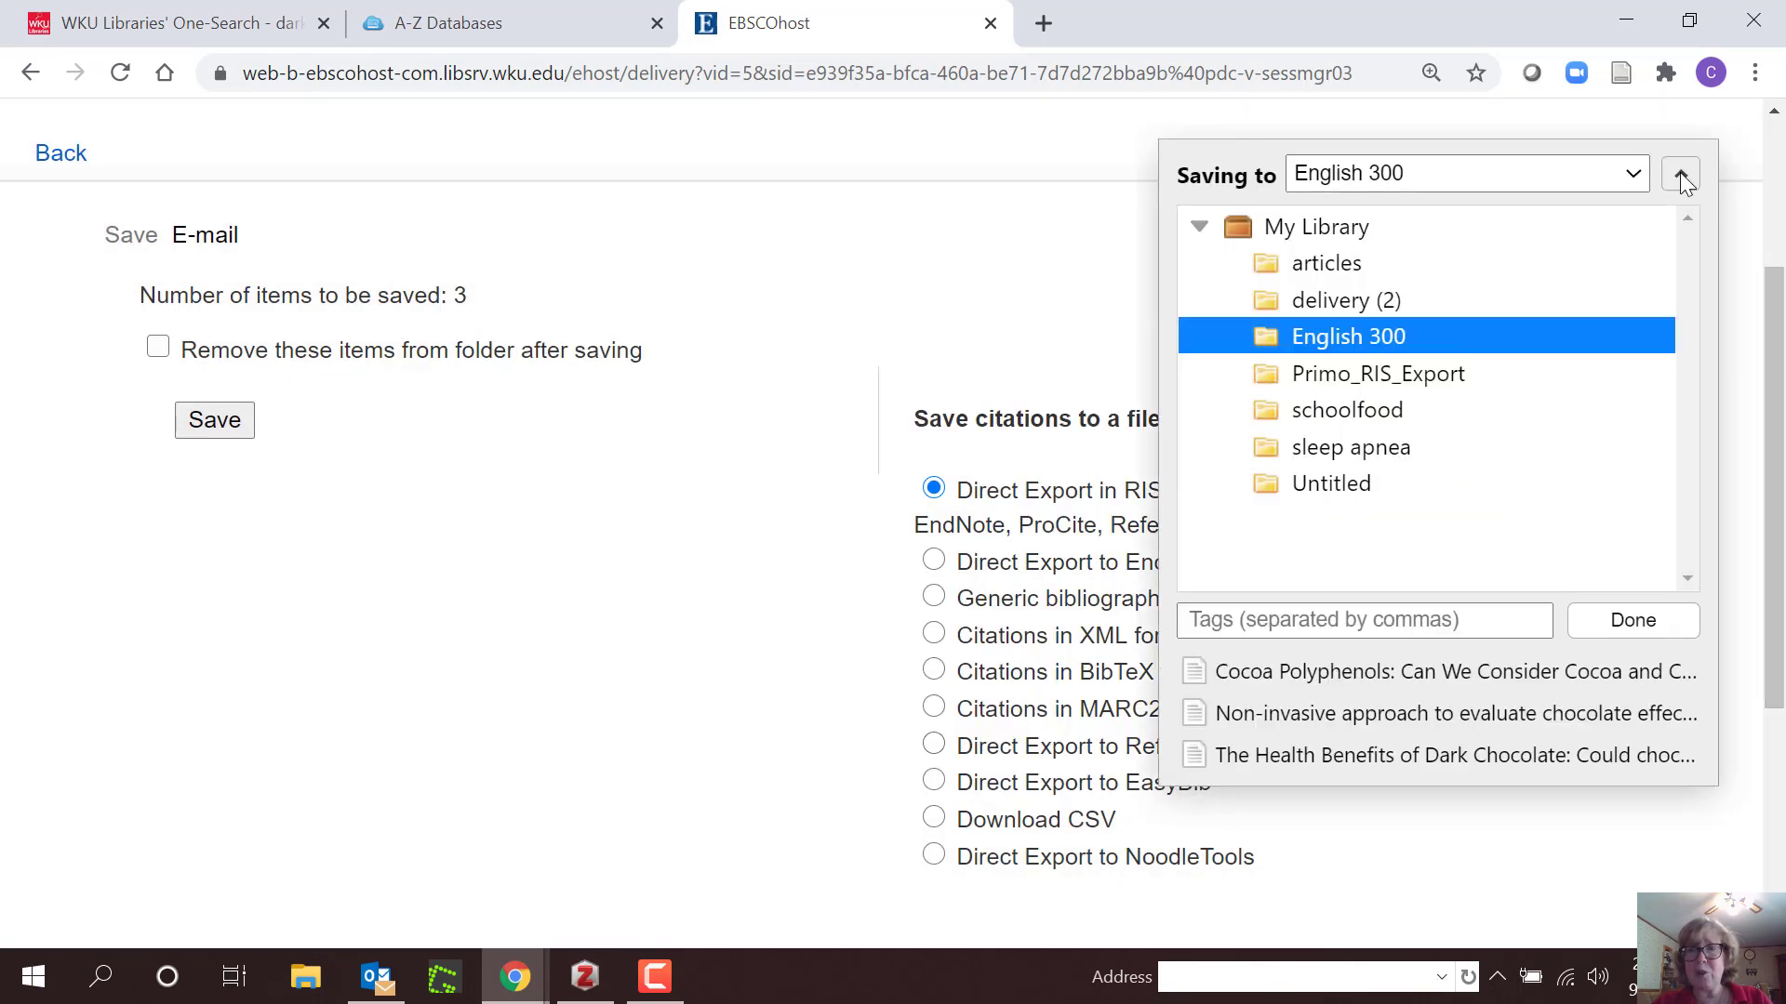
{"action": "left_click", "coordinate": [1642, 629]}
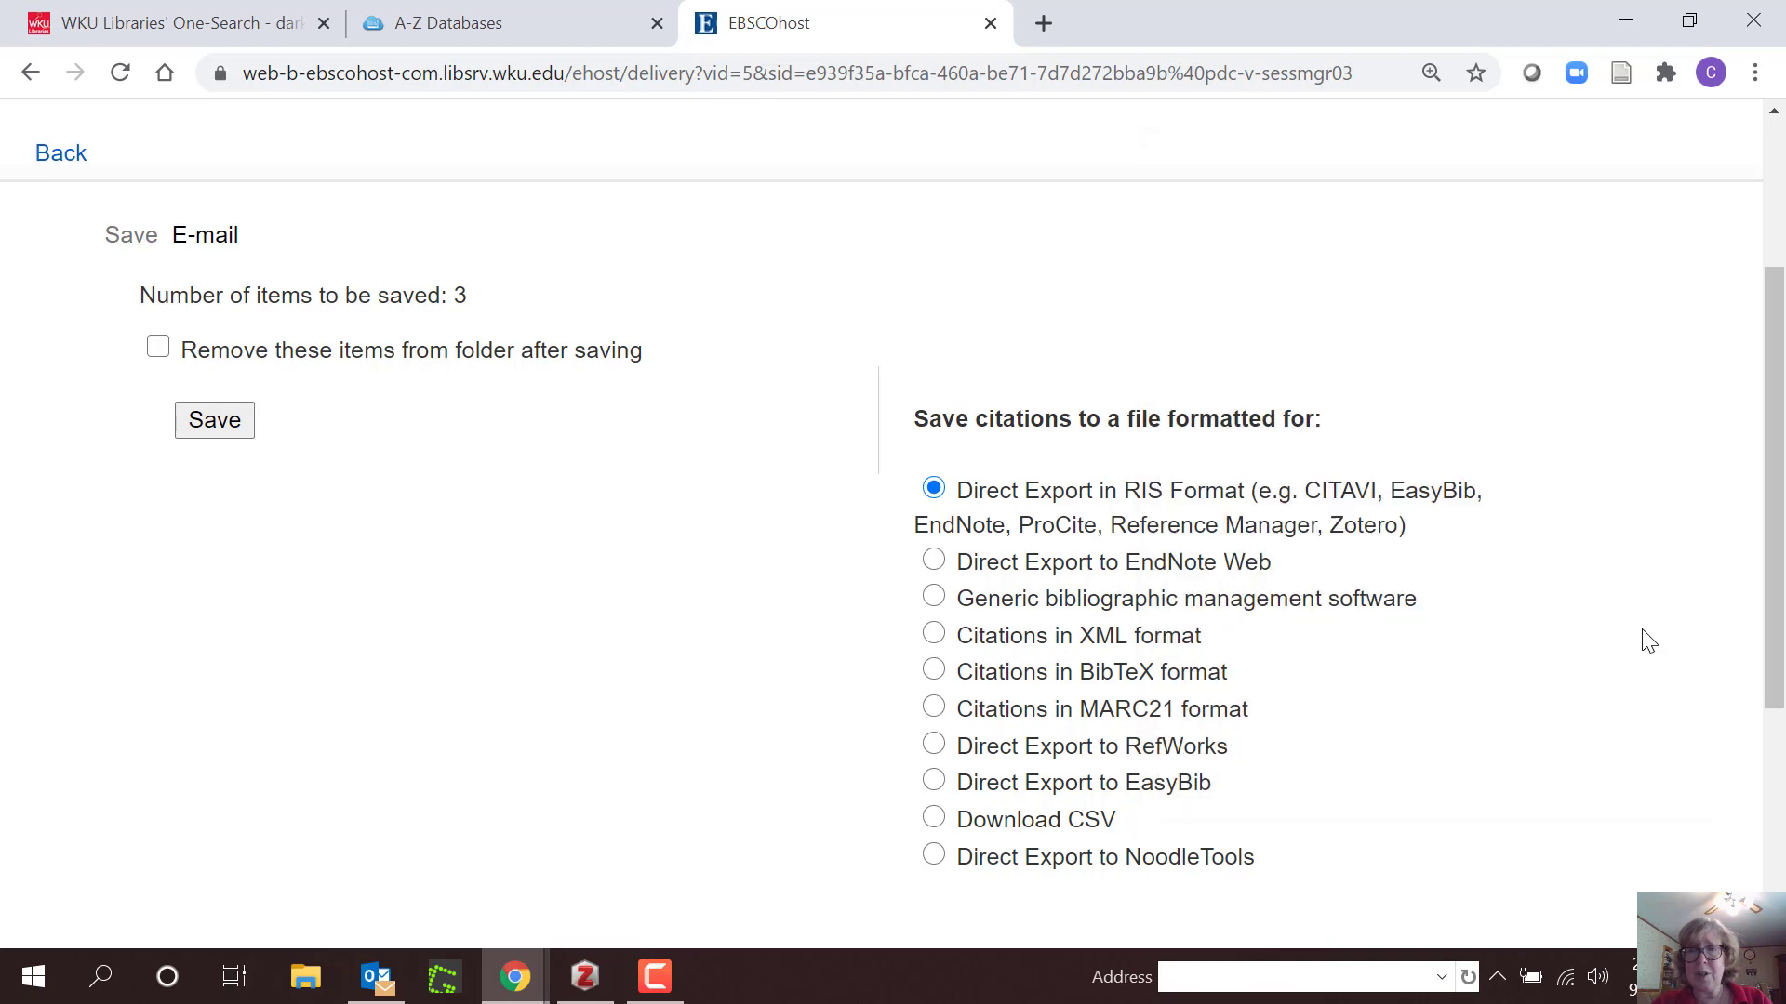
Step: Switch to Zotero and move the article "The Sensory Quality and Volatile Profile of Dark Chocolate" to the trash
{"action": "left_click", "coordinate": [583, 976]}
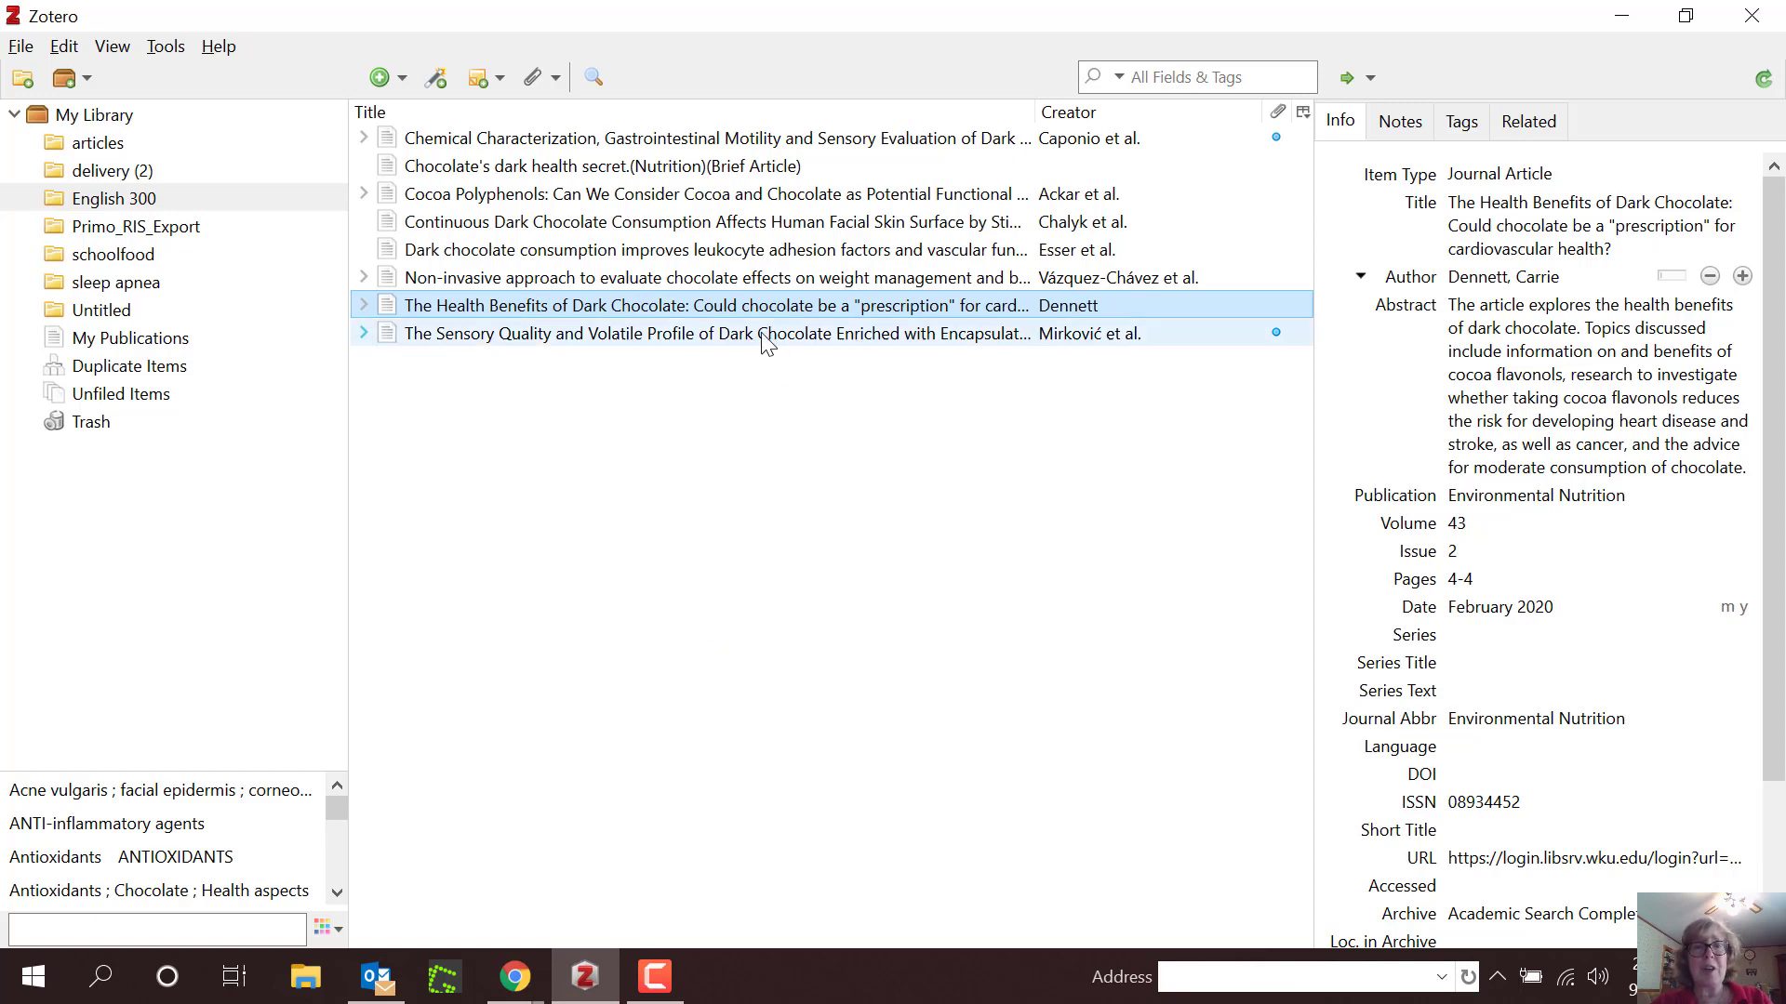
{"action": "left_click", "coordinate": [698, 339]}
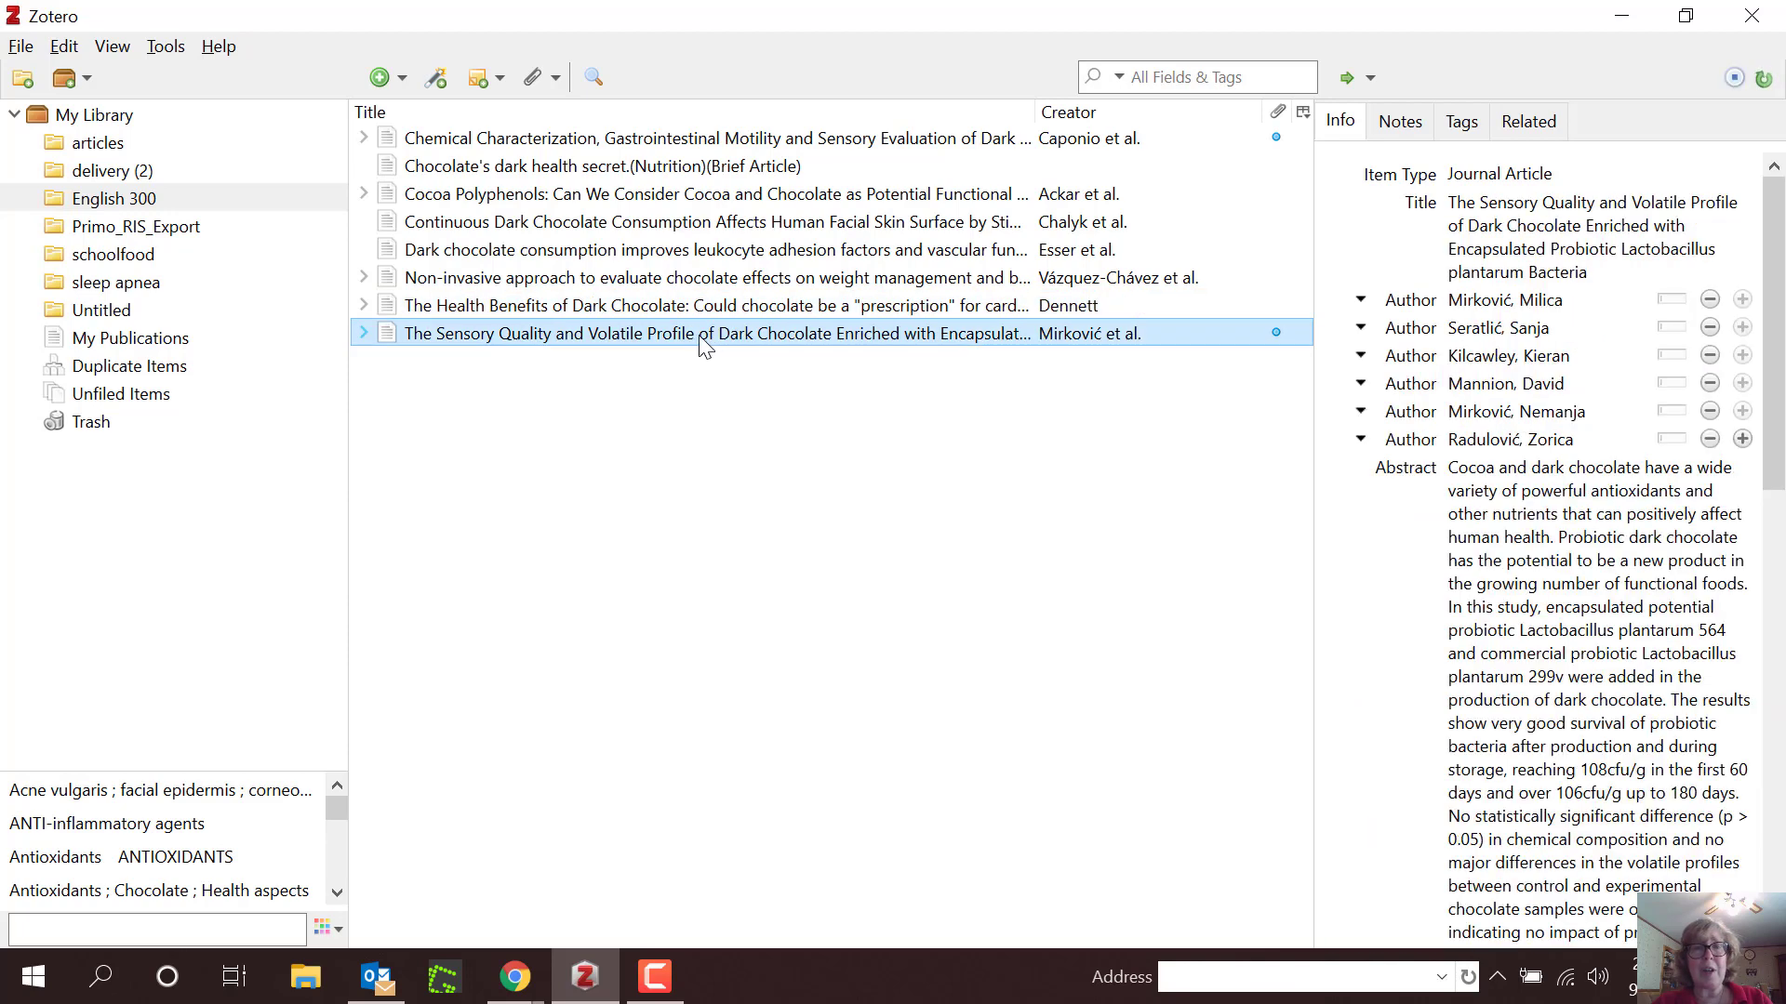
{"action": "right_click", "coordinate": [695, 338]}
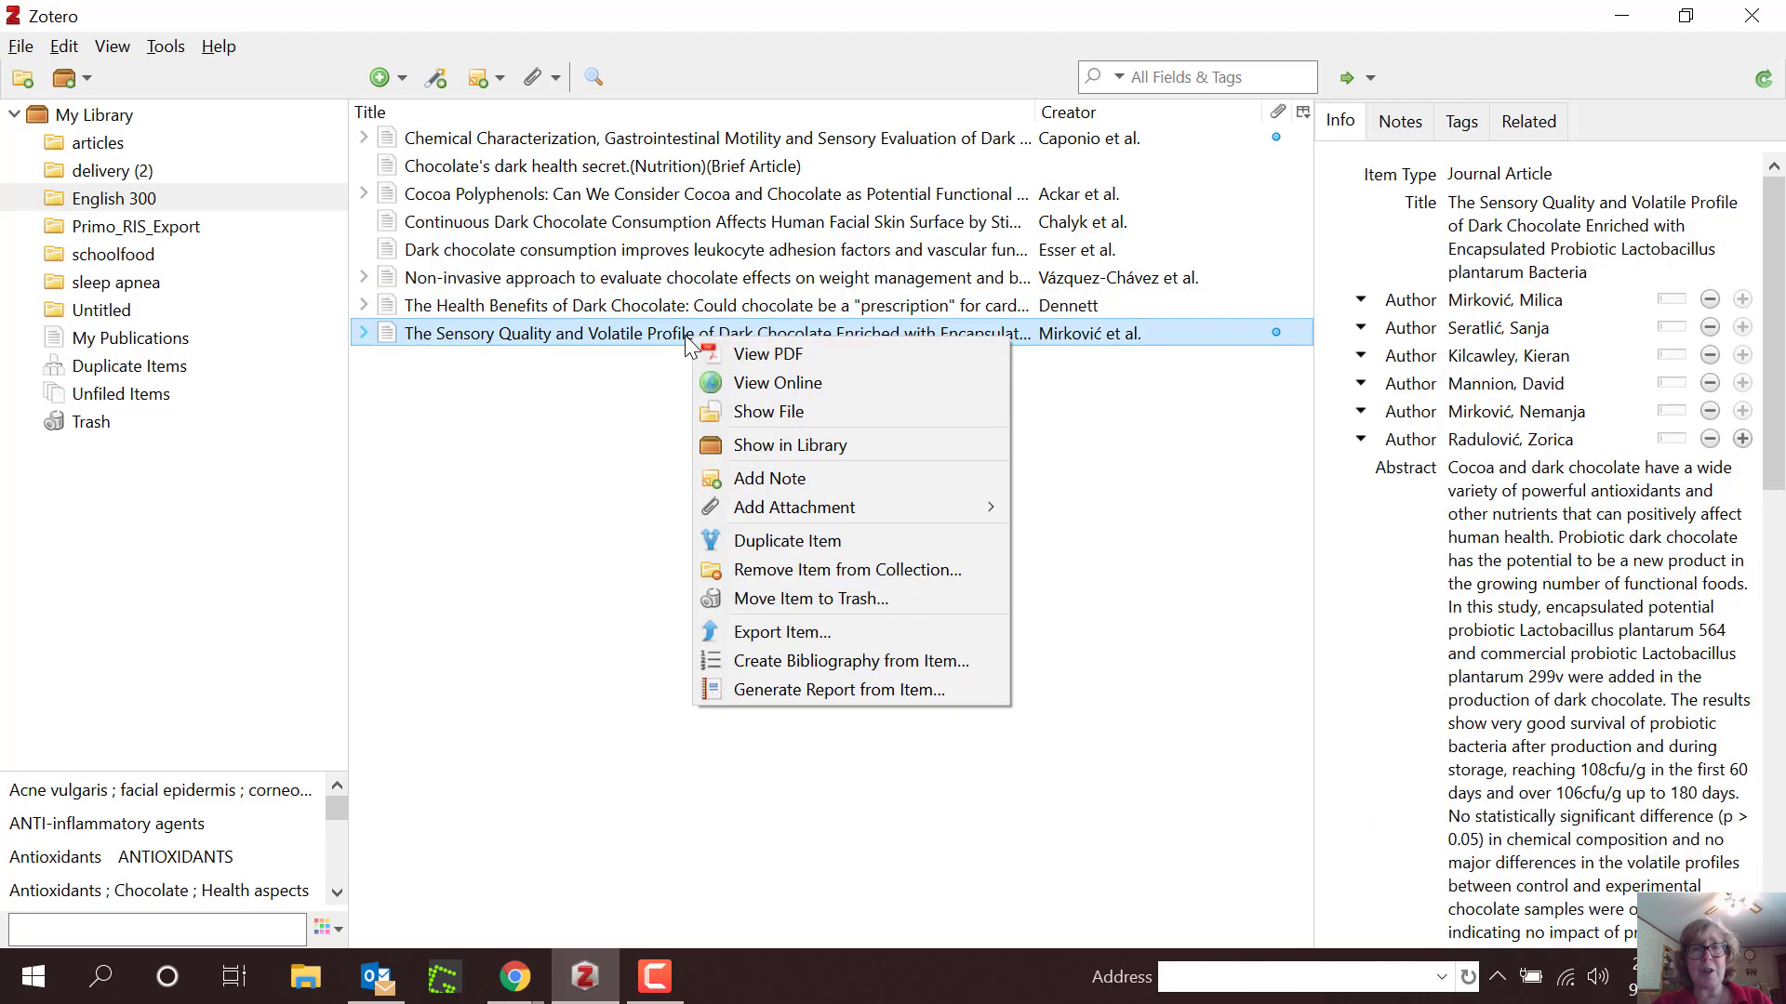
{"action": "left_click", "coordinate": [815, 598]}
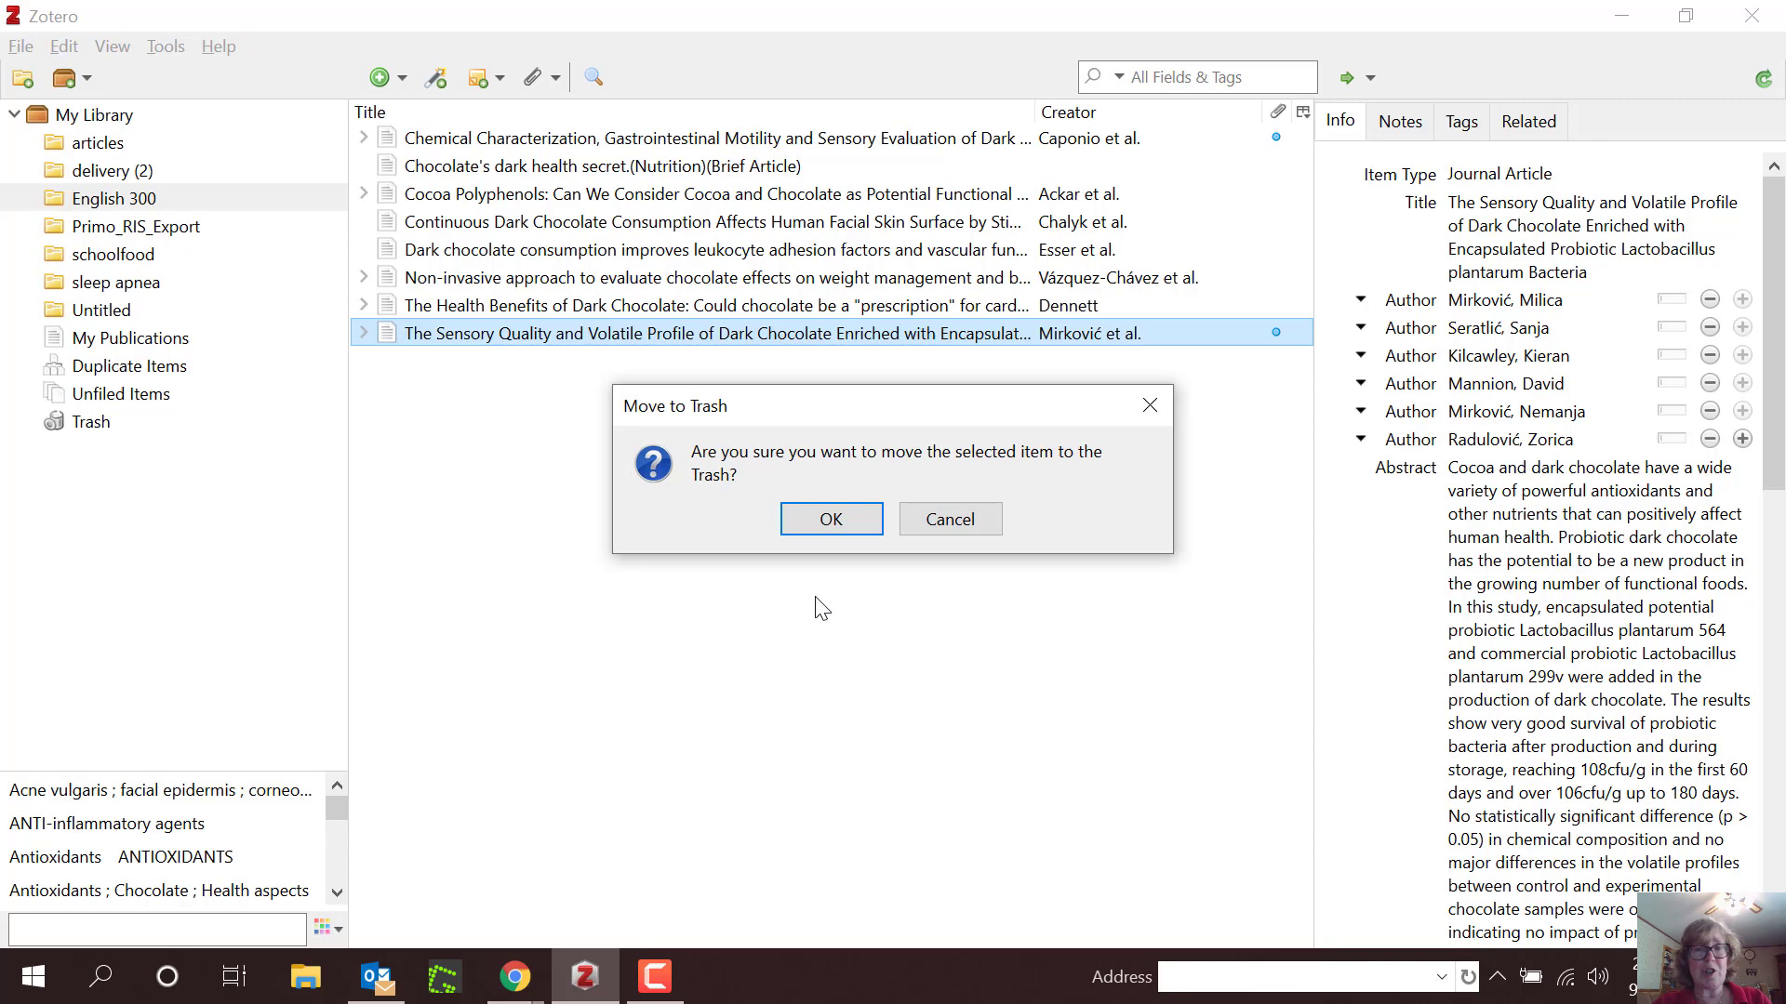
{"action": "left_click", "coordinate": [831, 519]}
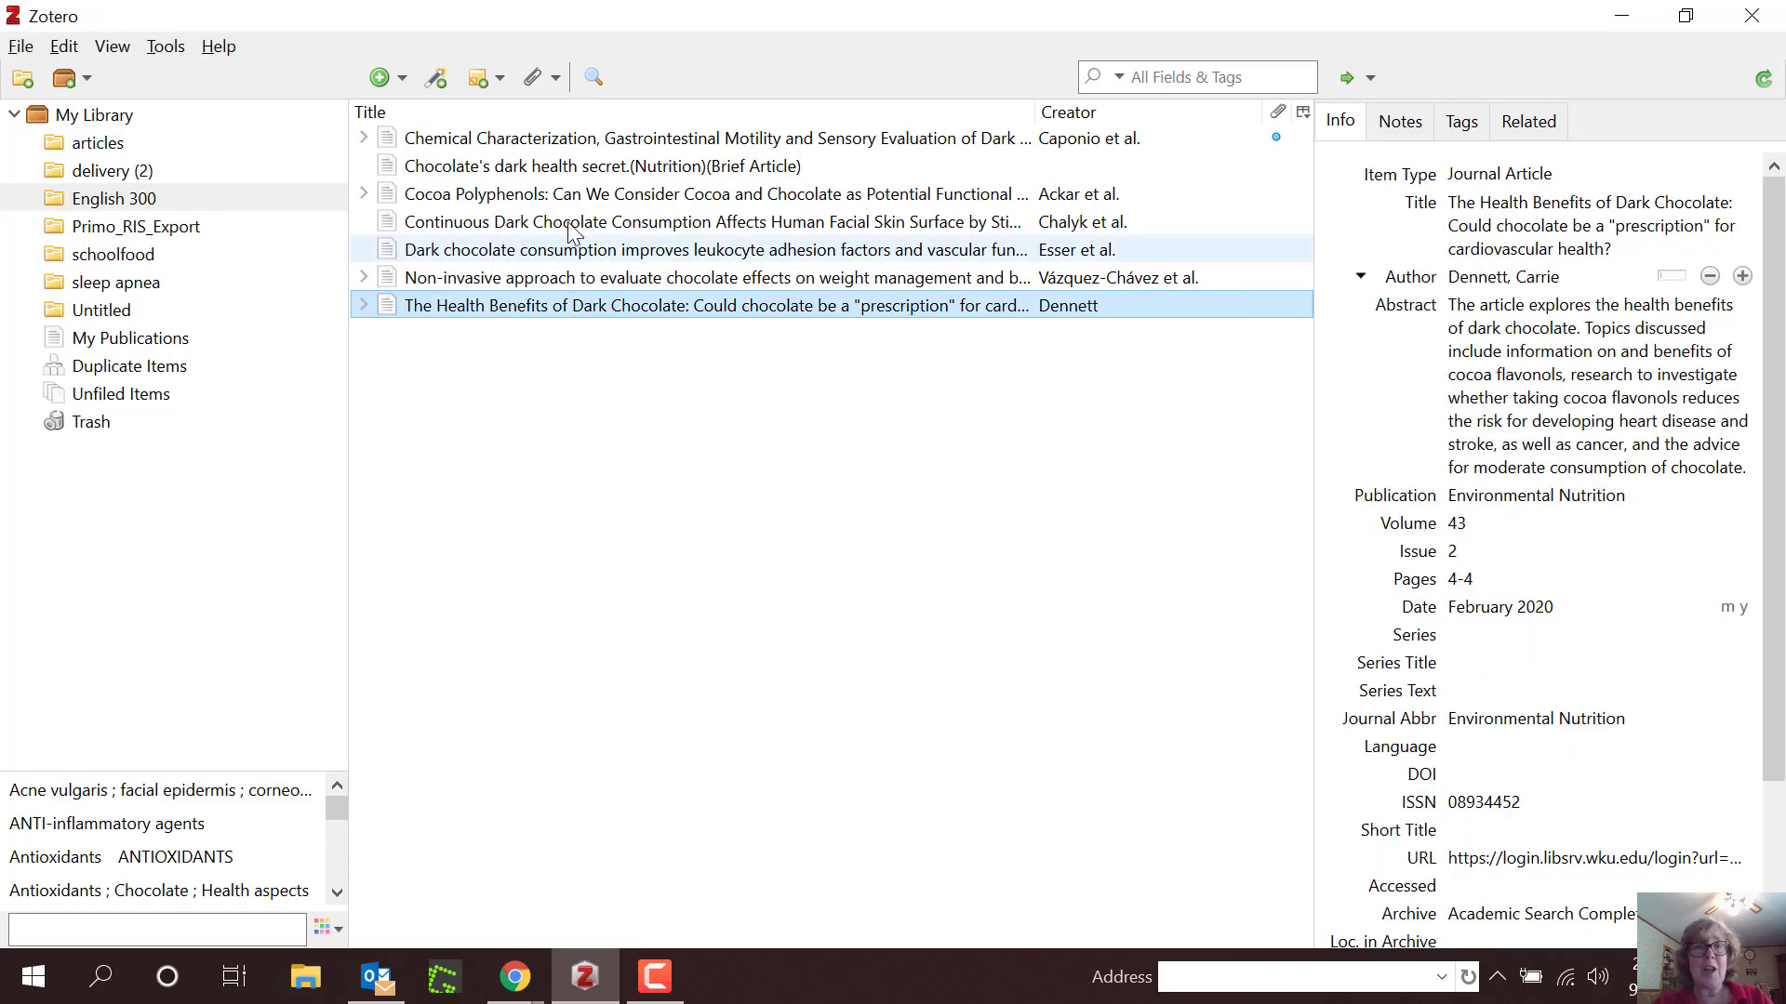
Step: Check the library for duplicate items and return to the English 300 collection
{"action": "left_click", "coordinate": [122, 367]}
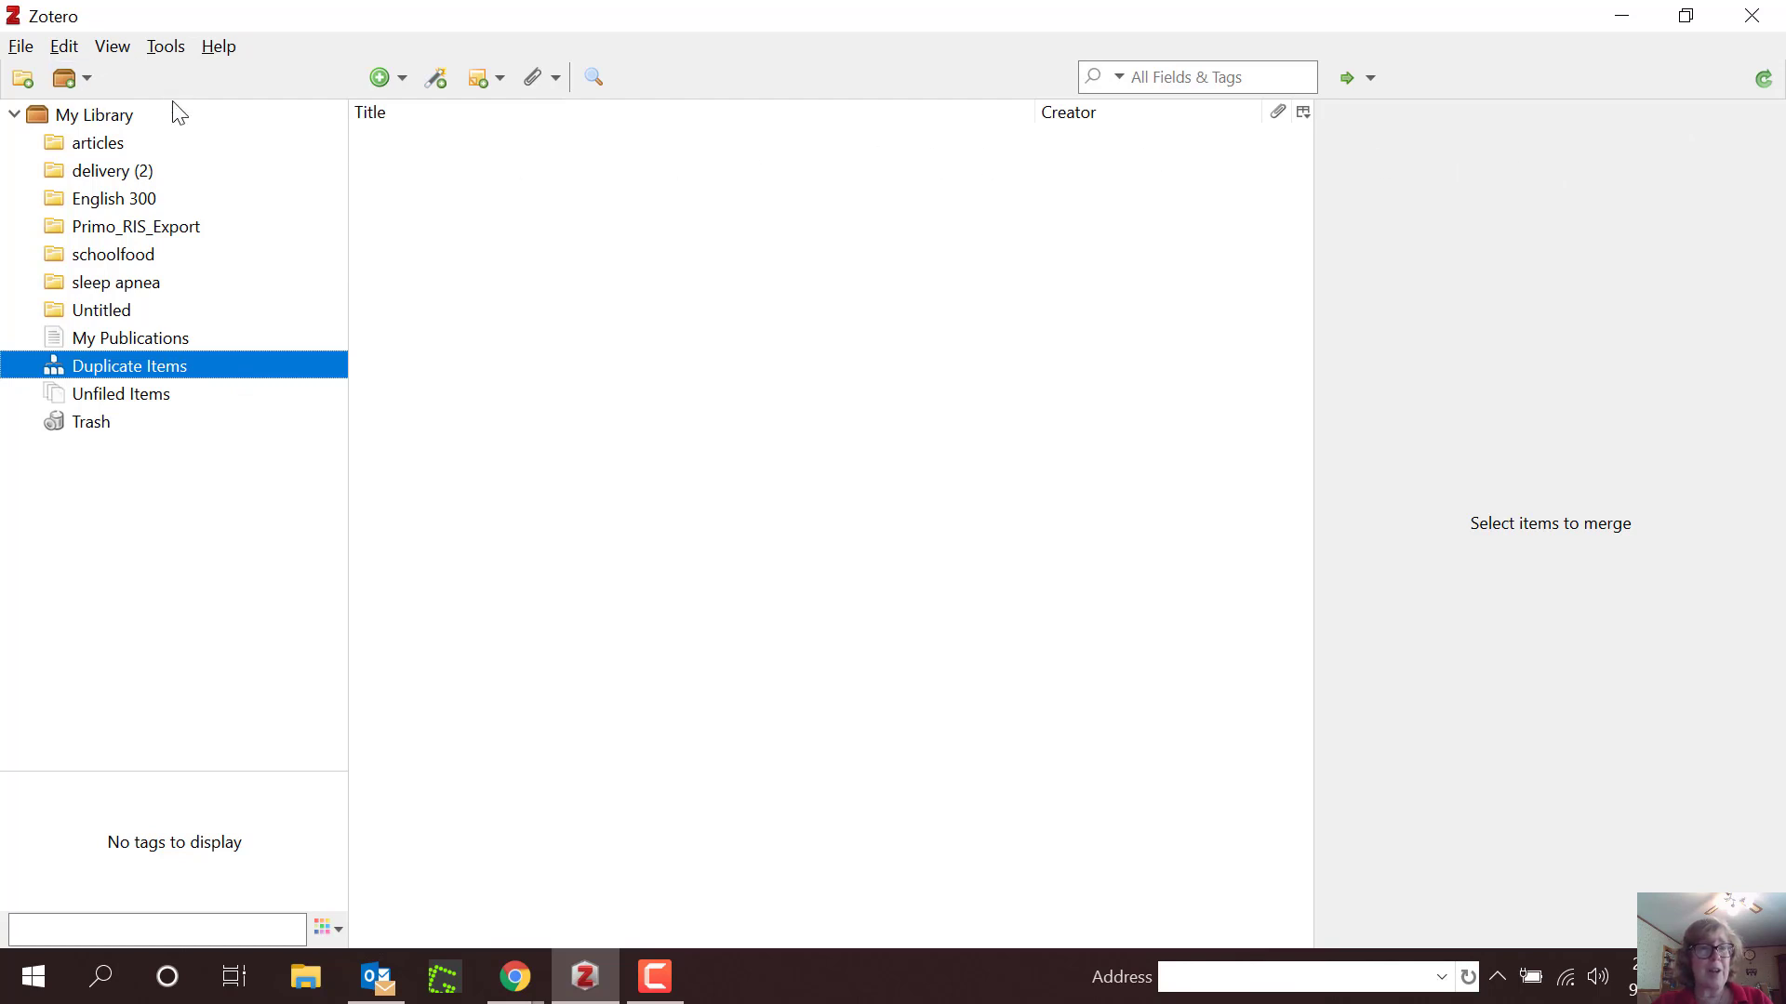
{"action": "left_click", "coordinate": [120, 211]}
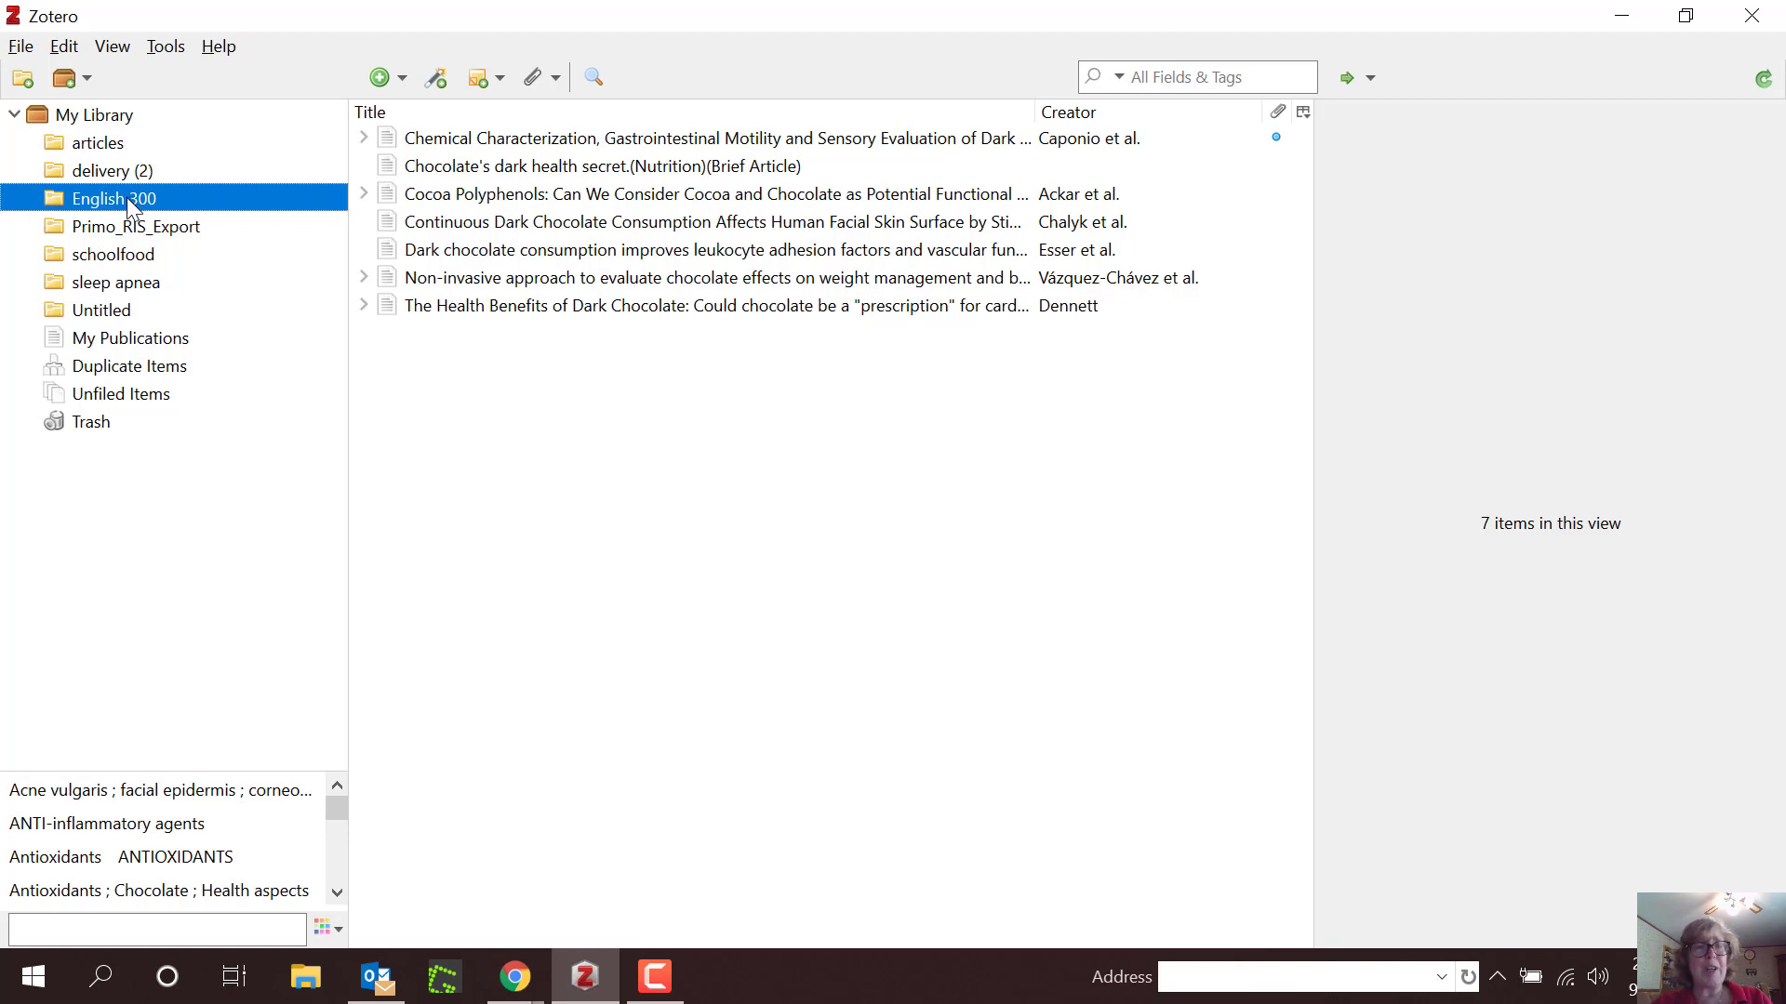
Step: Create a bibliography of the English 300 collection in American Psychological Association (APA) 7th edition style and copy it to the clipboard
{"action": "right_click", "coordinate": [127, 198]}
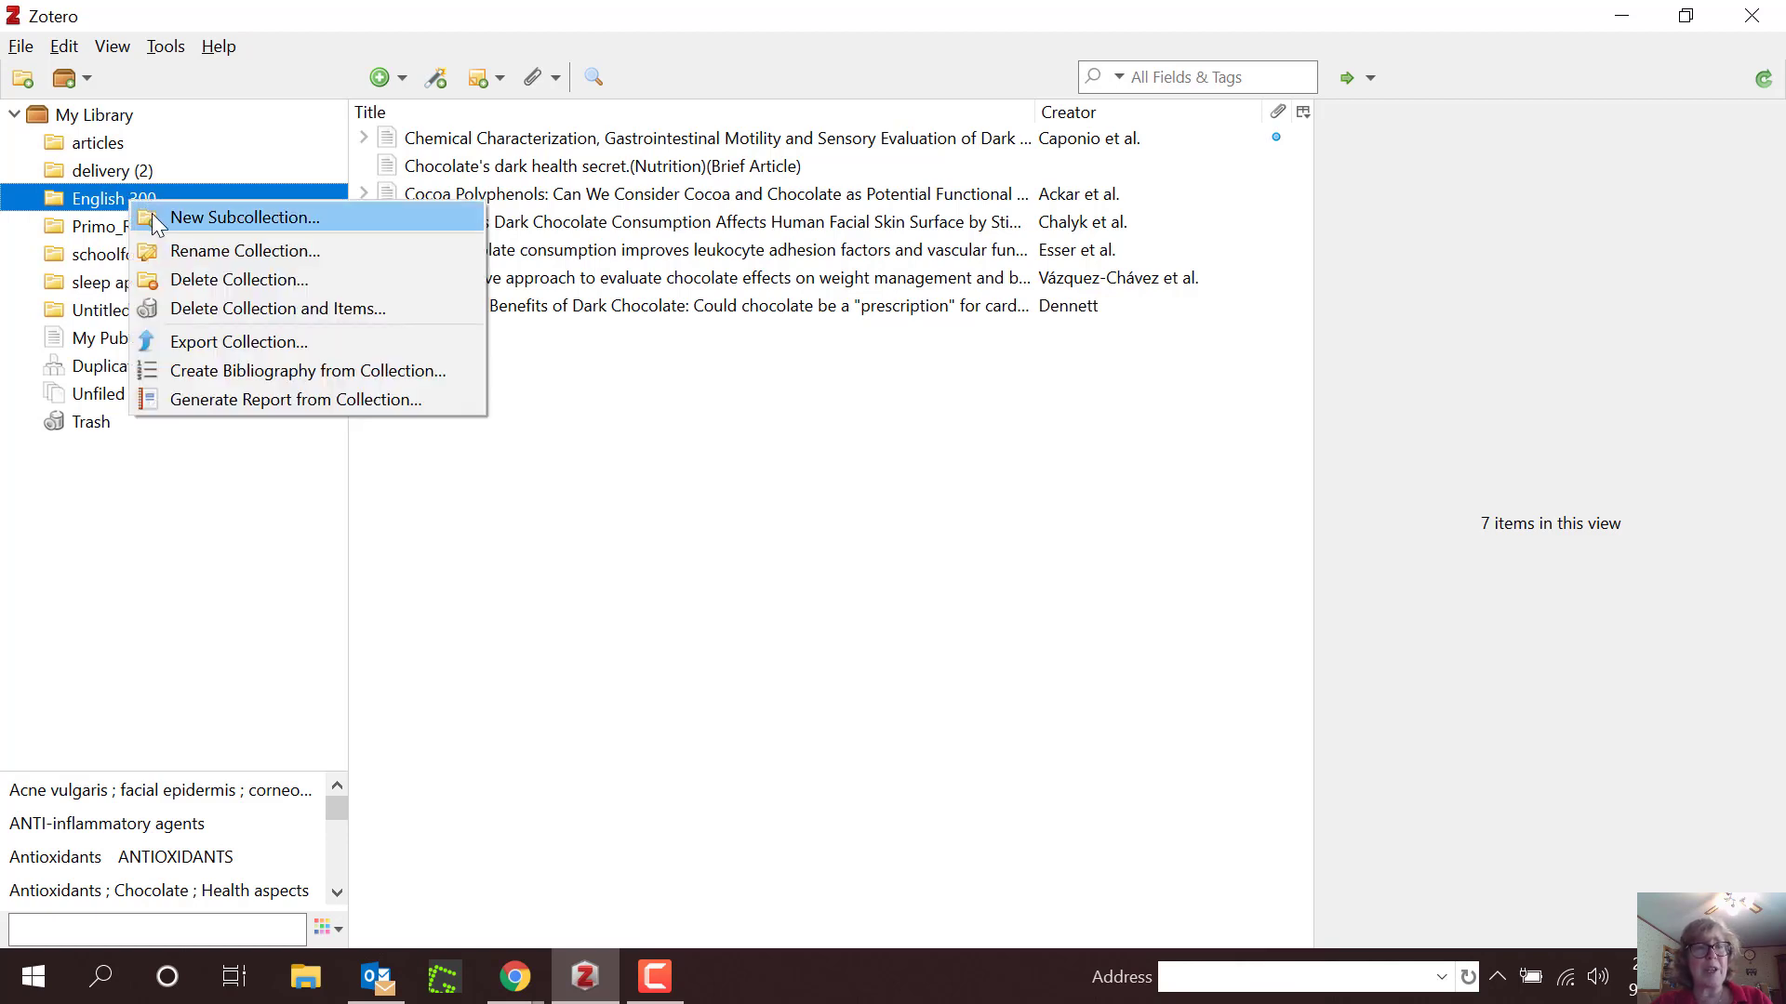
{"action": "left_click", "coordinate": [304, 372]}
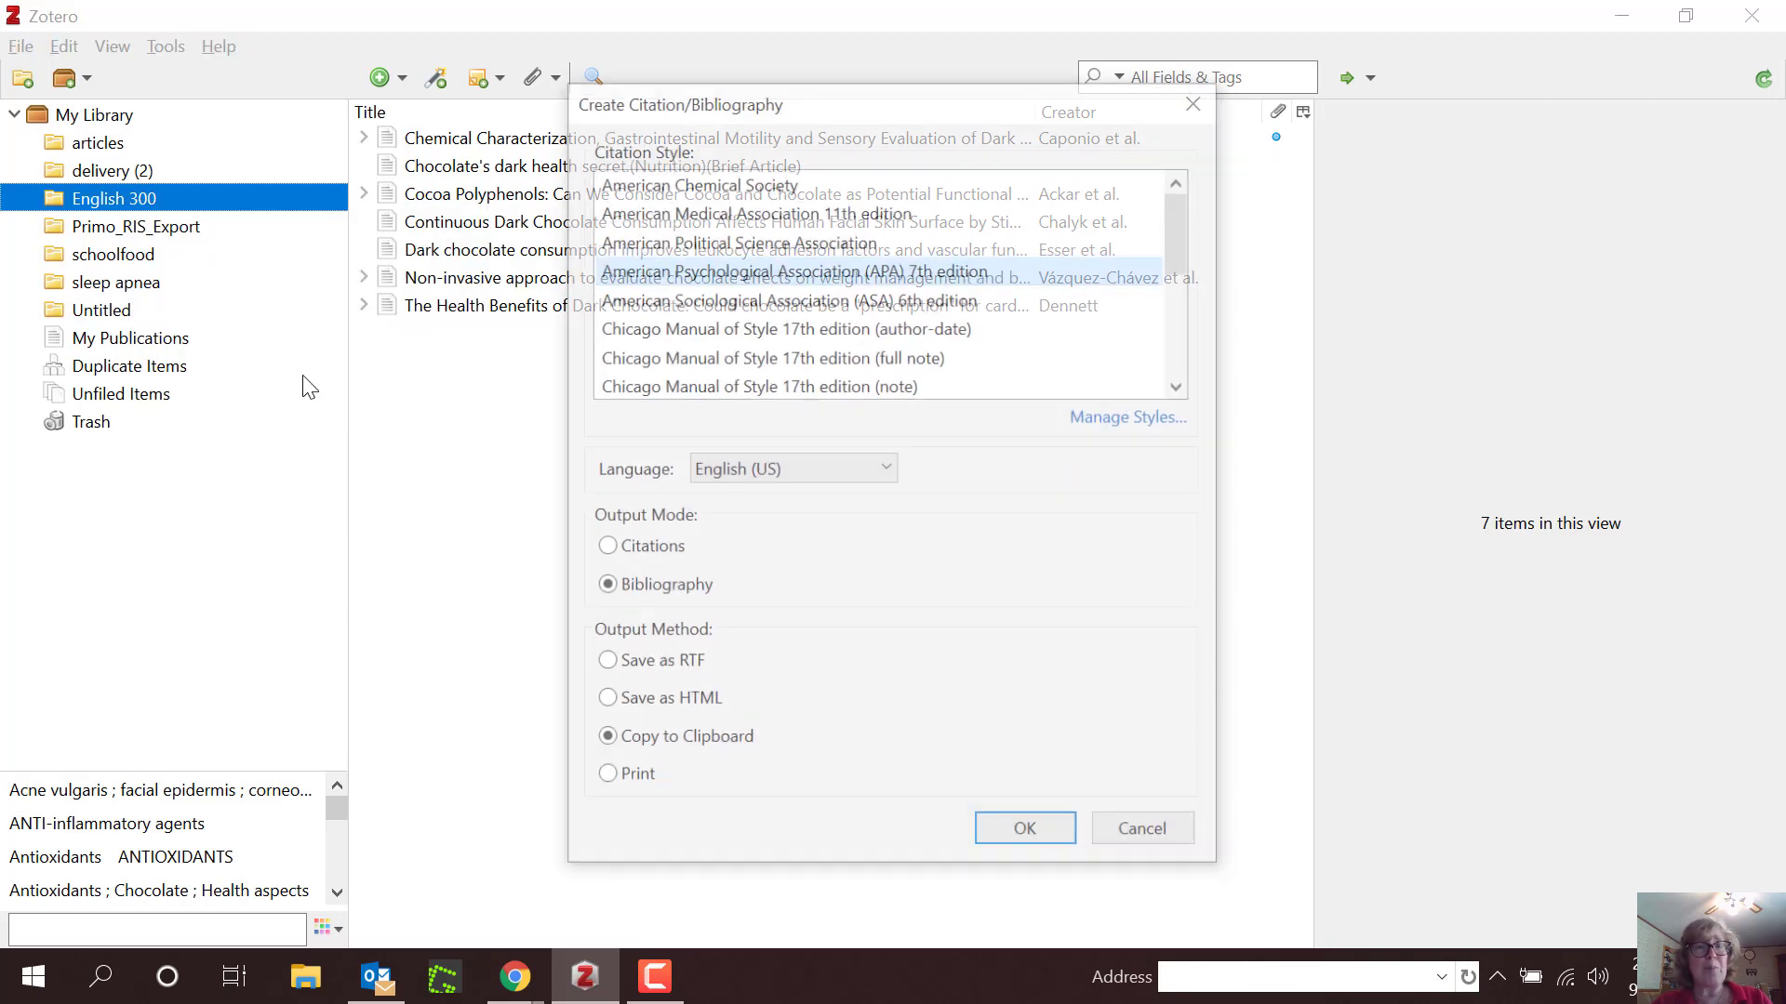
{"action": "left_click", "coordinate": [1023, 835]}
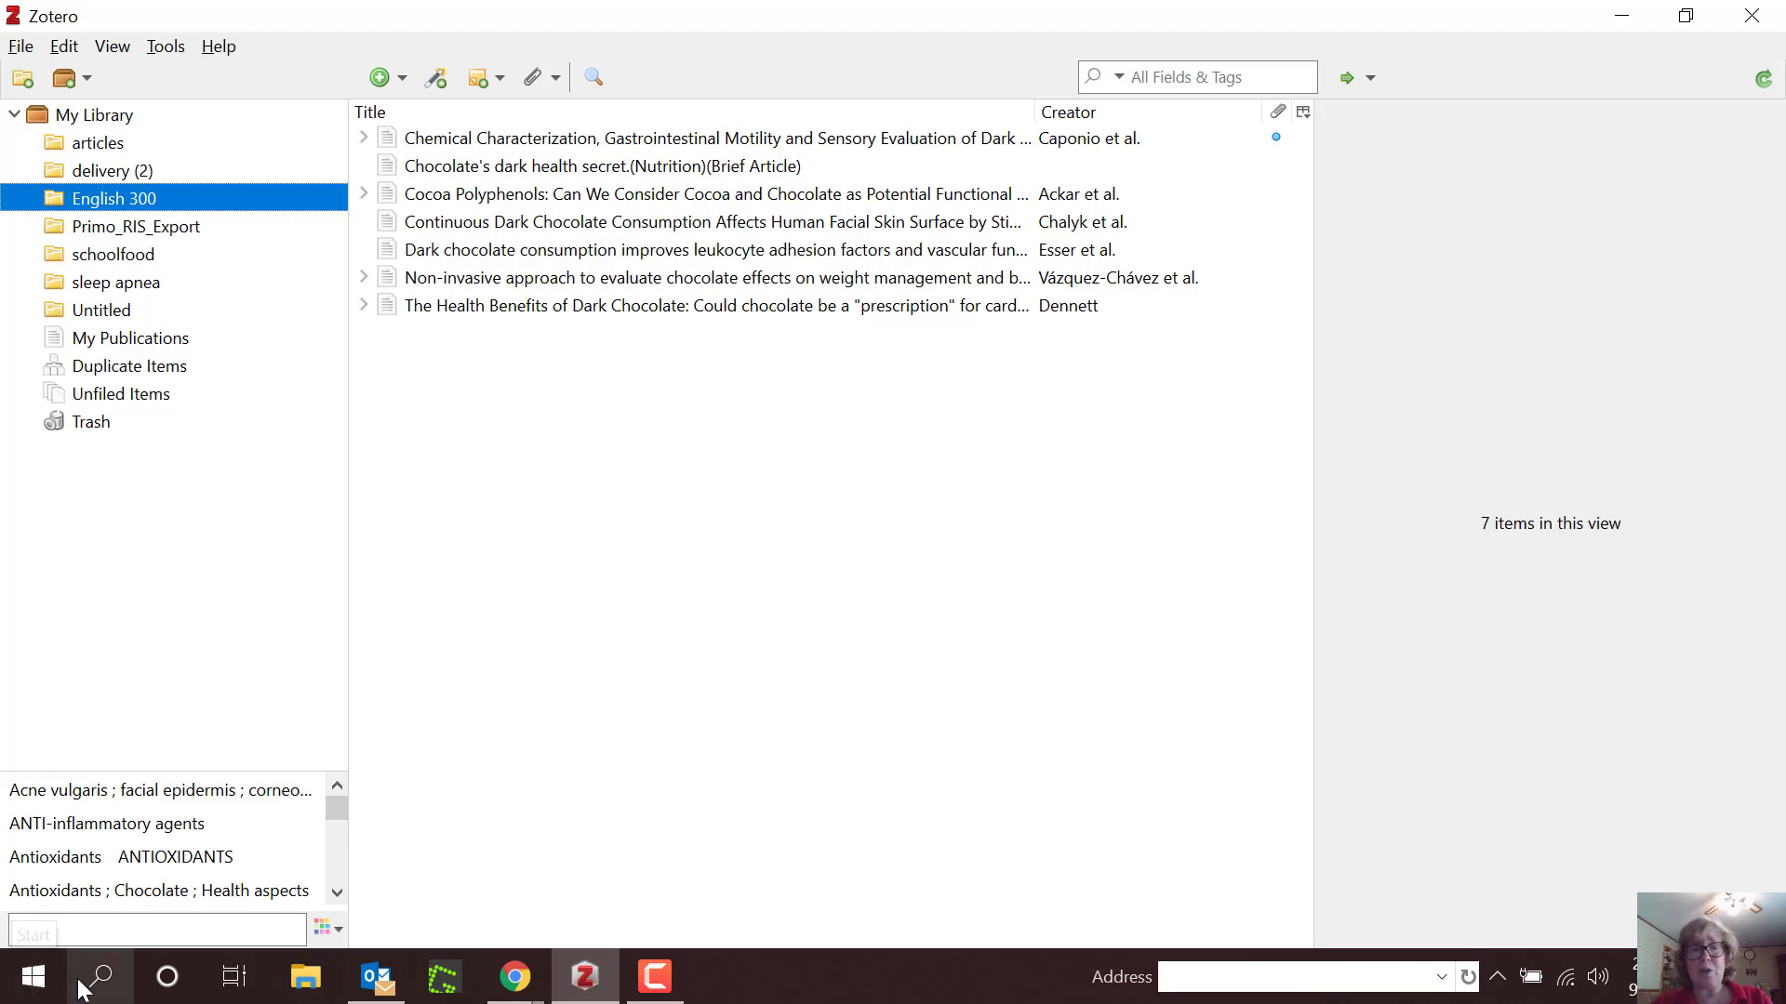
Step: Open Word with a blank document and paste the copied bibliography into it
{"action": "left_click", "coordinate": [37, 988]}
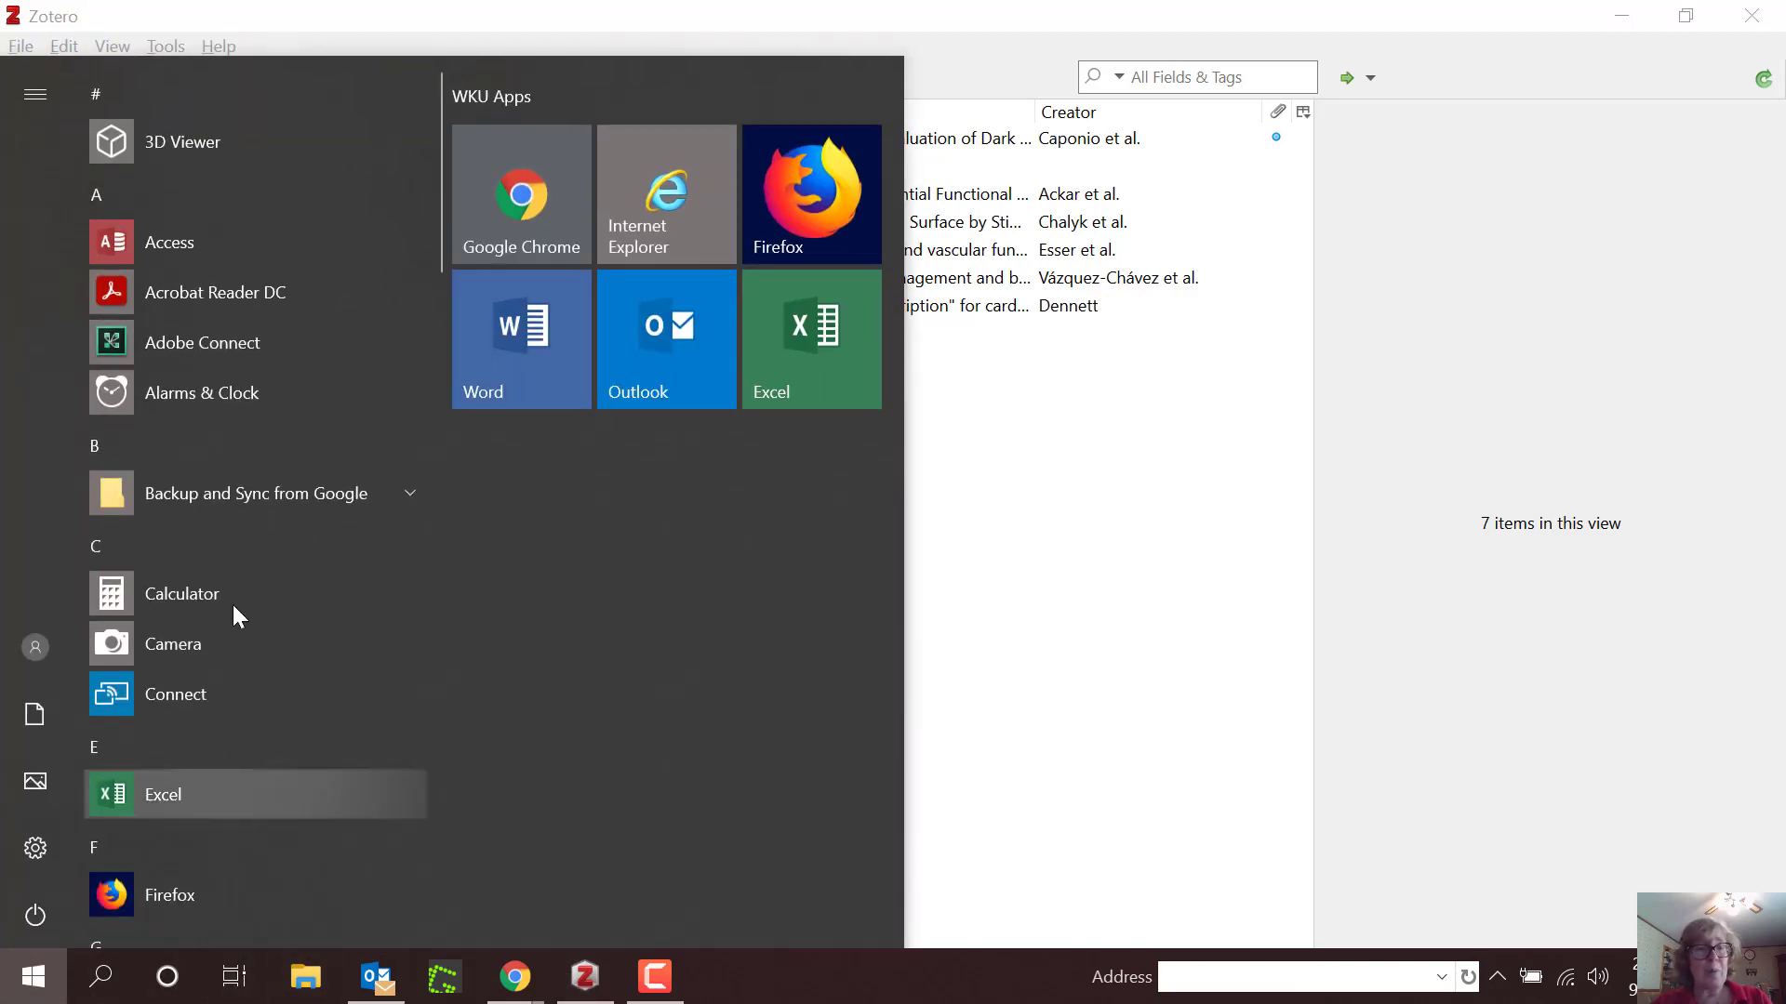
{"action": "scroll", "coordinate": [186, 623], "scroll_direction": "down", "scroll_amount": 5}
{"action": "scroll", "coordinate": [180, 617], "scroll_direction": "down", "scroll_amount": 3}
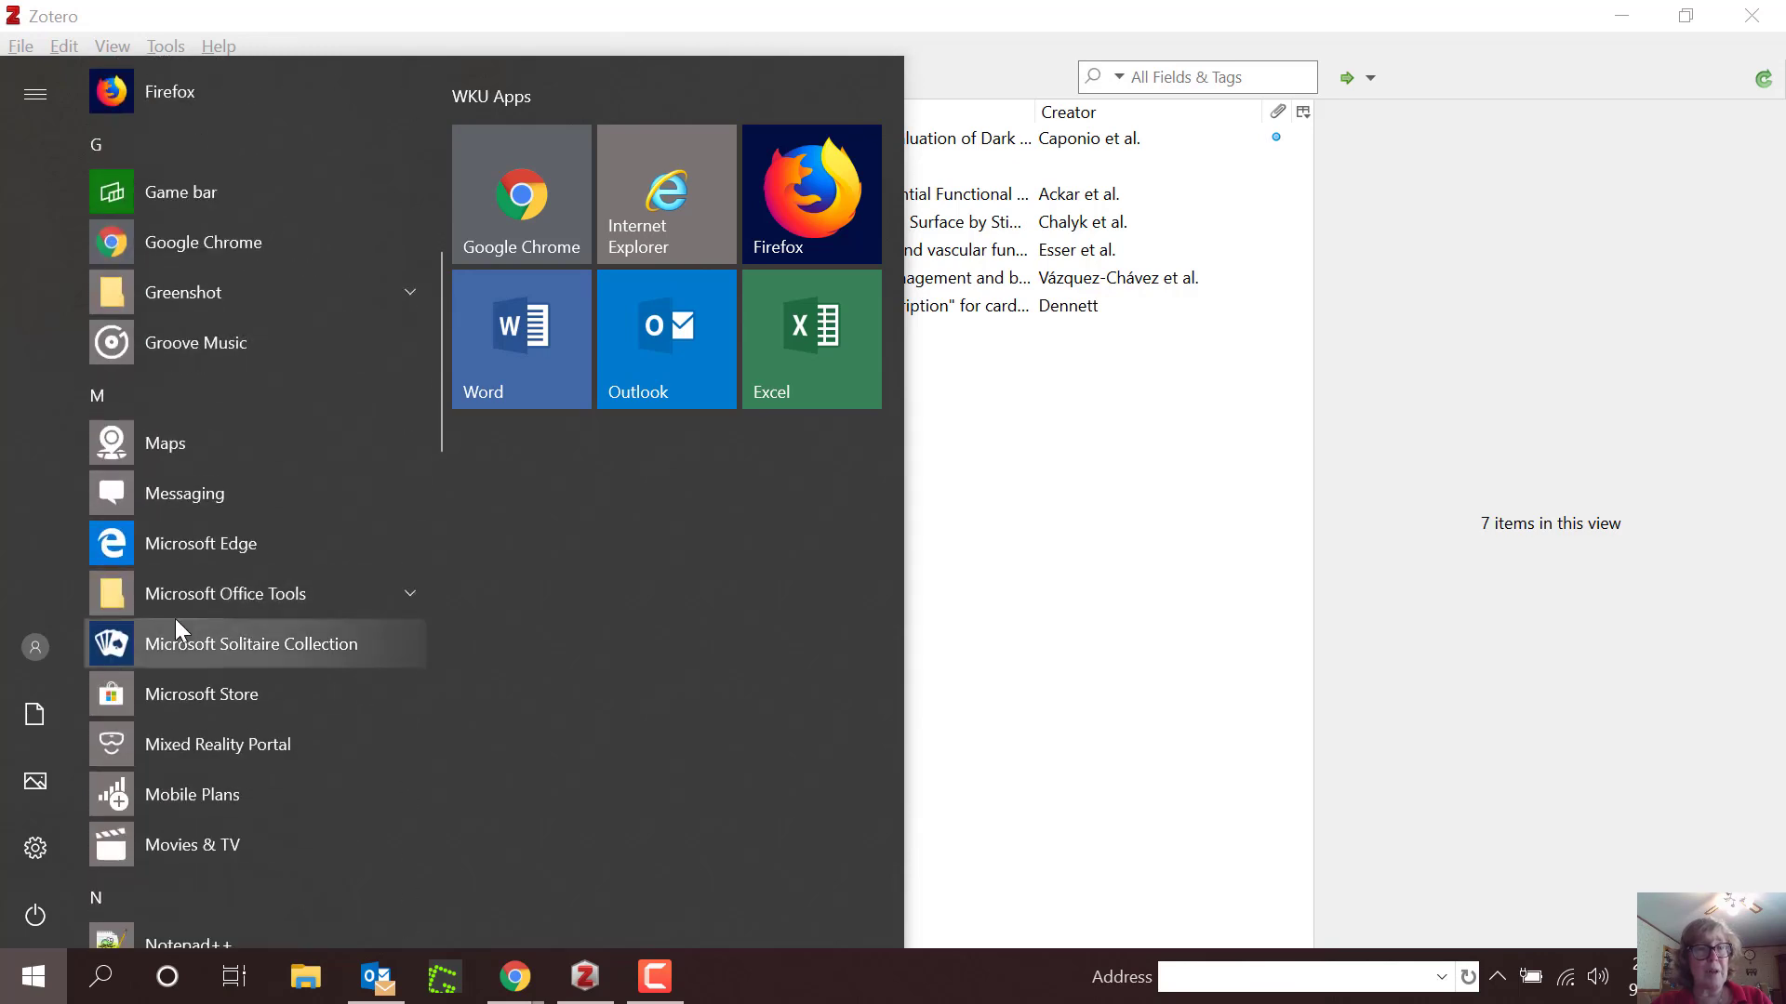
{"action": "scroll", "coordinate": [186, 633], "scroll_direction": "down", "scroll_amount": 6}
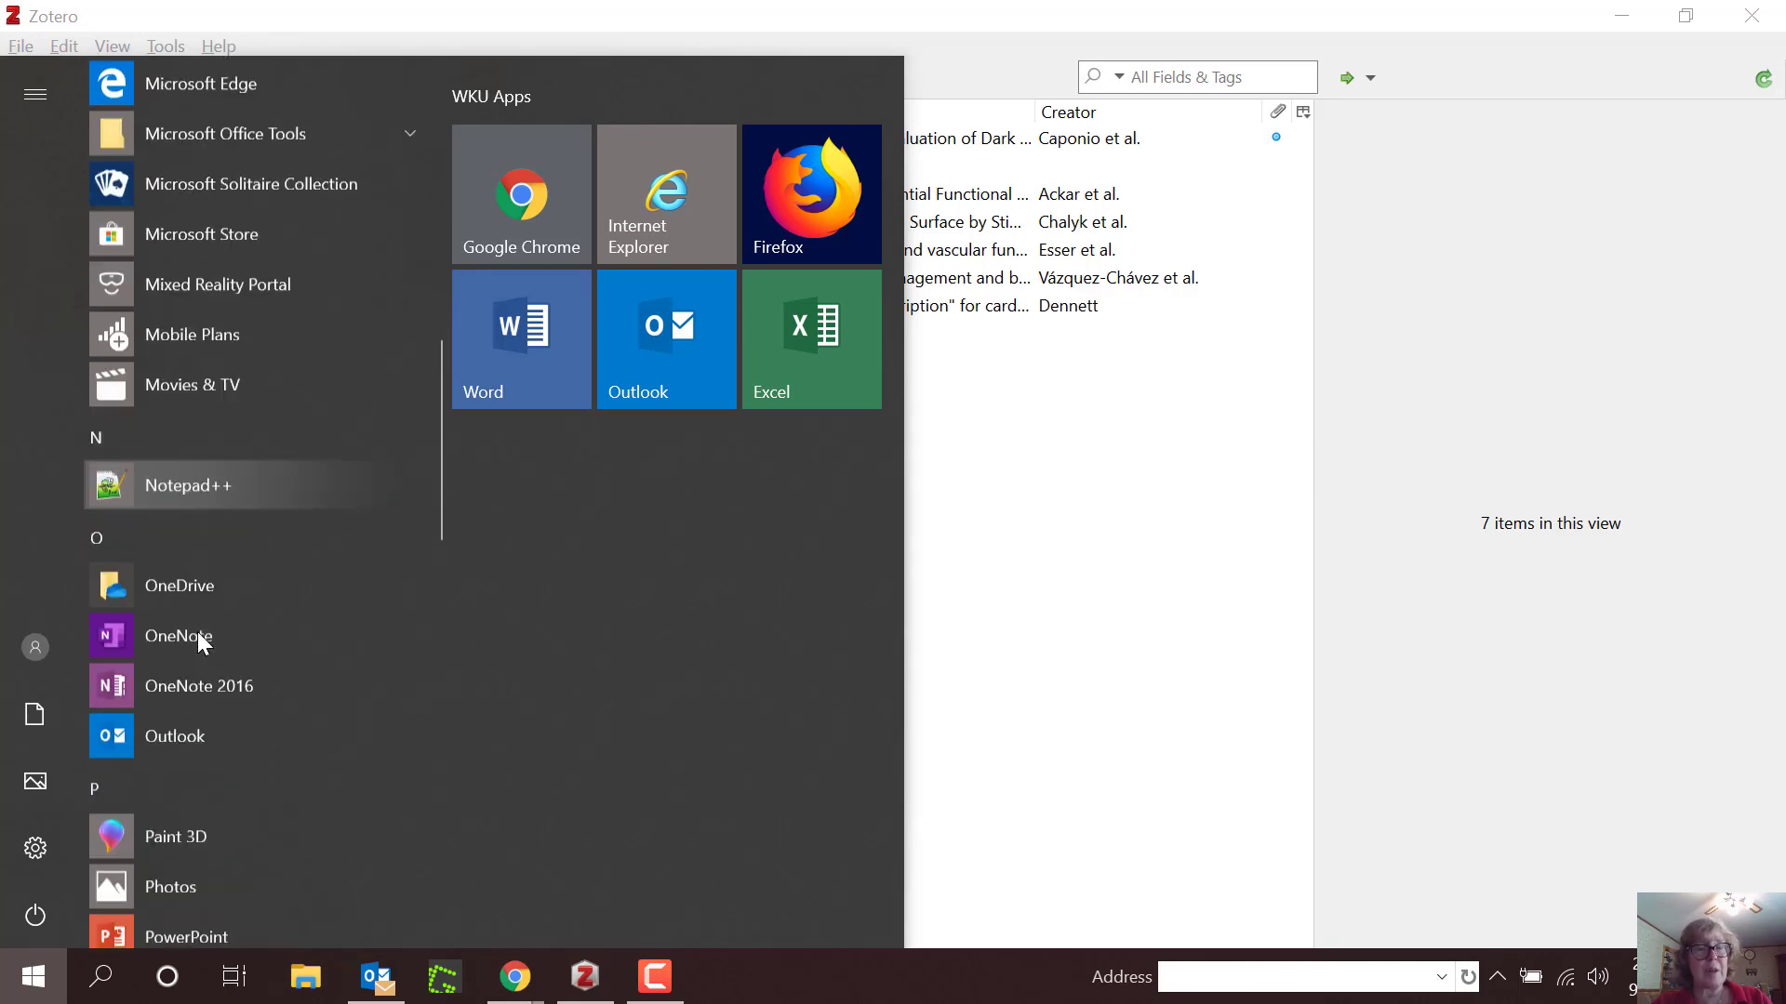
{"action": "scroll", "coordinate": [198, 633], "scroll_direction": "down", "scroll_amount": 6}
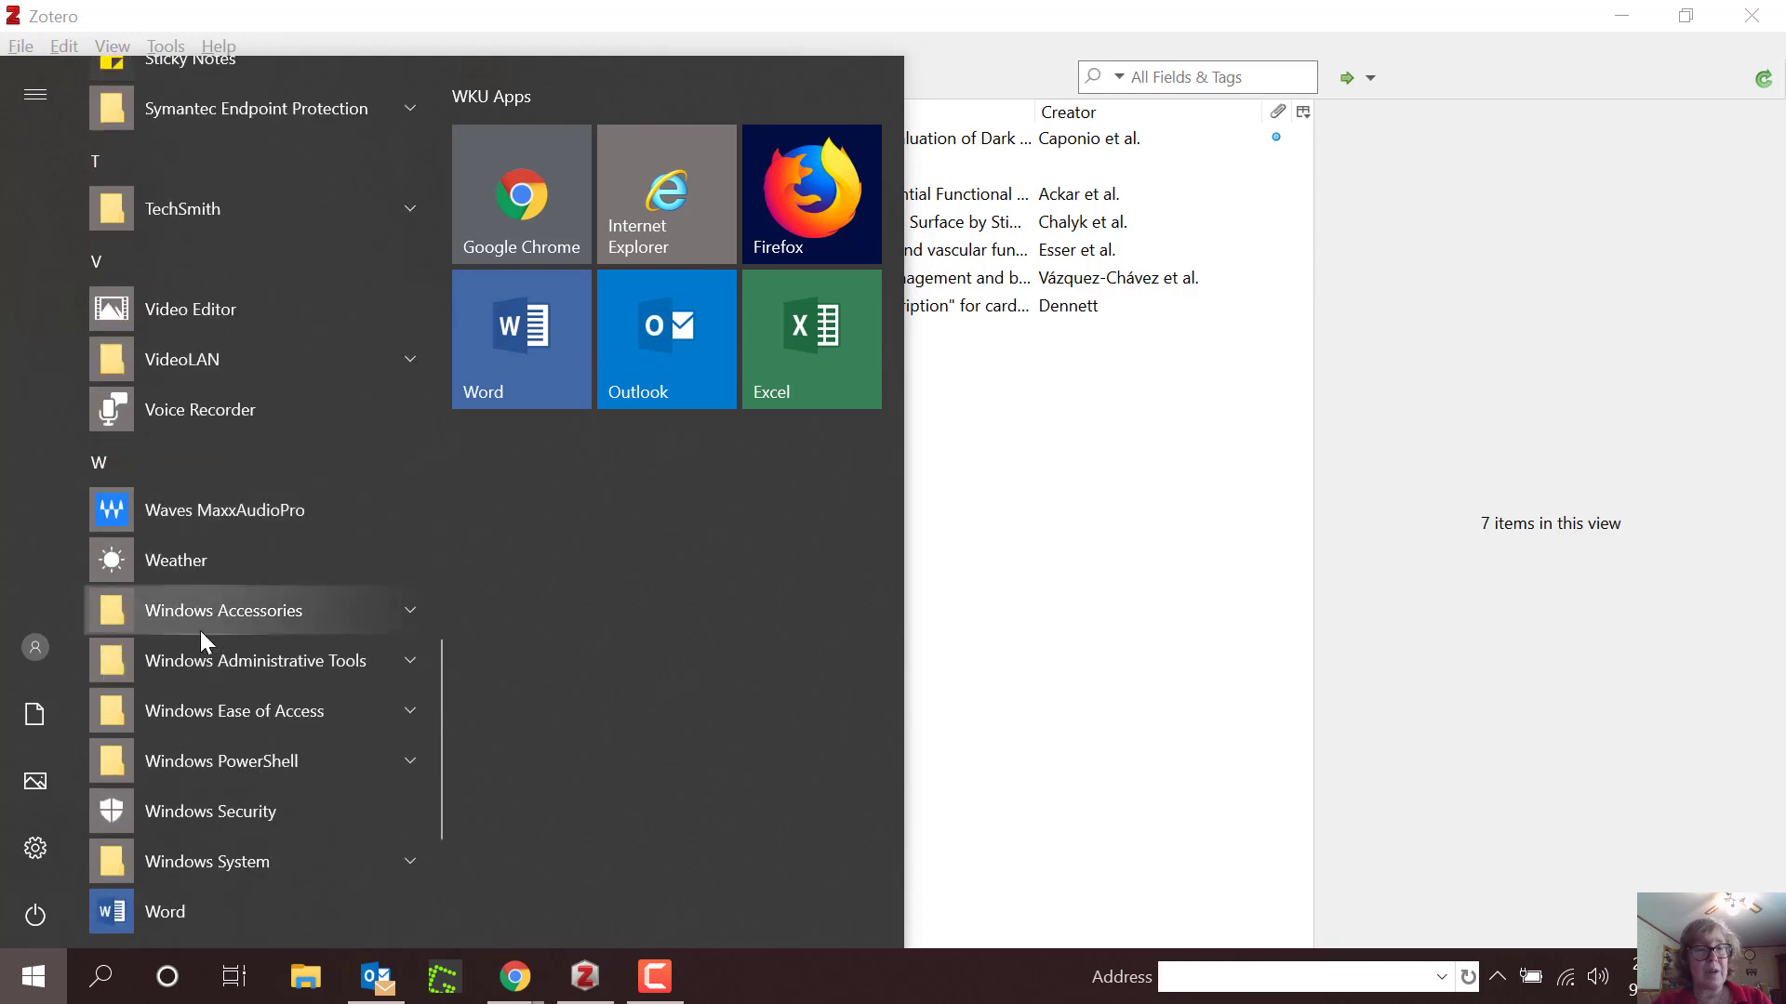
{"action": "scroll", "coordinate": [199, 630], "scroll_direction": "down", "scroll_amount": 1}
{"action": "left_click", "coordinate": [195, 641]}
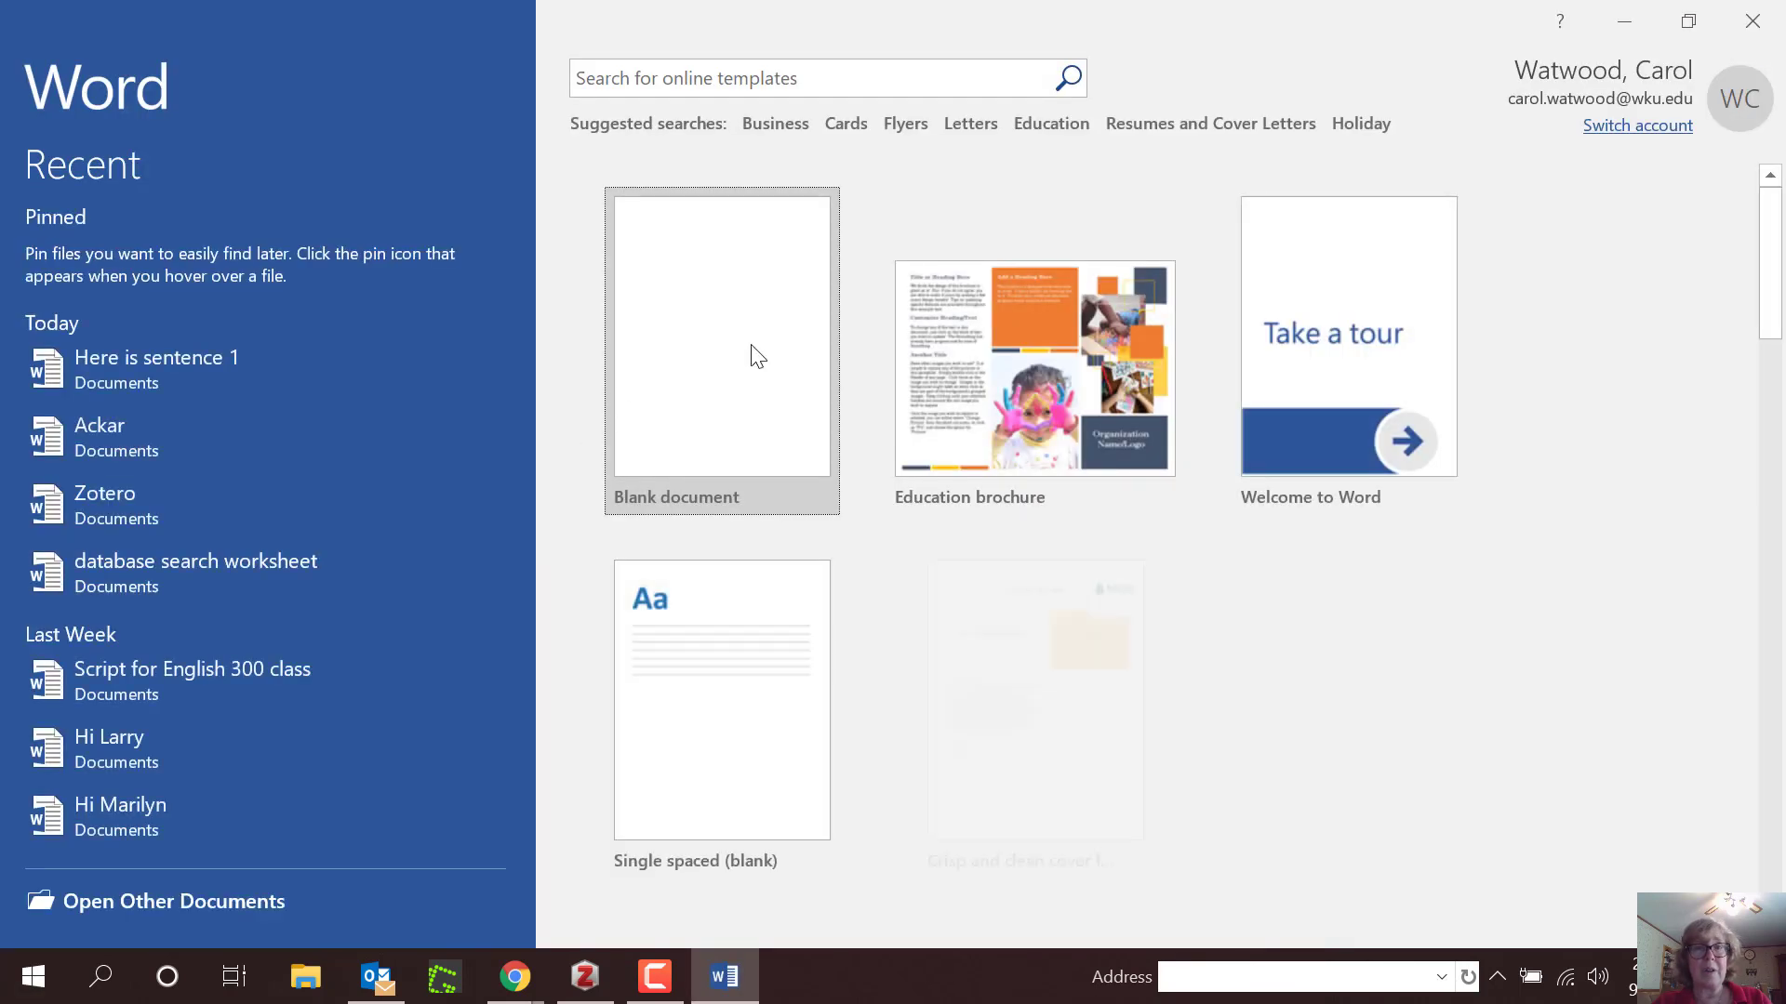
{"action": "left_click", "coordinate": [747, 332]}
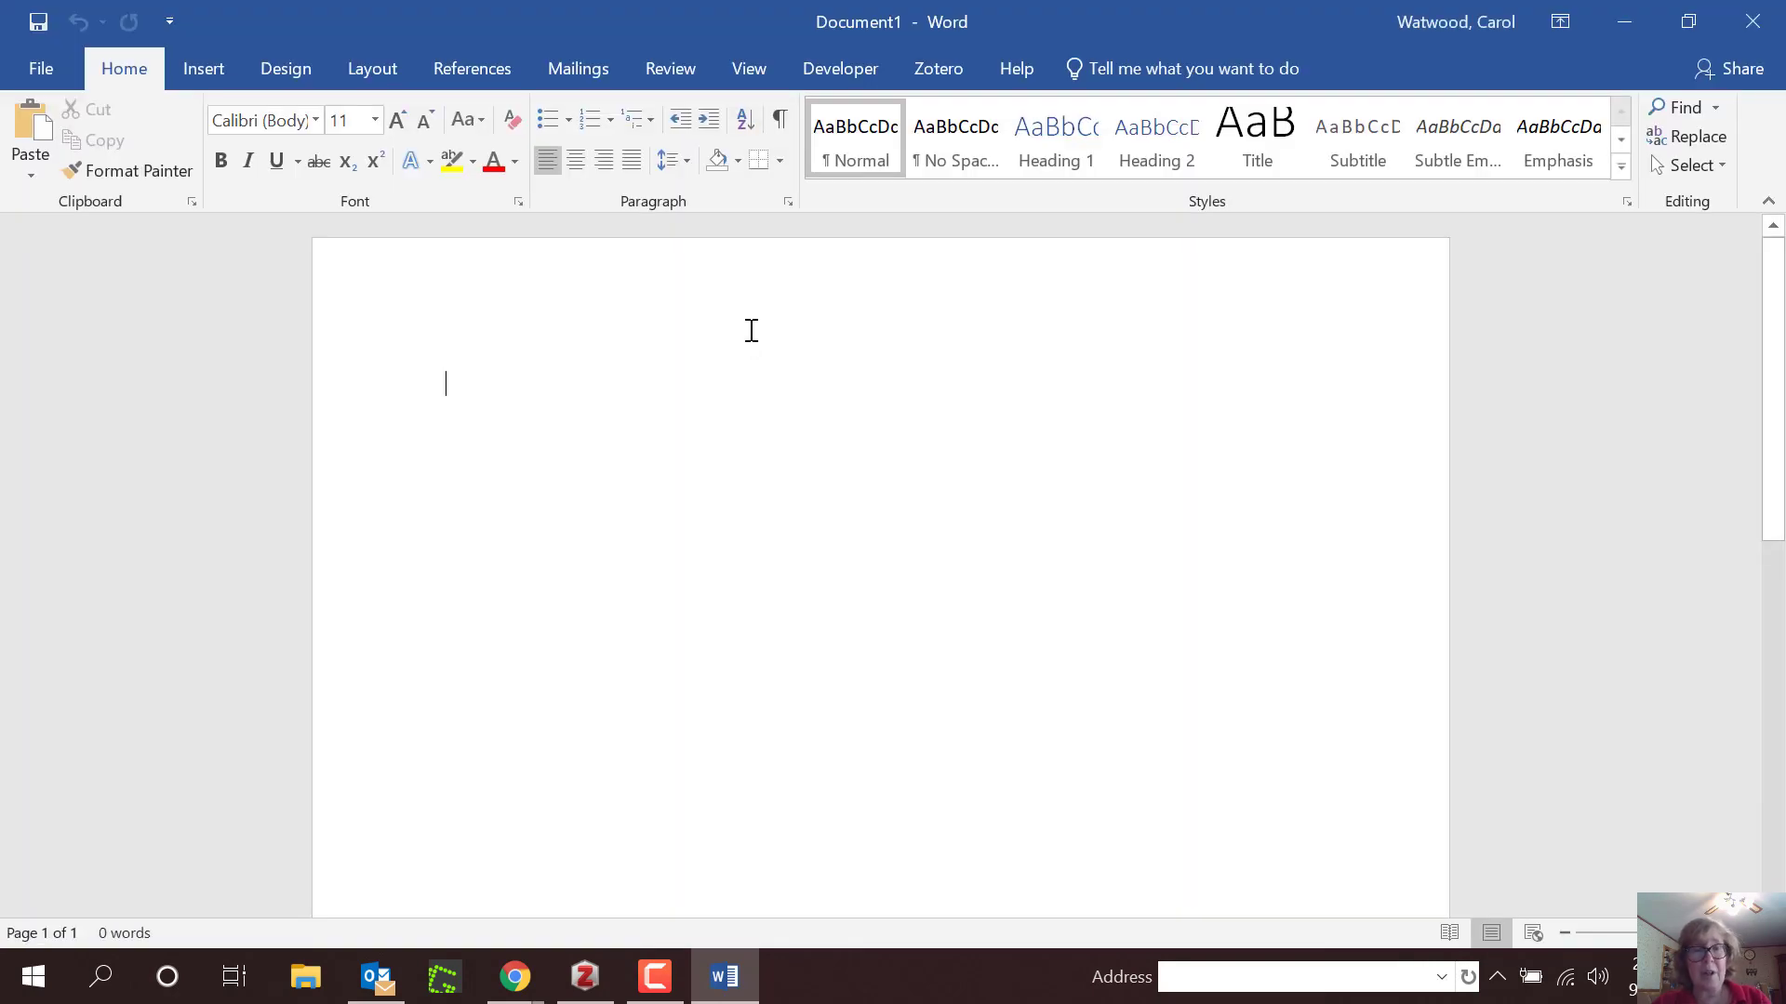
{"action": "key", "text": "ctrl+v"}
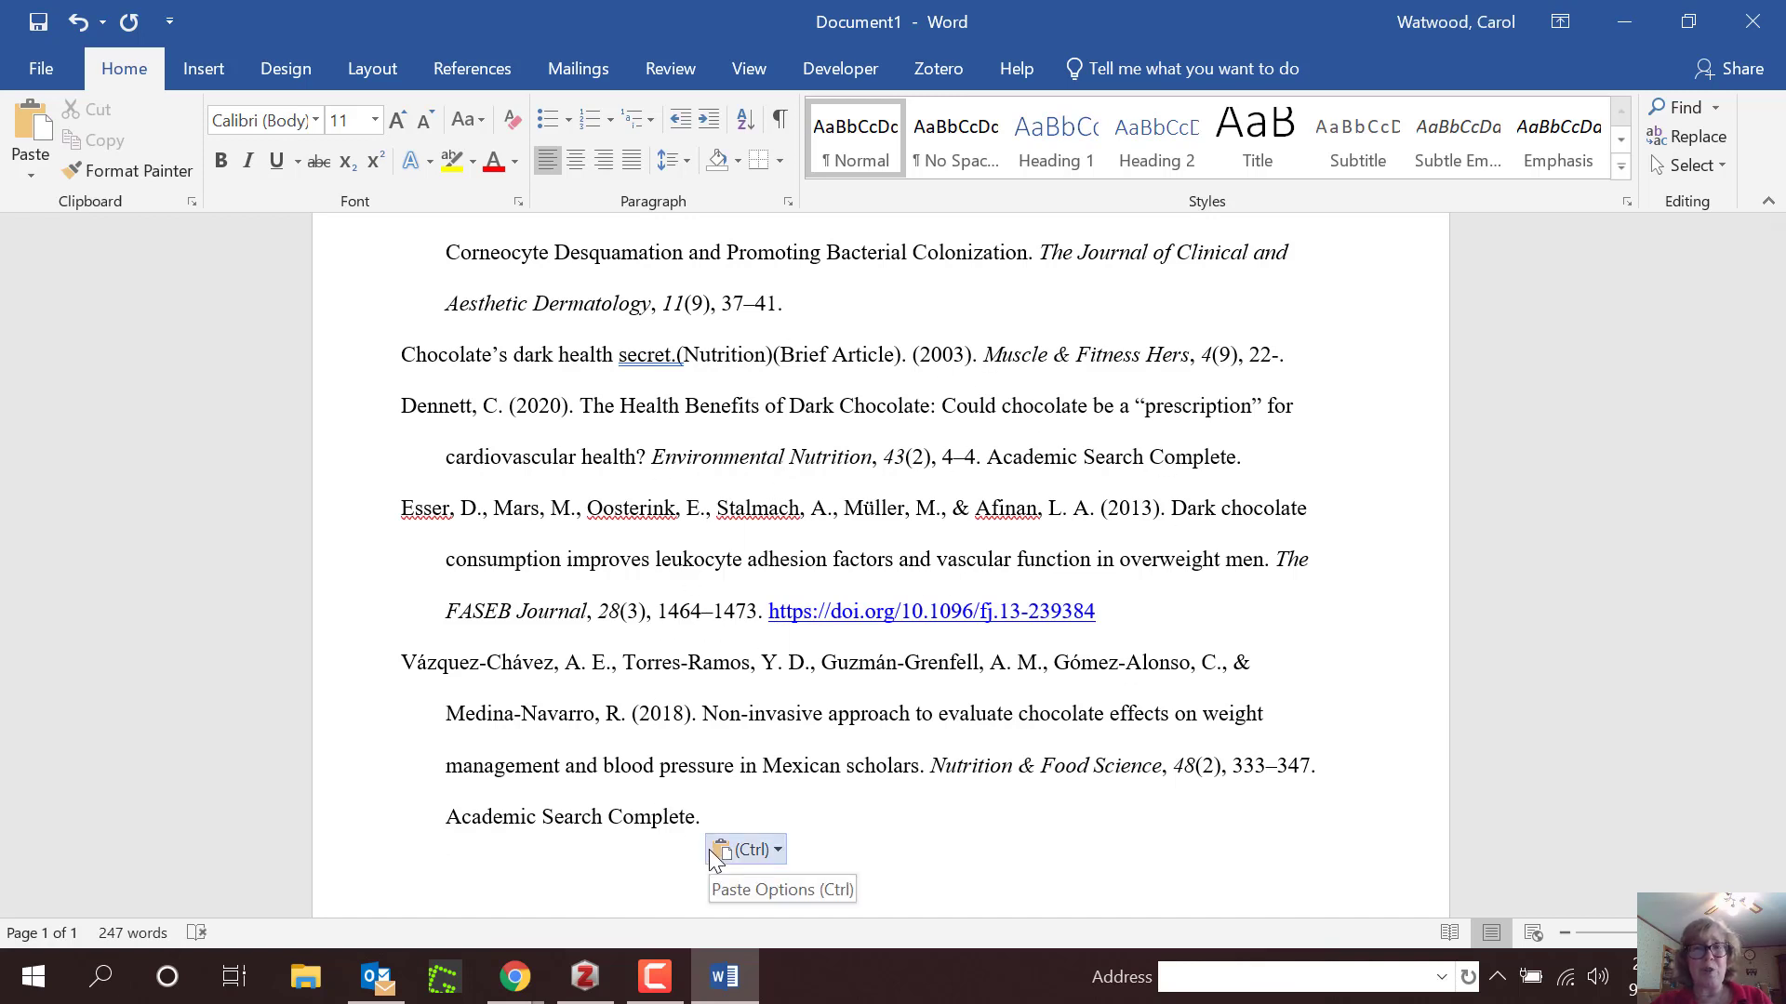
Step: Save the bibliography as the Word document Ackar1 in the Documents folder
{"action": "left_click", "coordinate": [39, 67]}
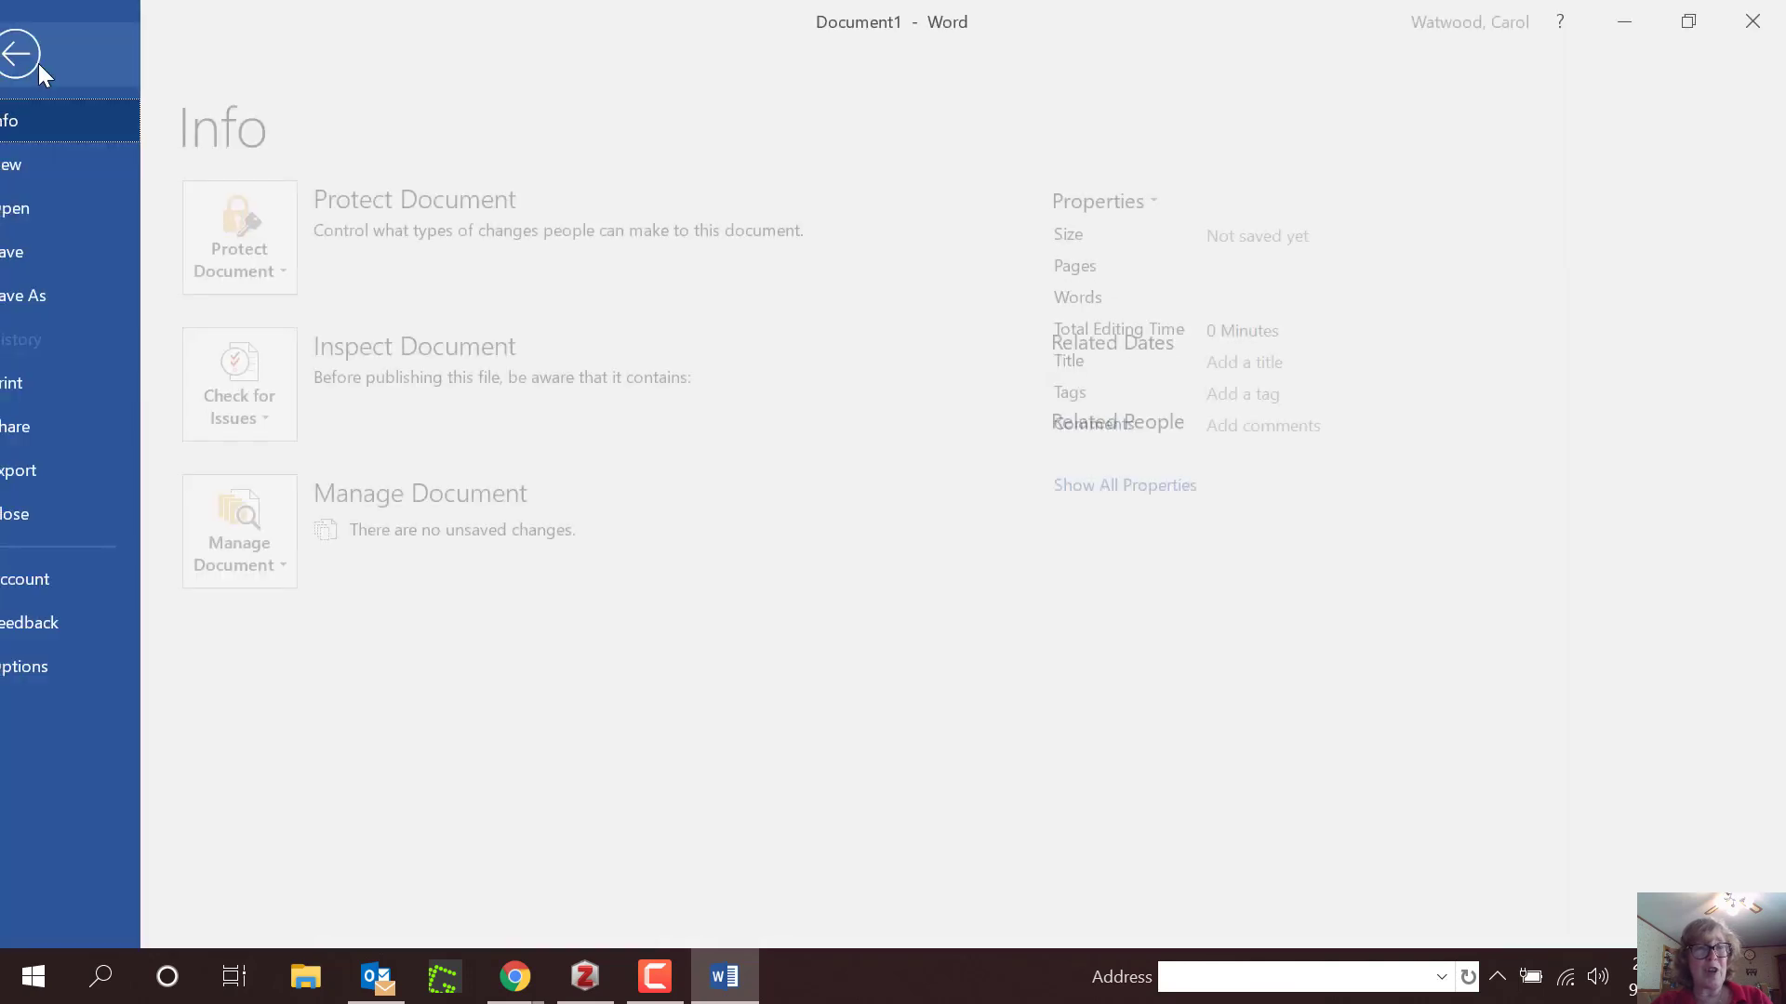
{"action": "left_click", "coordinate": [39, 295]}
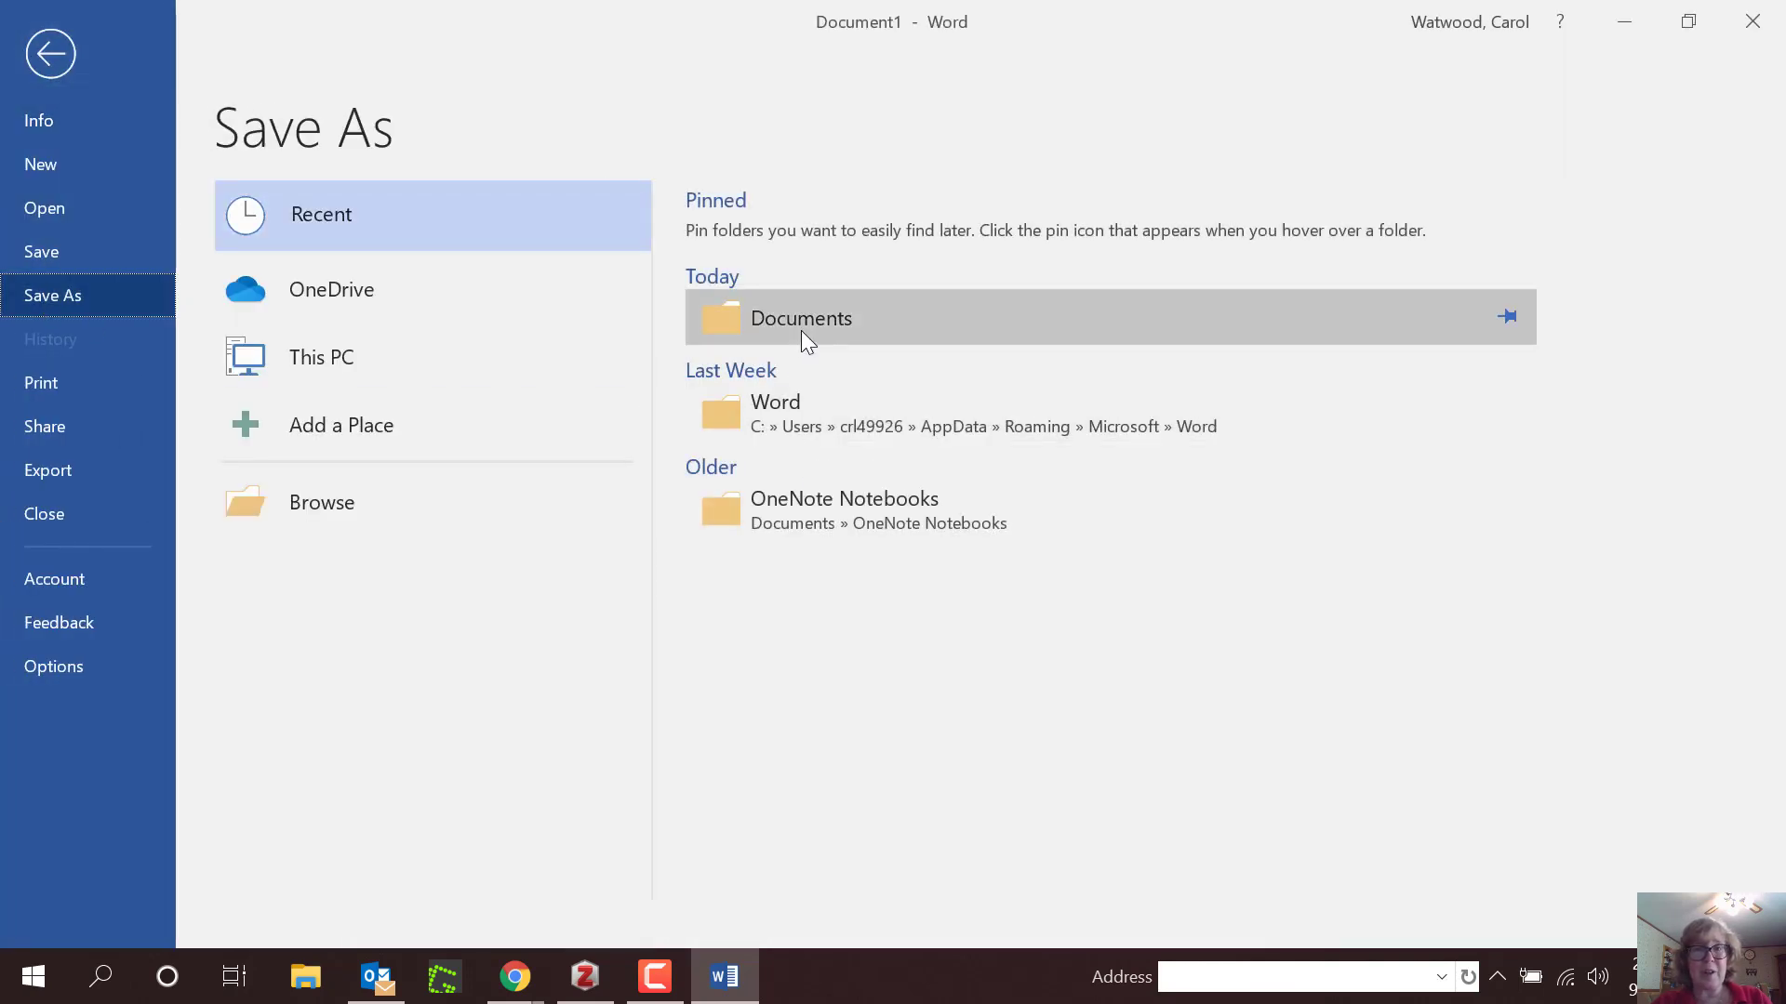
{"action": "left_click", "coordinate": [800, 331]}
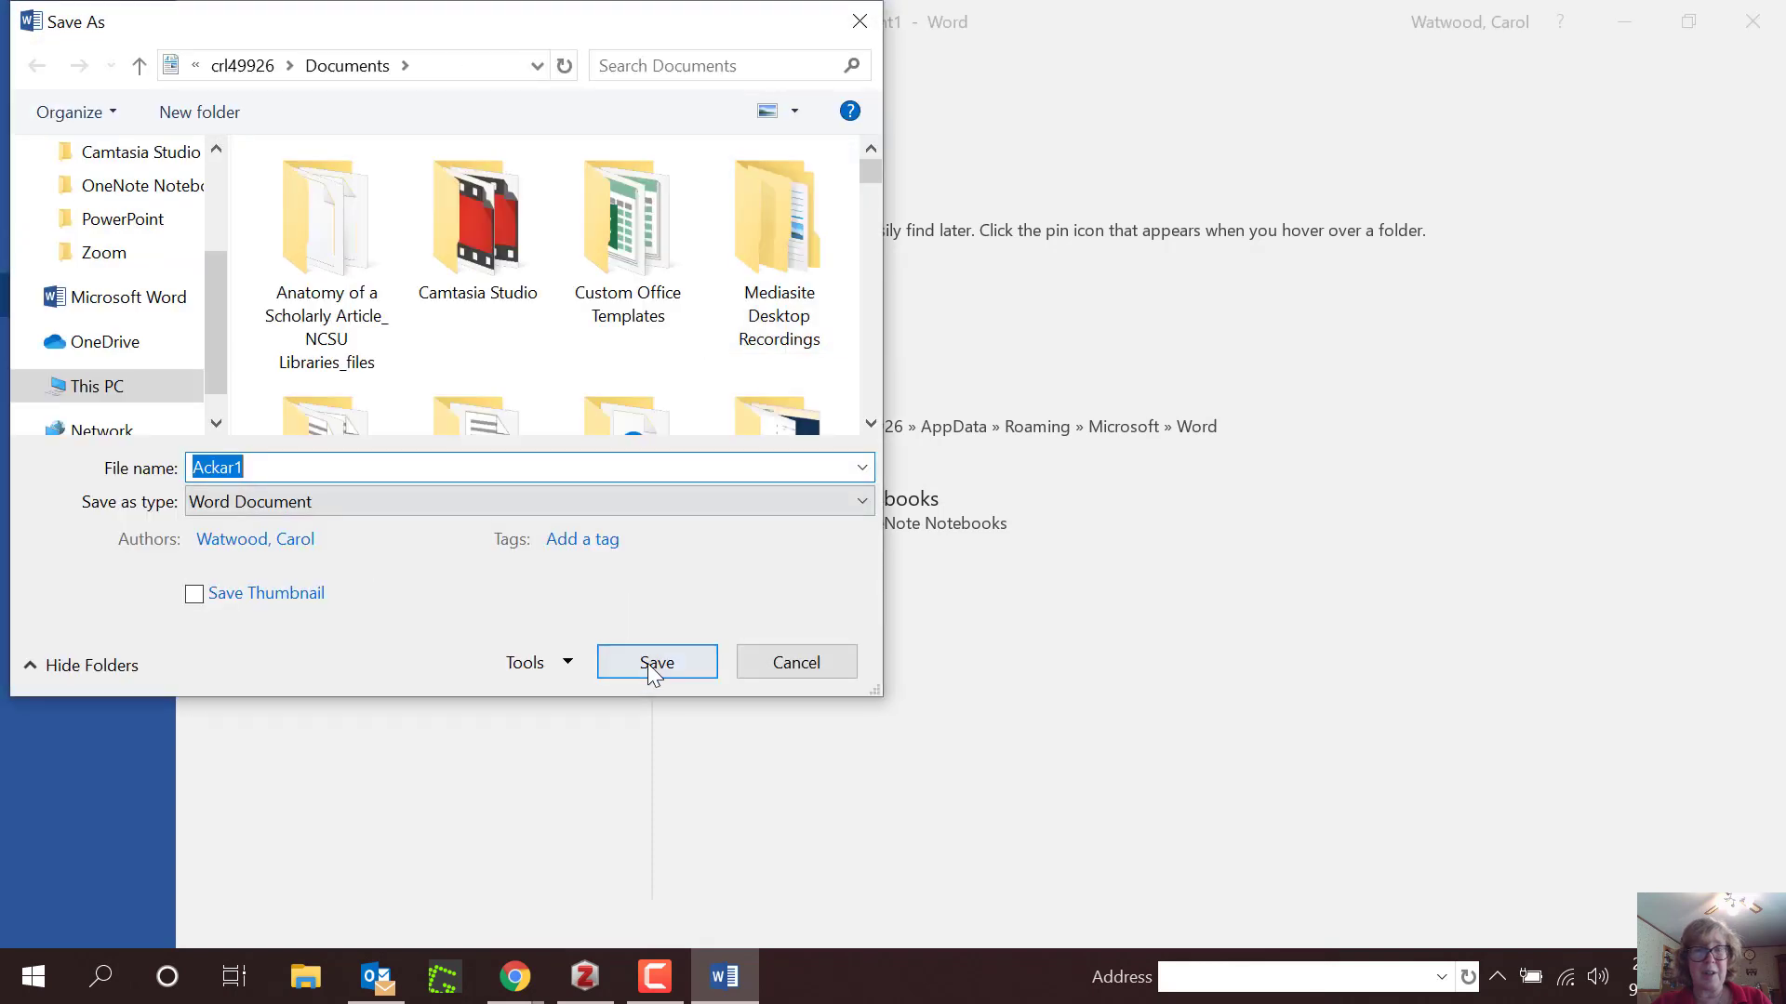
{"action": "left_click", "coordinate": [655, 662]}
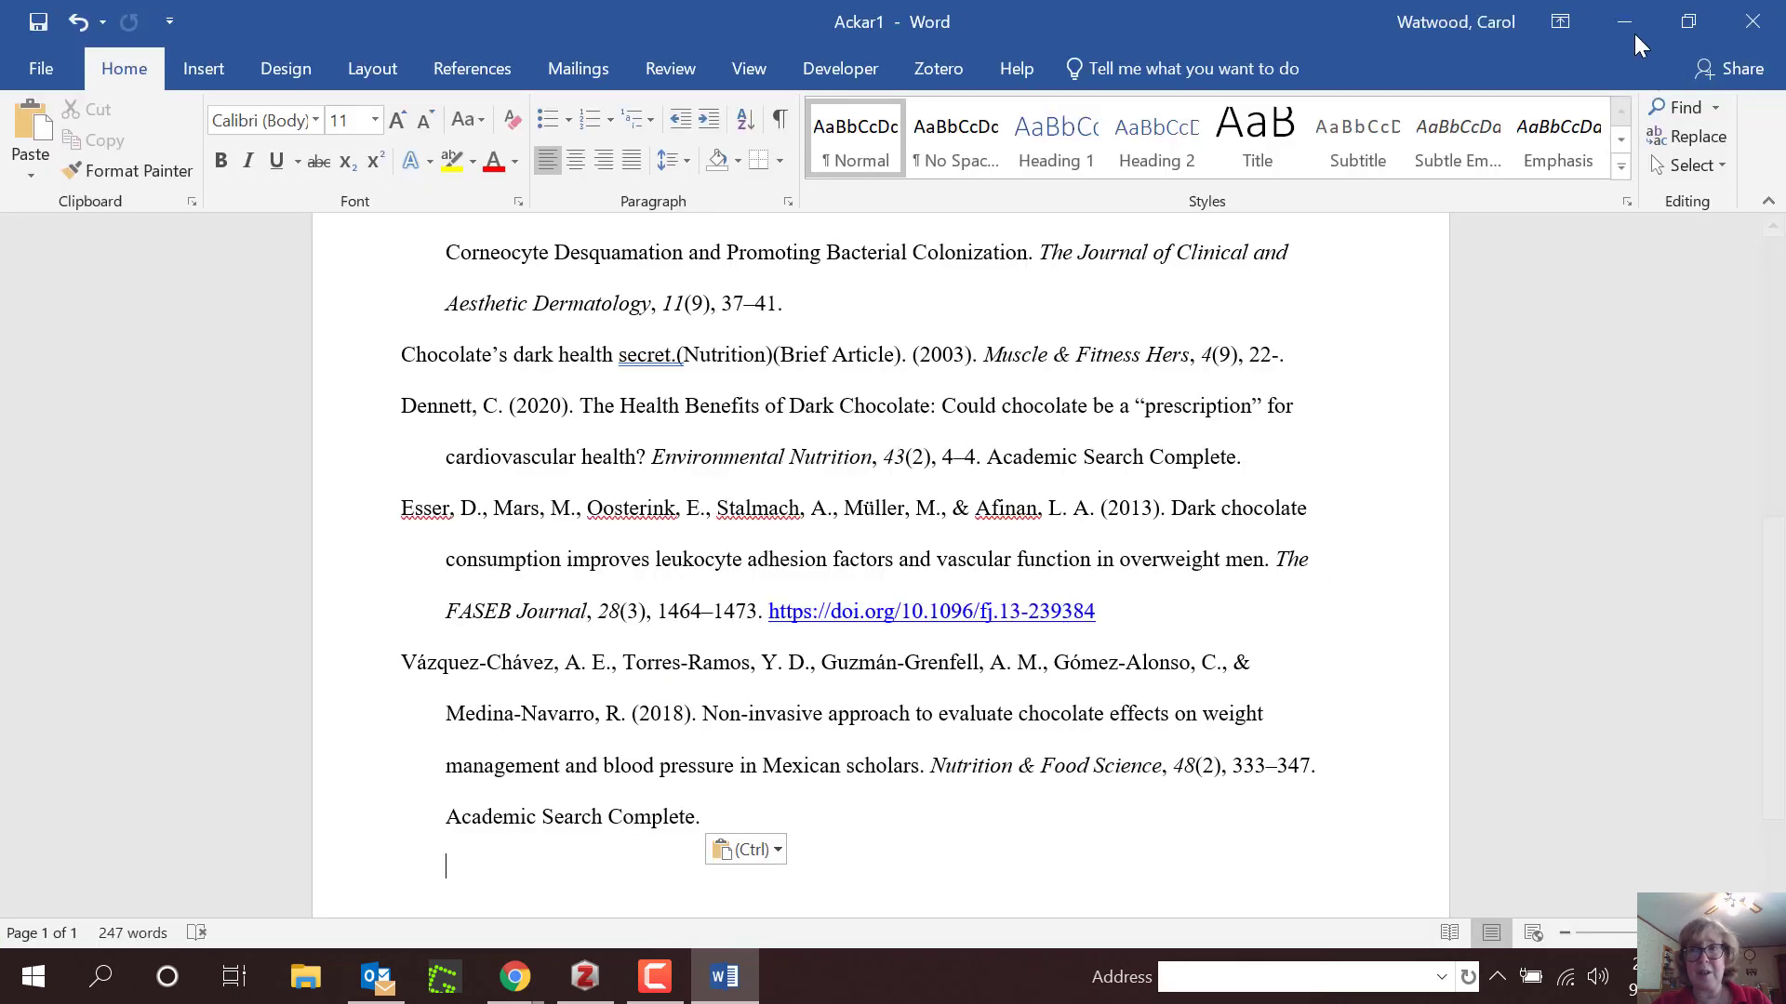
Step: Create another blank Word document for trying out Zotero's in-text citations
{"action": "left_click", "coordinate": [1624, 24]}
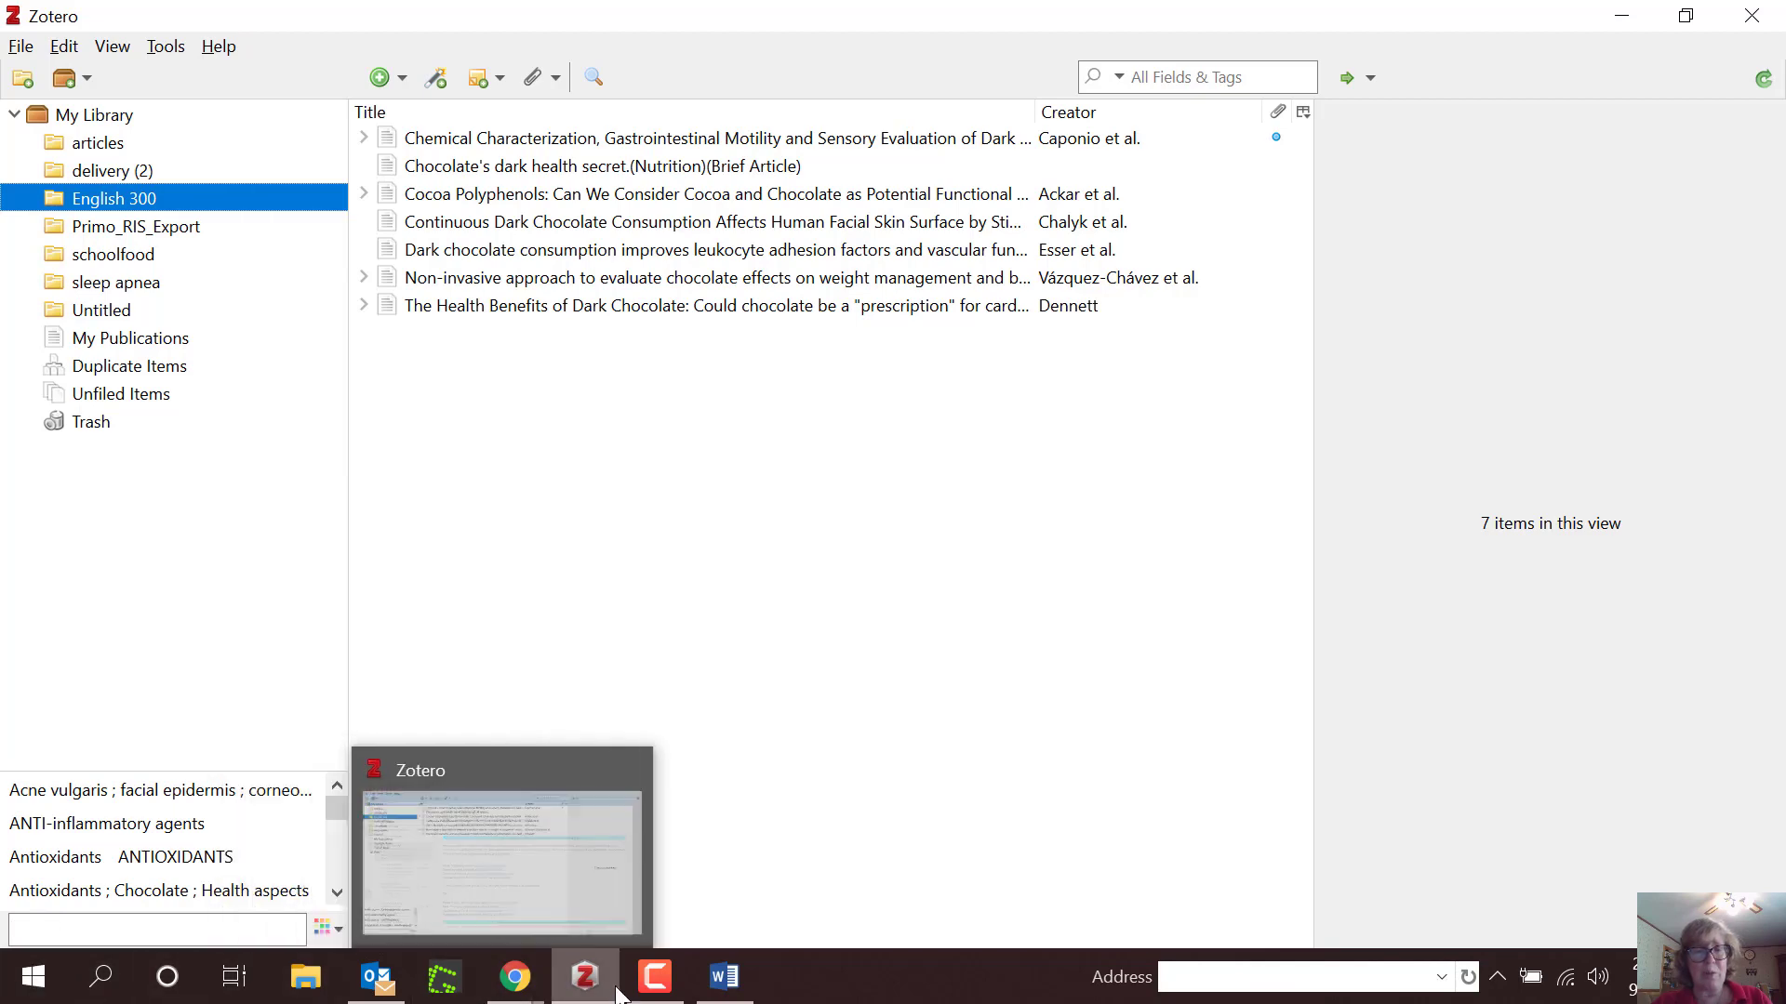
{"action": "left_click", "coordinate": [731, 979]}
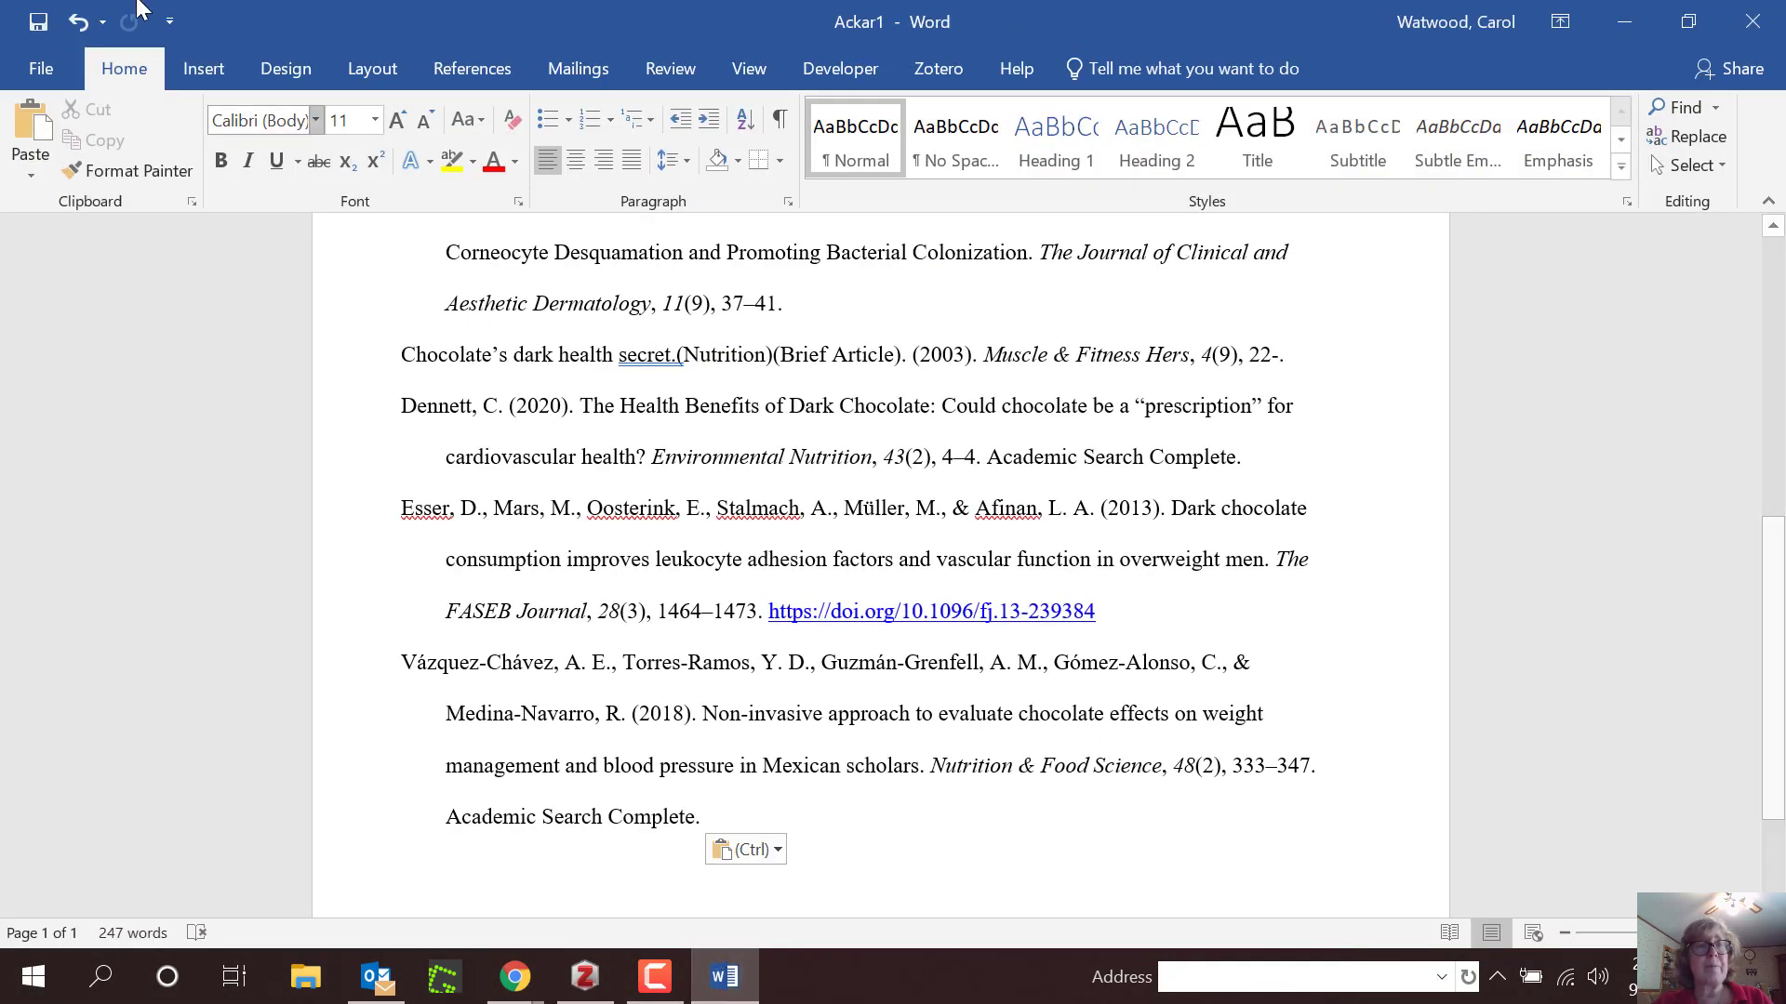
{"action": "left_click", "coordinate": [940, 72]}
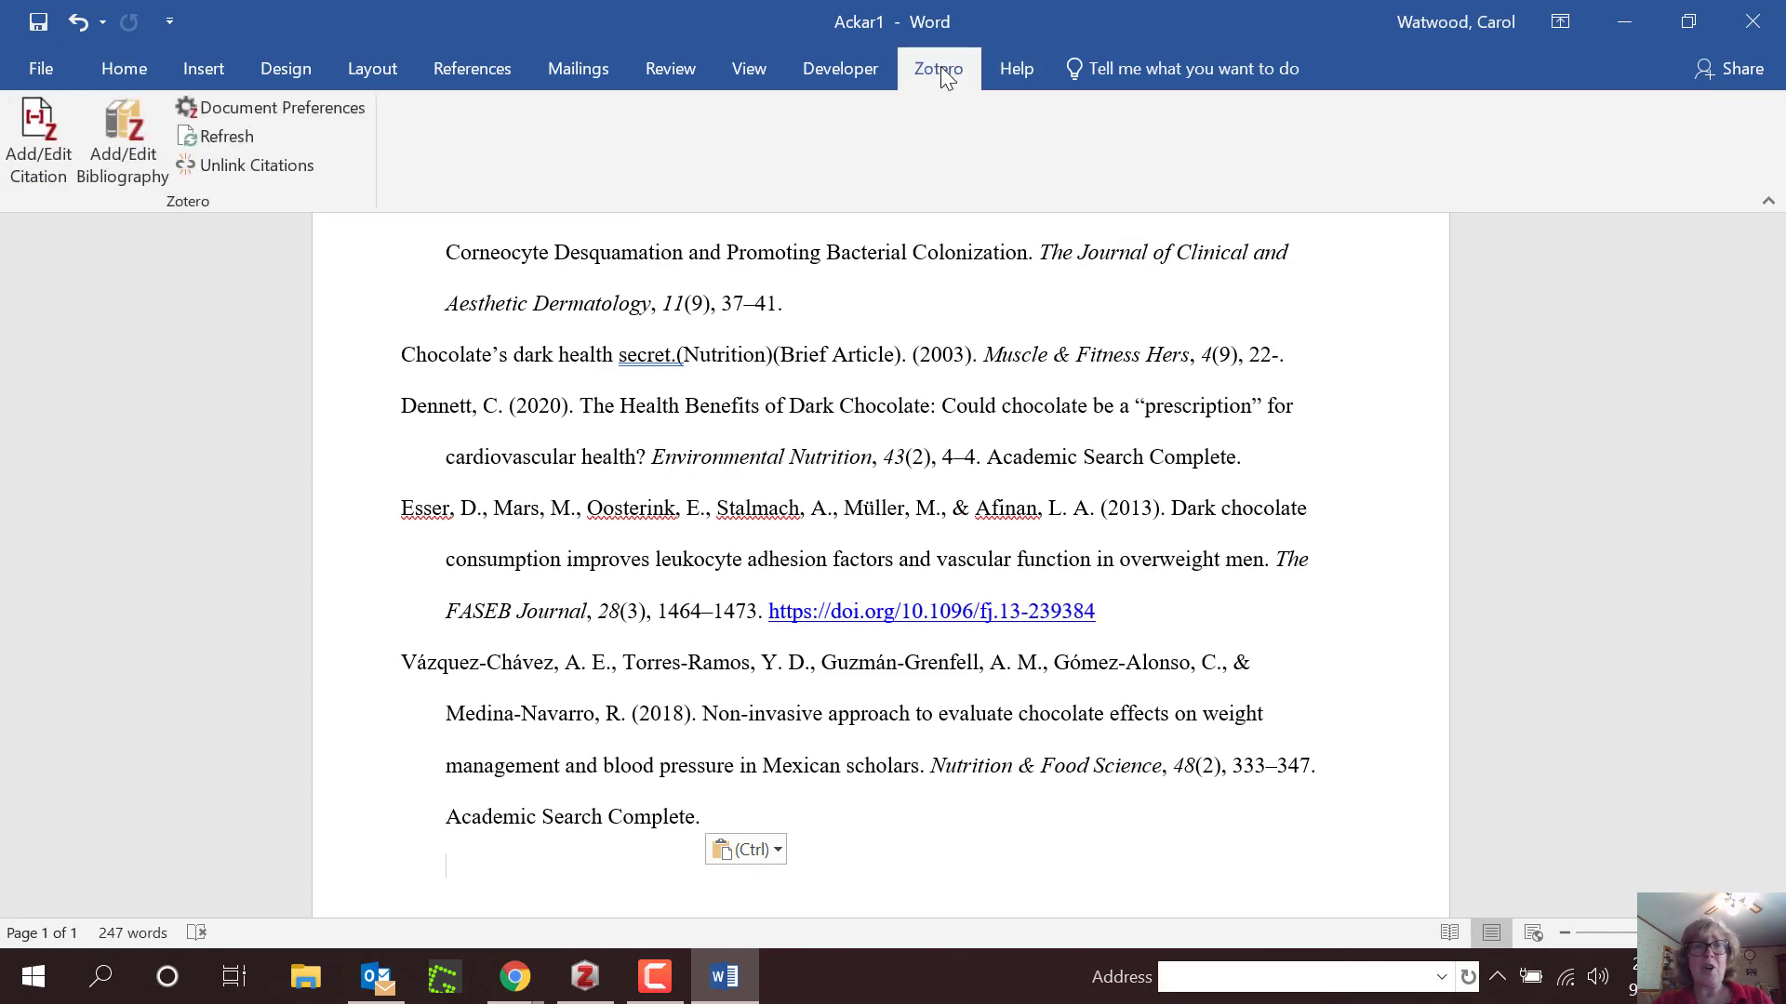
{"action": "left_click", "coordinate": [43, 69]}
{"action": "left_click", "coordinate": [39, 166]}
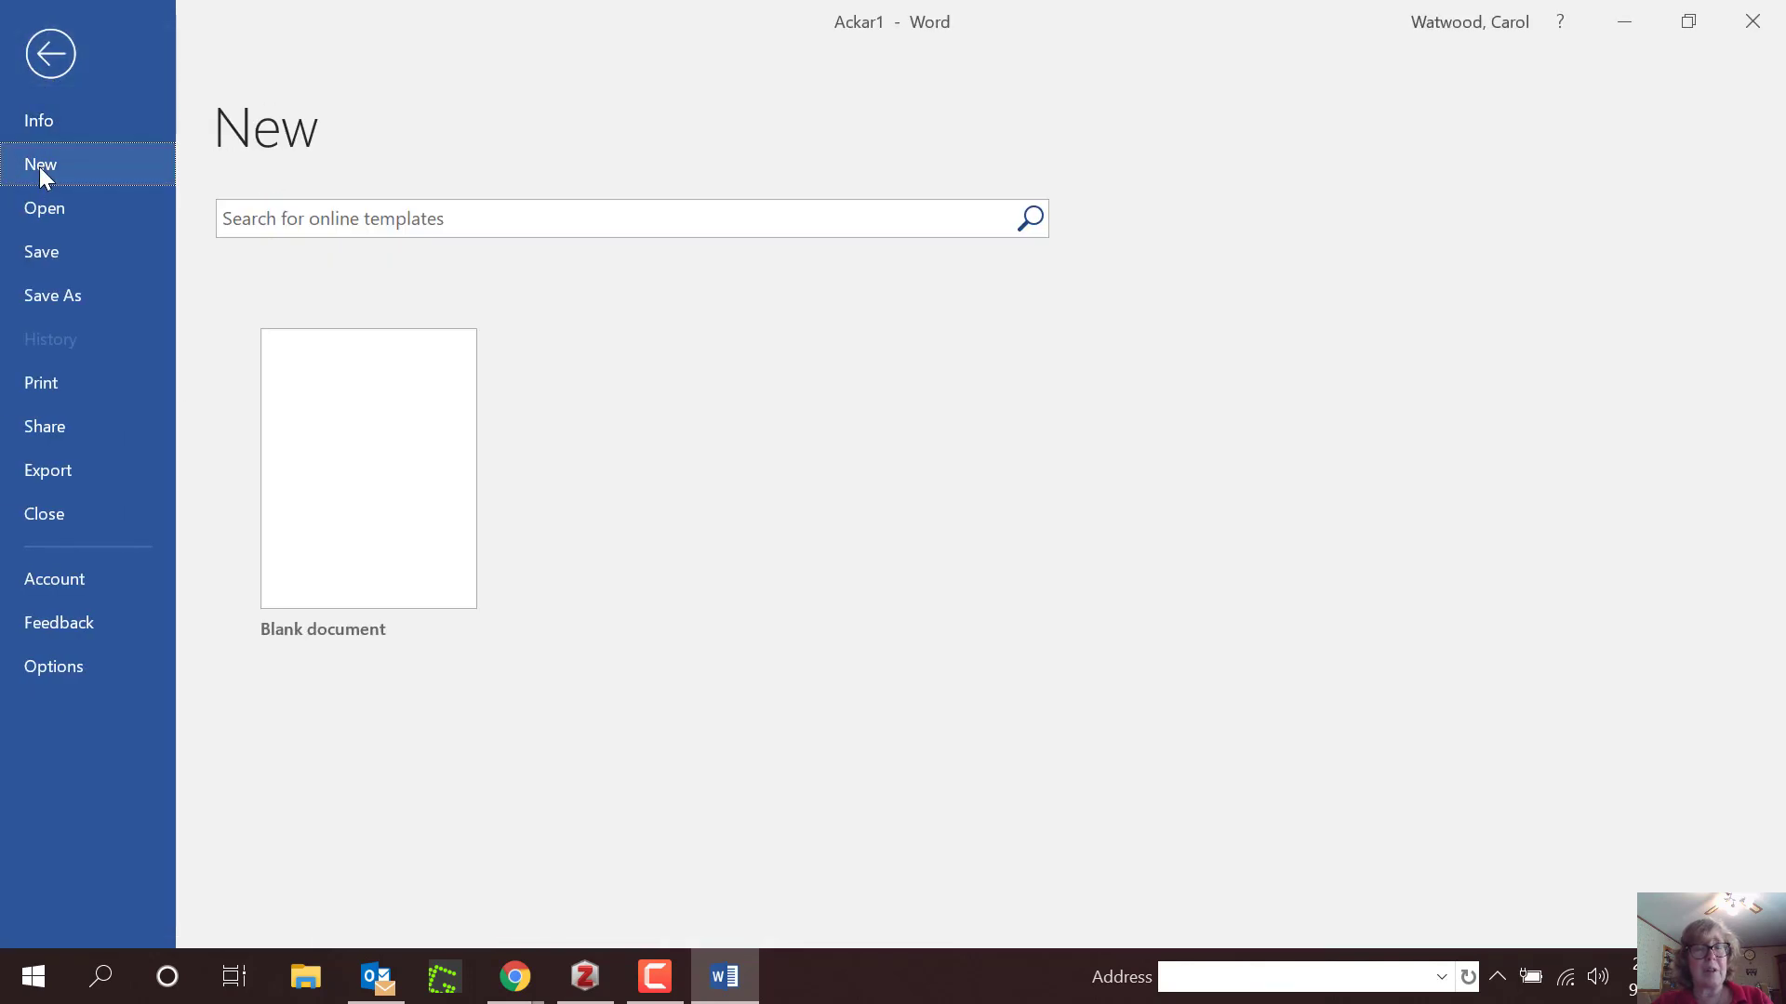
{"action": "left_click", "coordinate": [420, 439]}
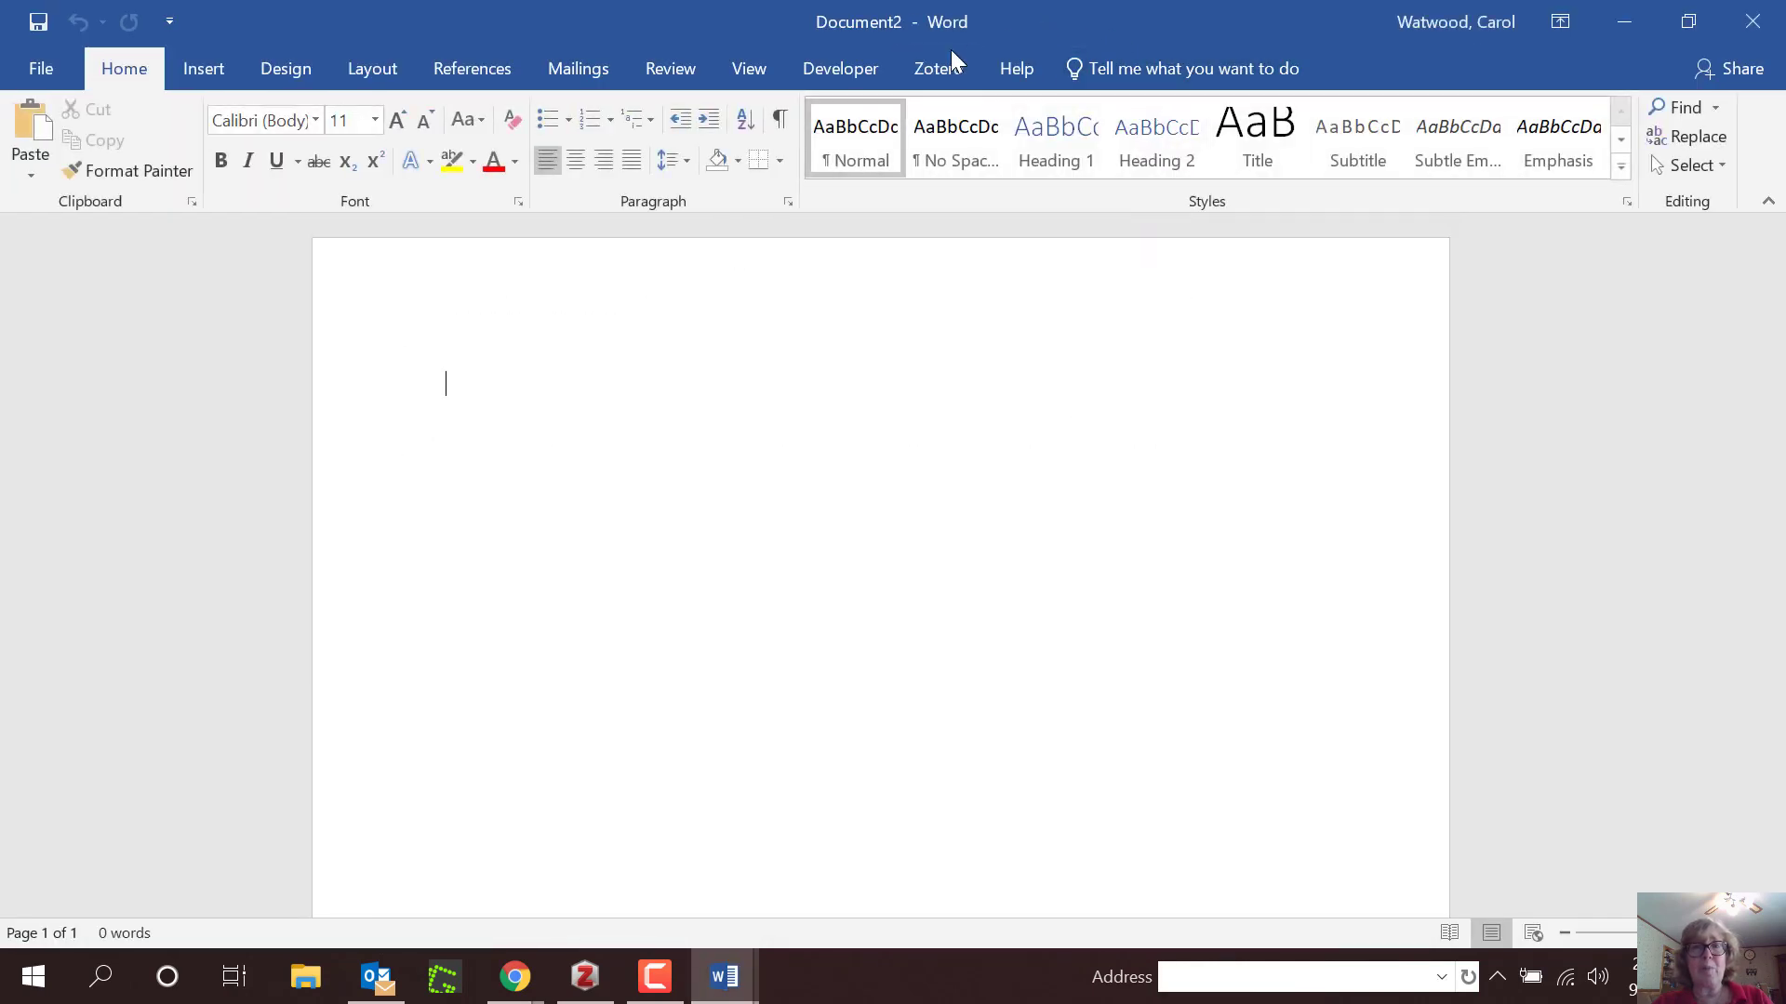
Step: Accept American Psychological Association (APA) 7th edition as the document's Zotero citation style, with citations stored as fields
{"action": "left_click", "coordinate": [941, 74]}
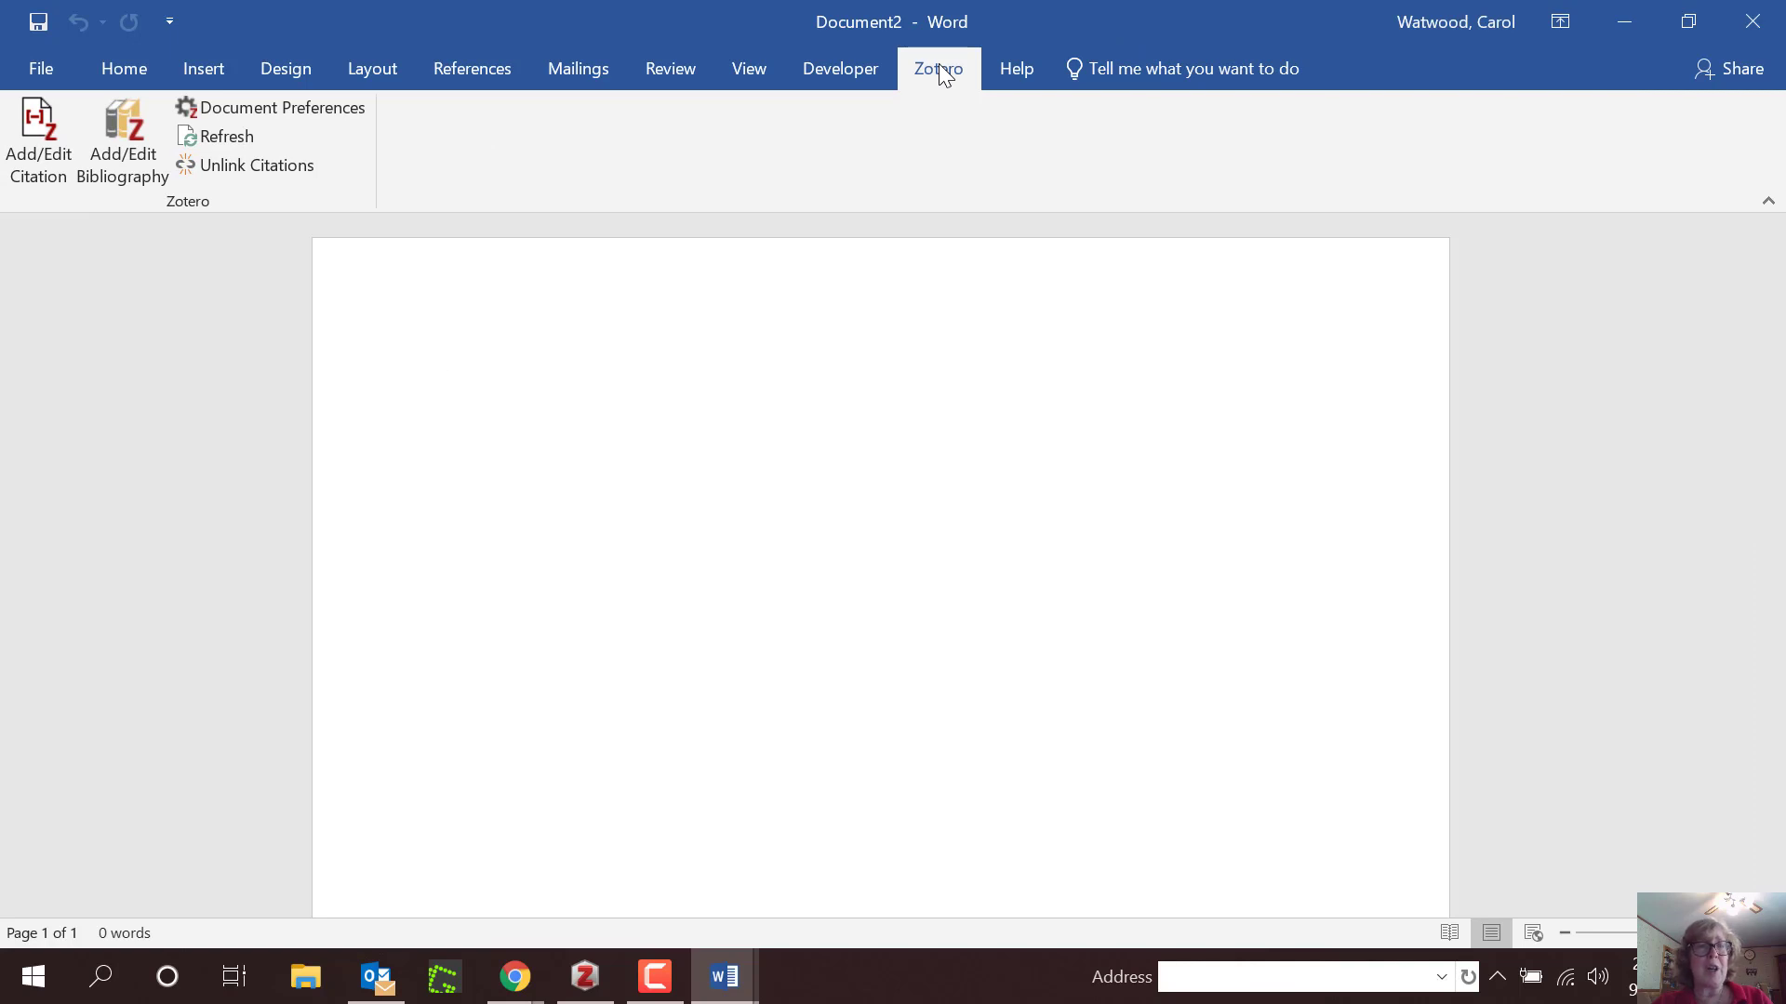
{"action": "left_click", "coordinate": [290, 108]}
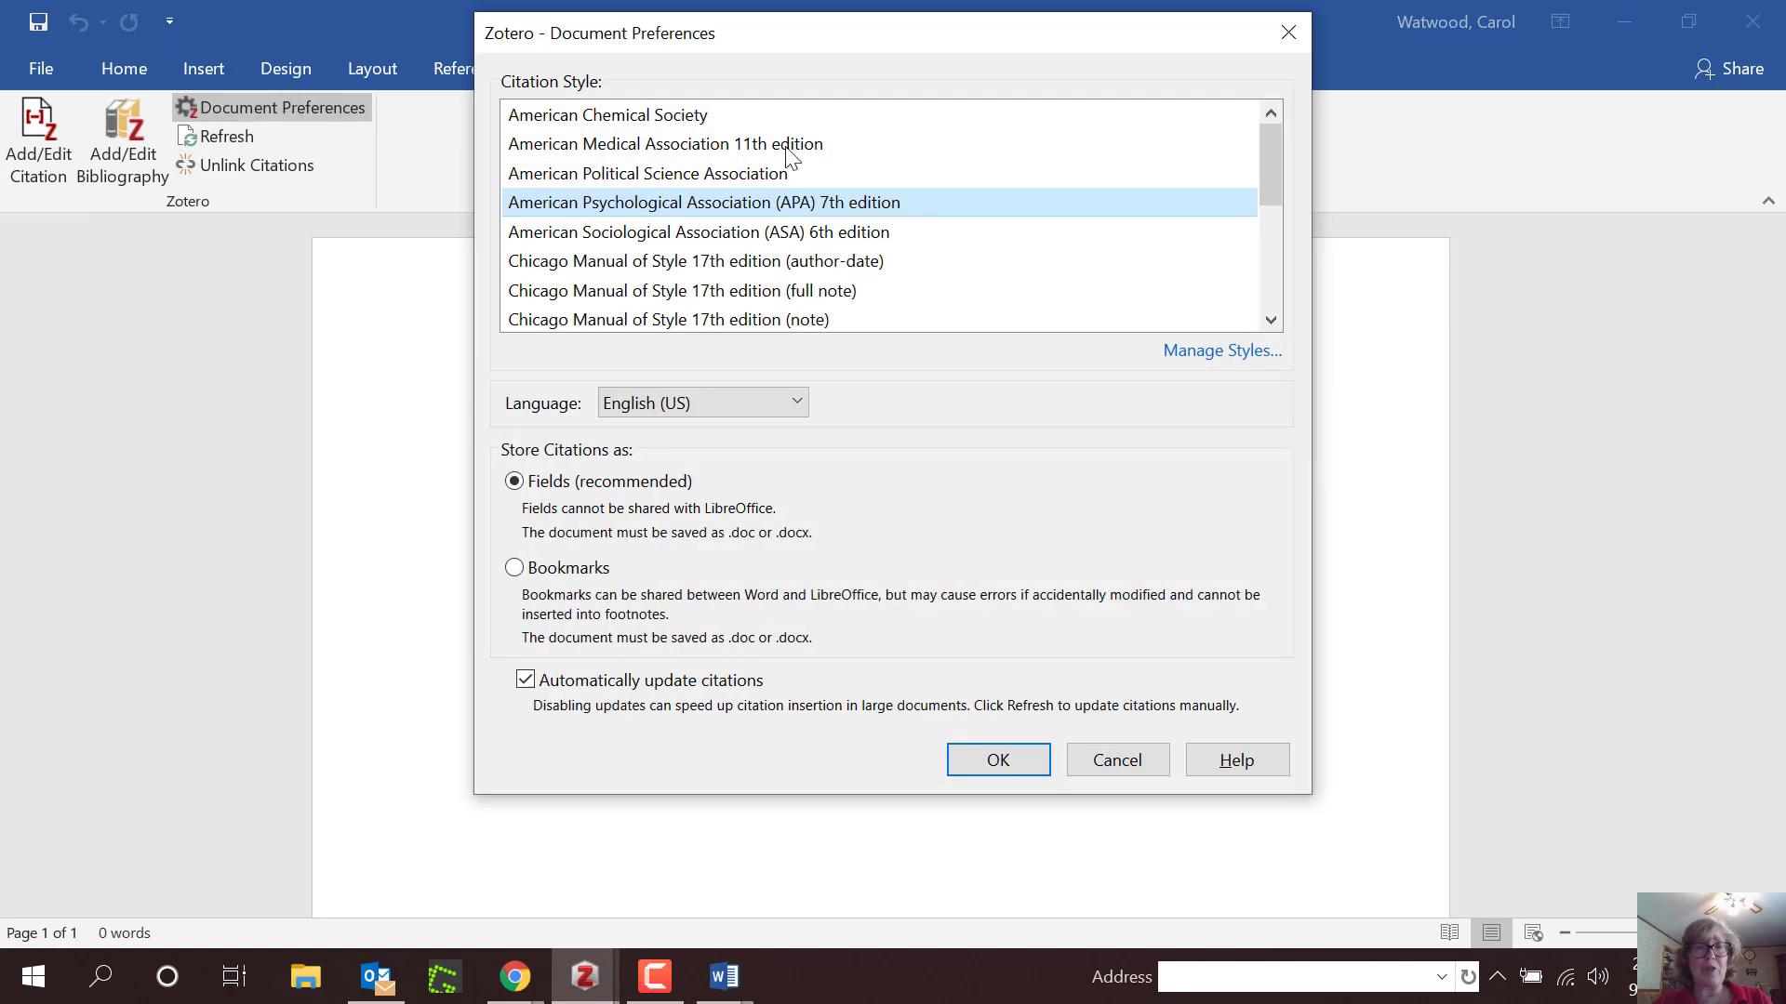
{"action": "left_click", "coordinate": [1003, 768]}
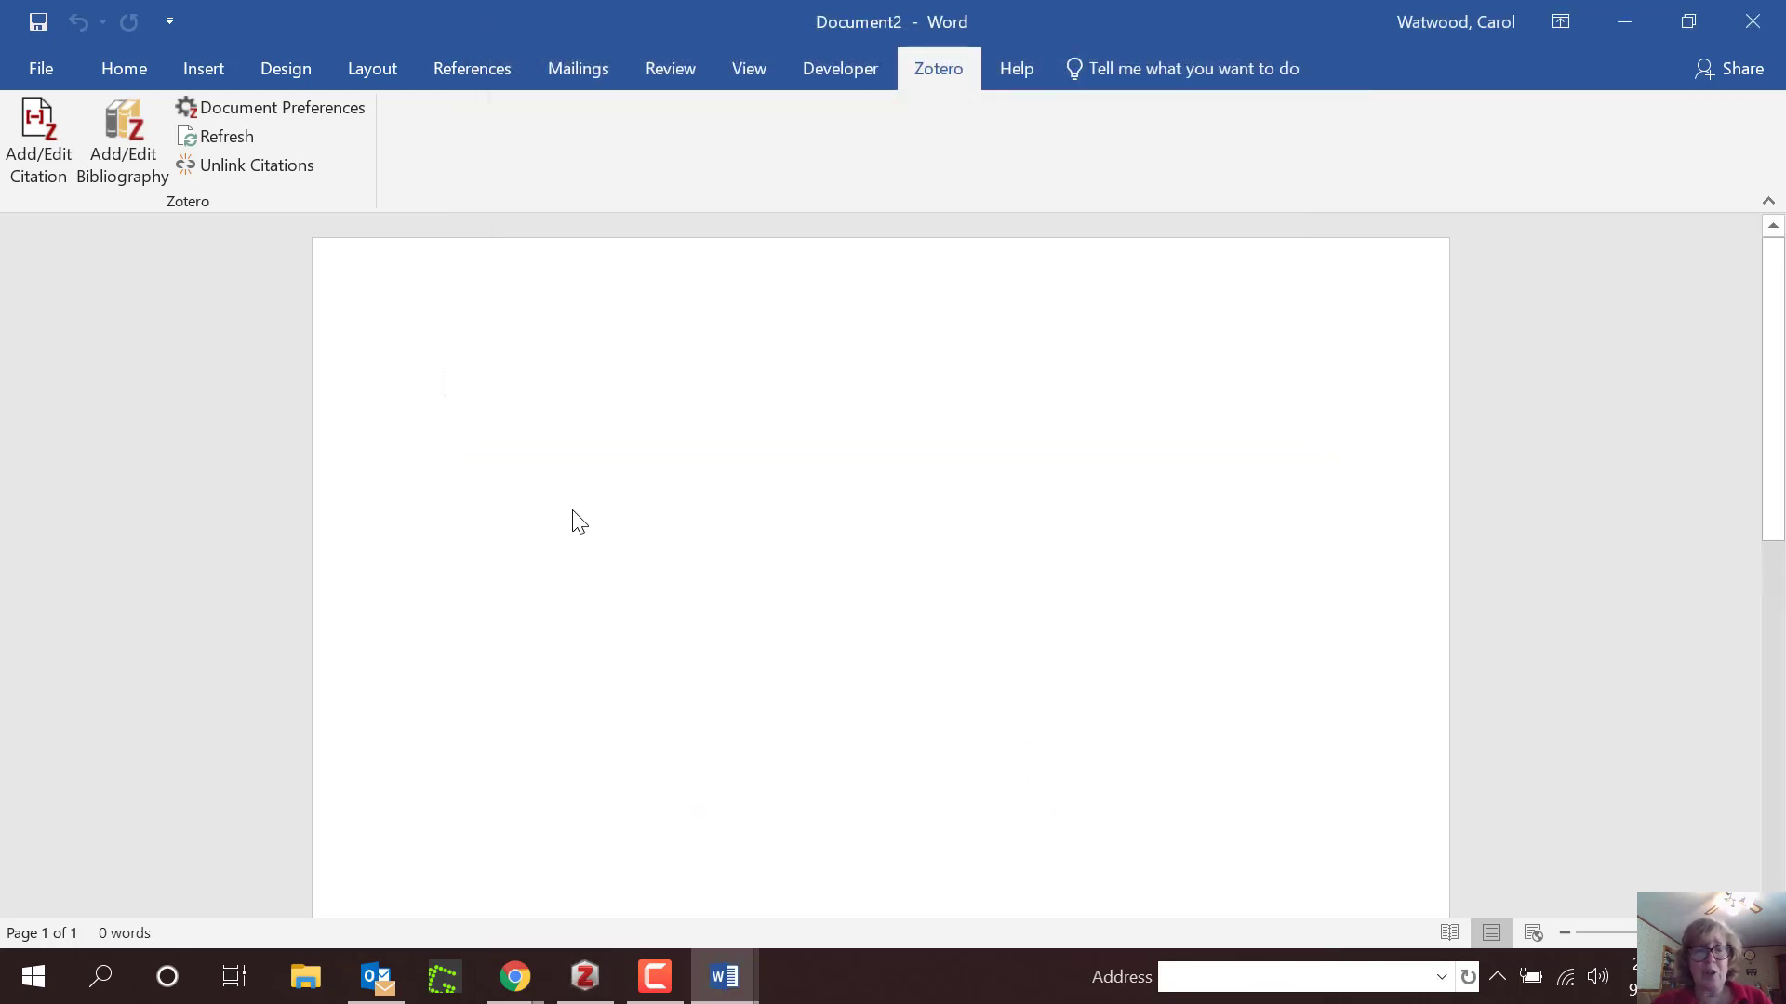
Step: Write "First sentence" and cite the English 300 article "Chemical Characterization, Gastrointestinal Motility and Sensory Evaluation of Dark Chocolate" after it, using Zotero's Classic View
{"action": "type", "text": "fir"}
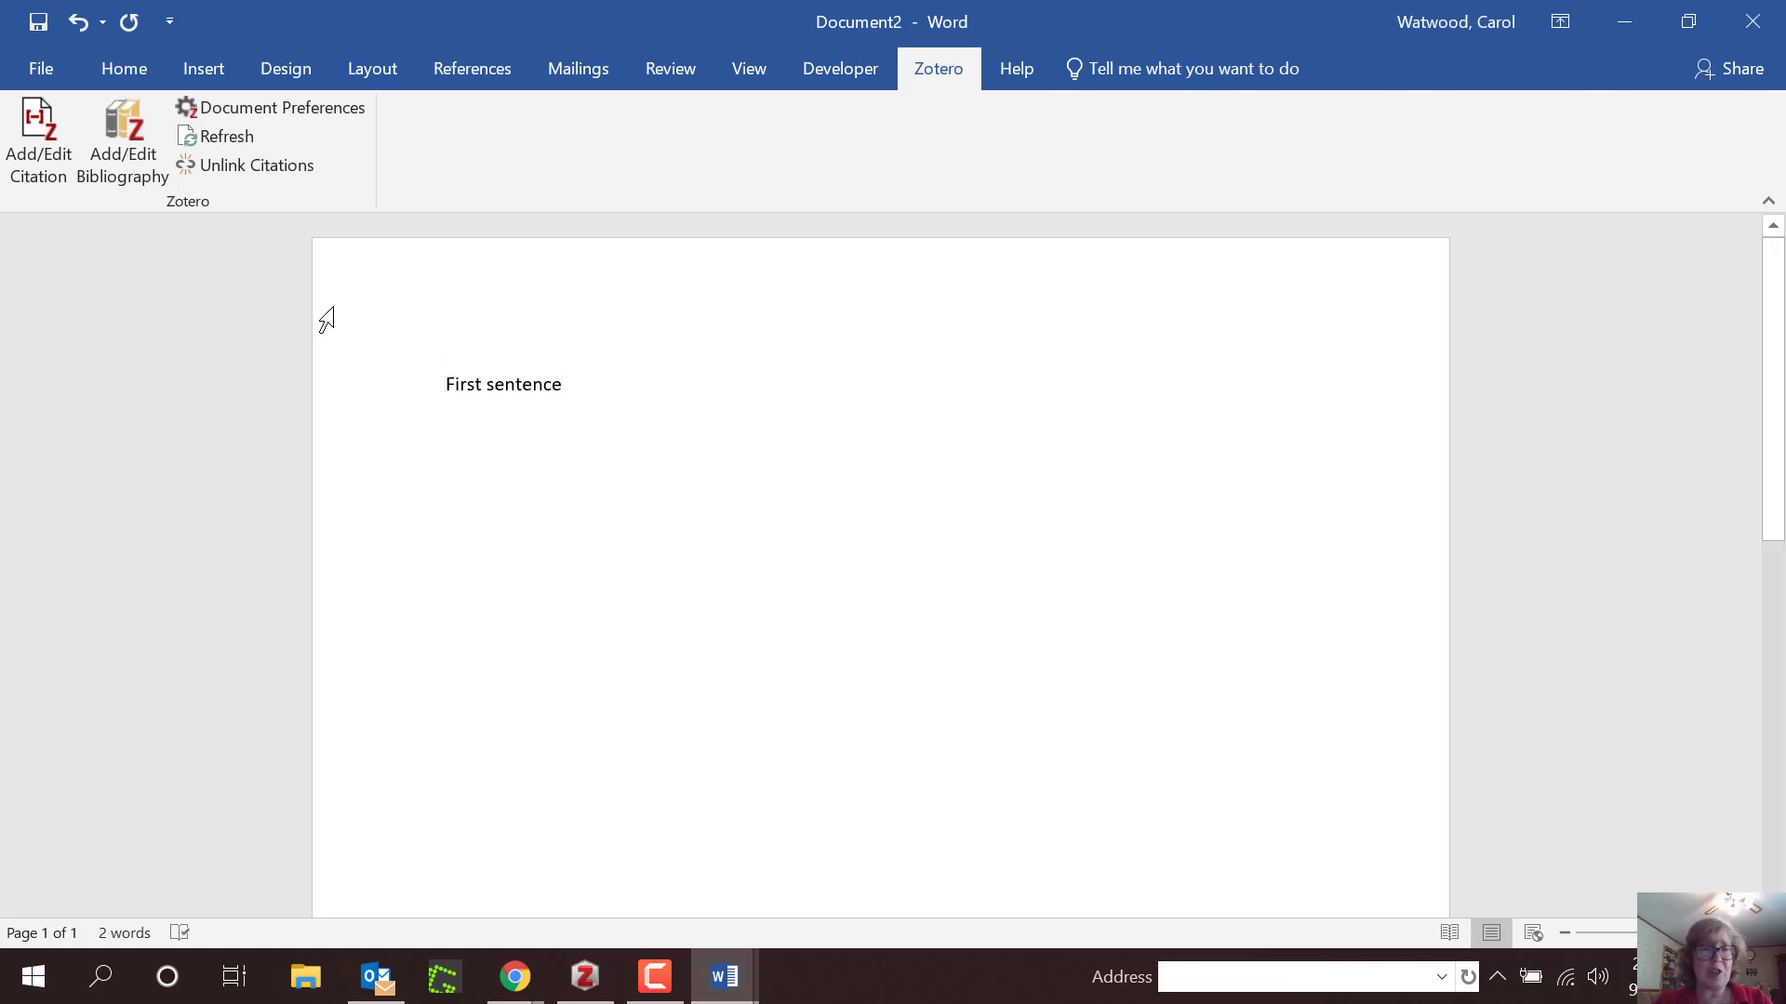
{"action": "left_click", "coordinate": [41, 164]}
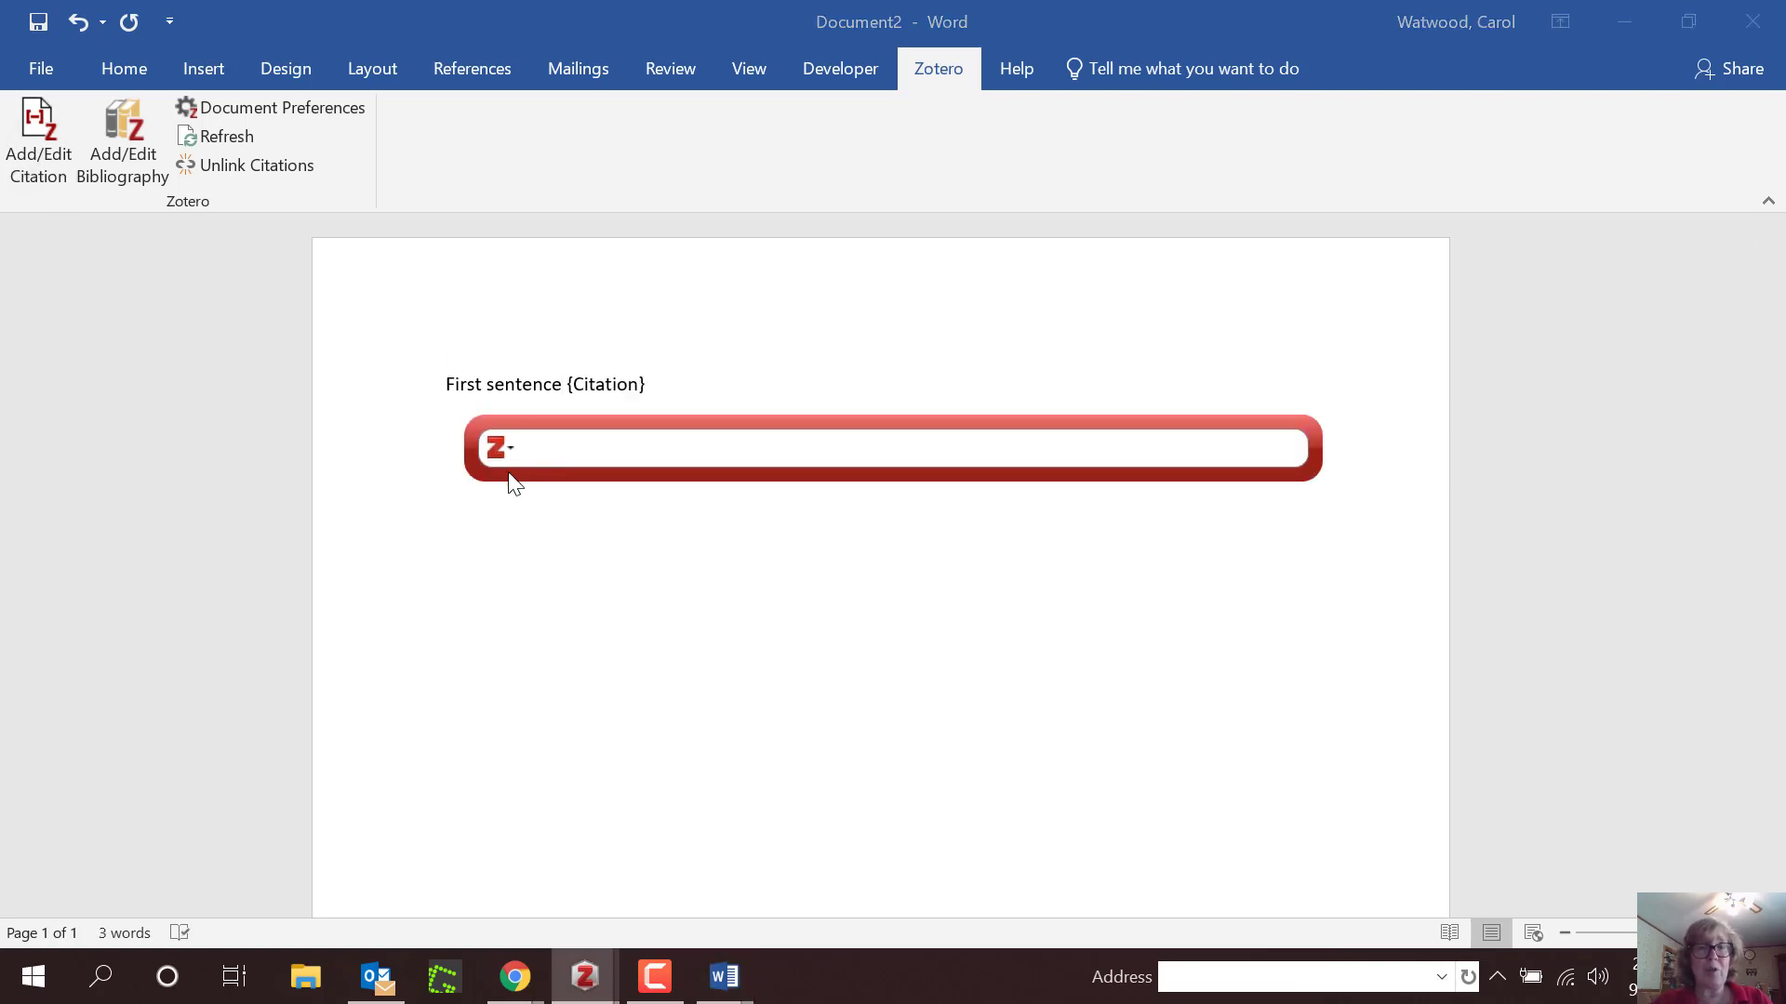
{"action": "left_click", "coordinate": [498, 446]}
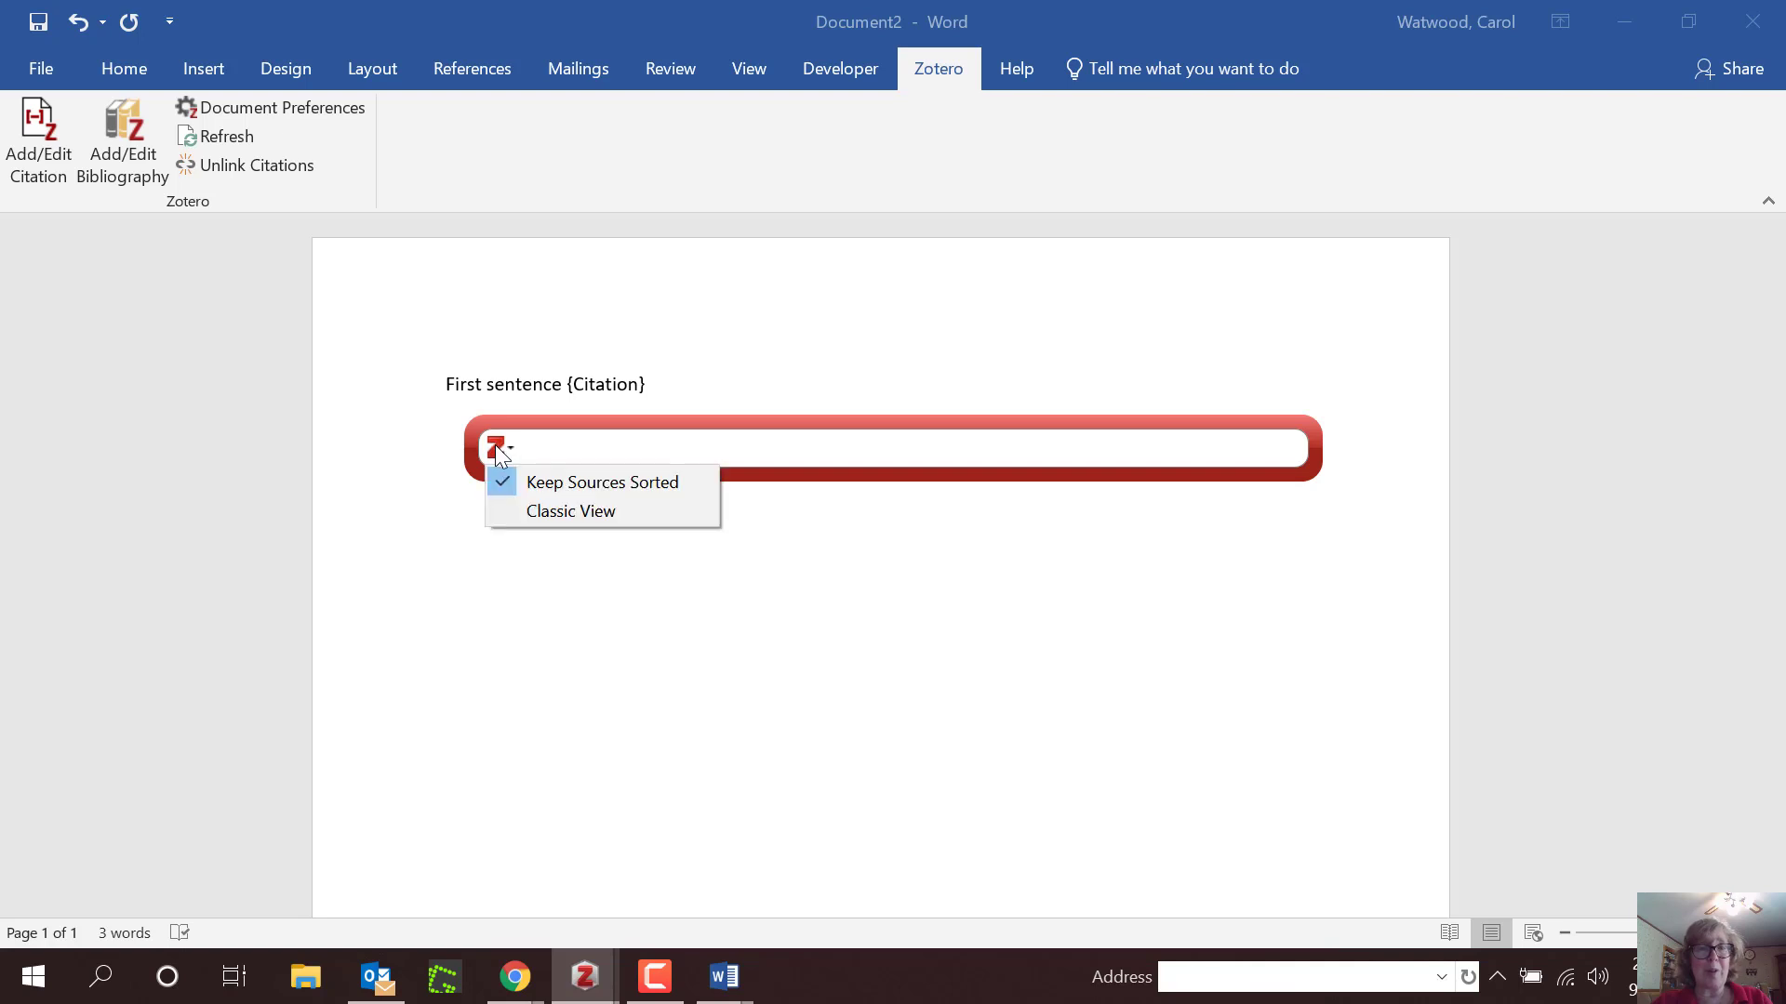
{"action": "left_click", "coordinate": [576, 510]}
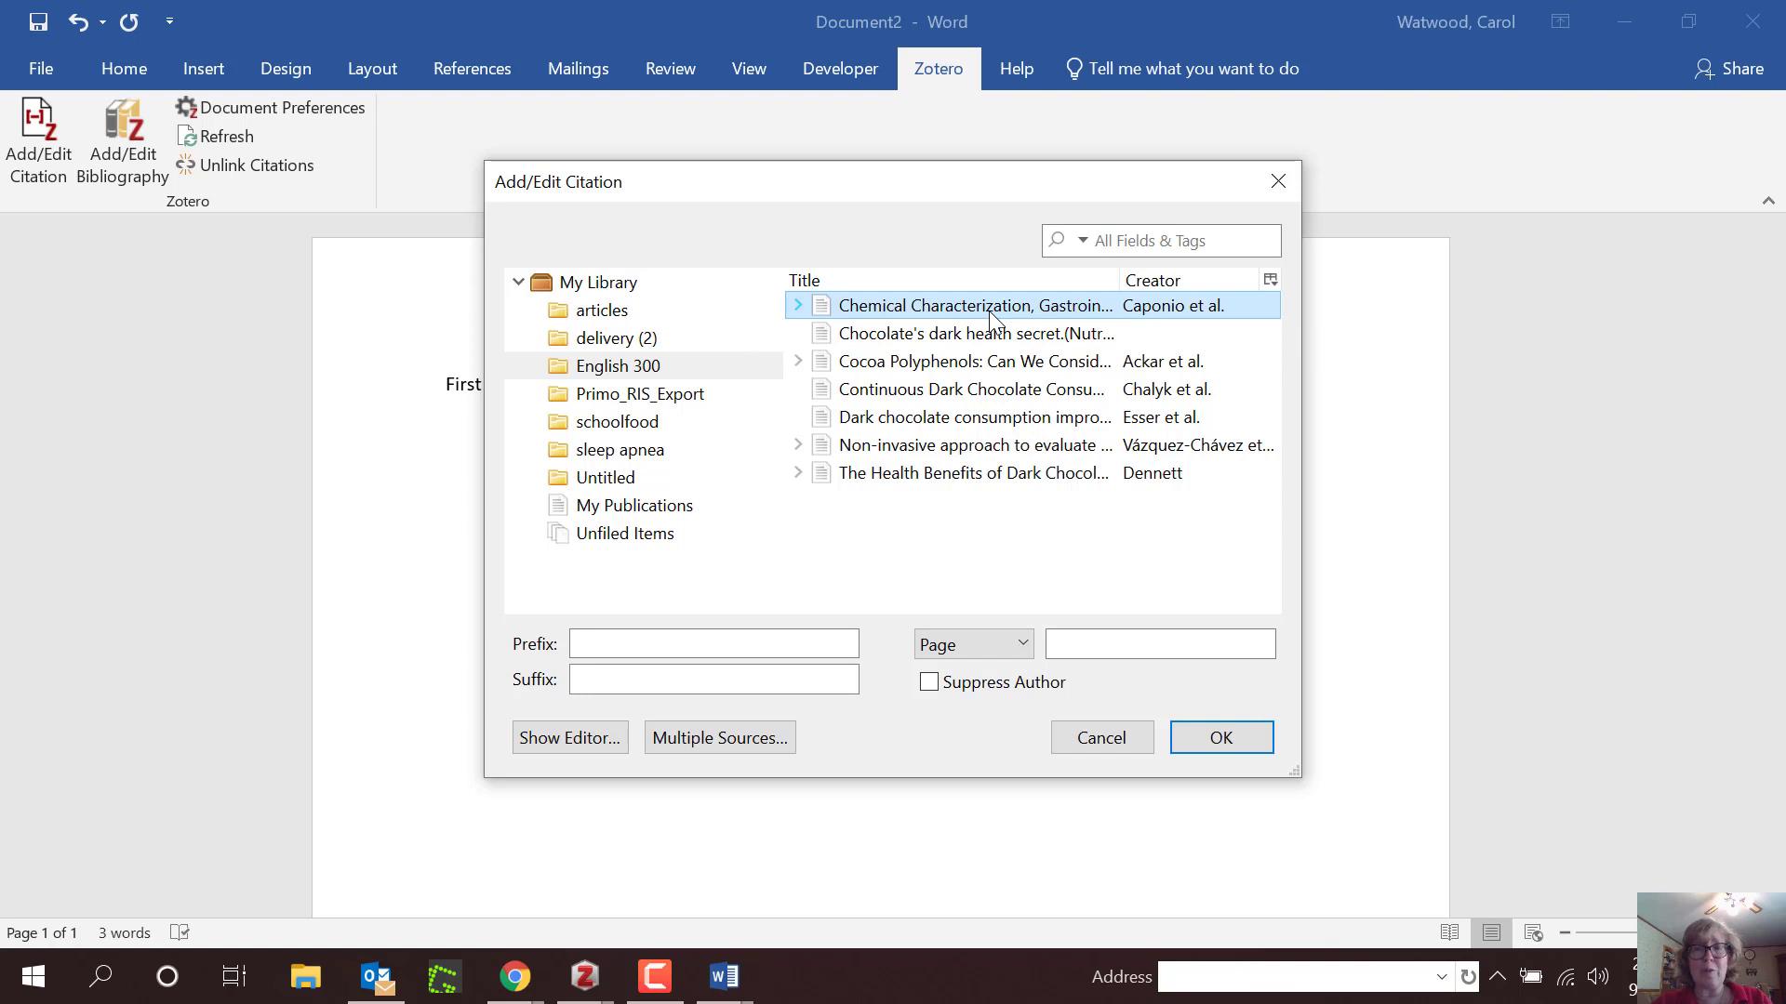
{"action": "left_click", "coordinate": [1224, 744]}
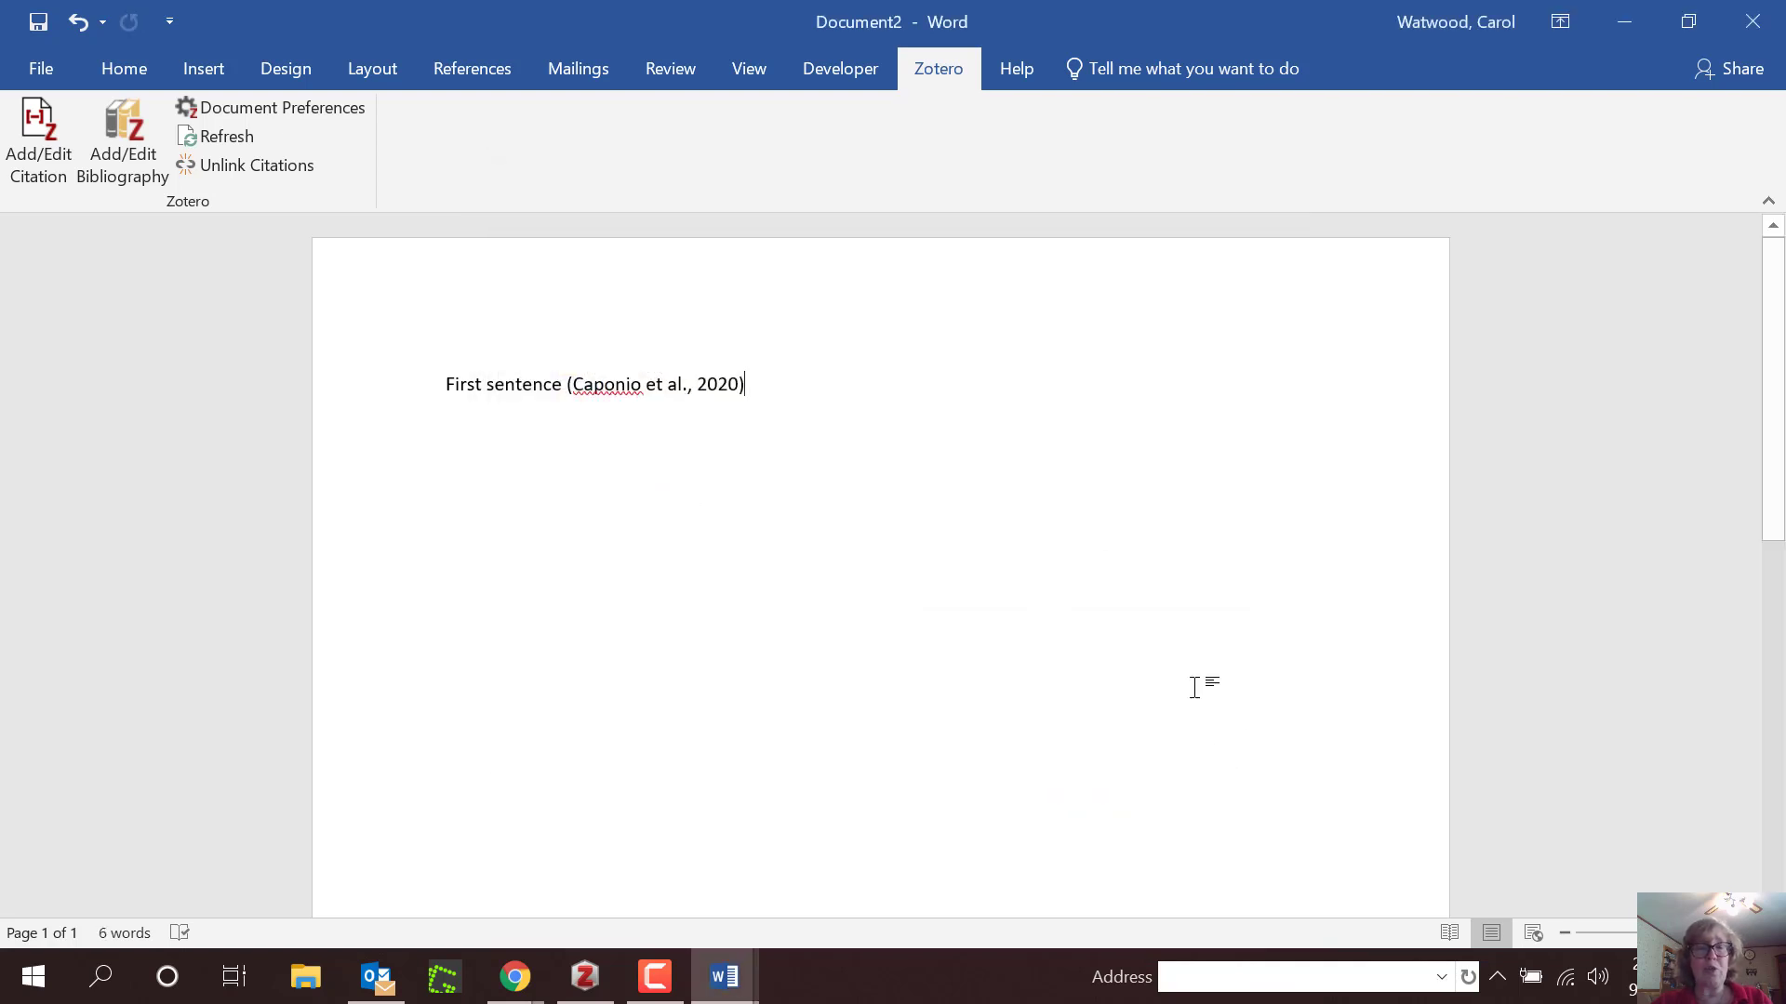
Step: Add "Second sentence" on a new line and cite the article "Dark chocolate consumption improves leukocyte adhesion factors" after it through Classic View
{"action": "key", "text": "Return"}
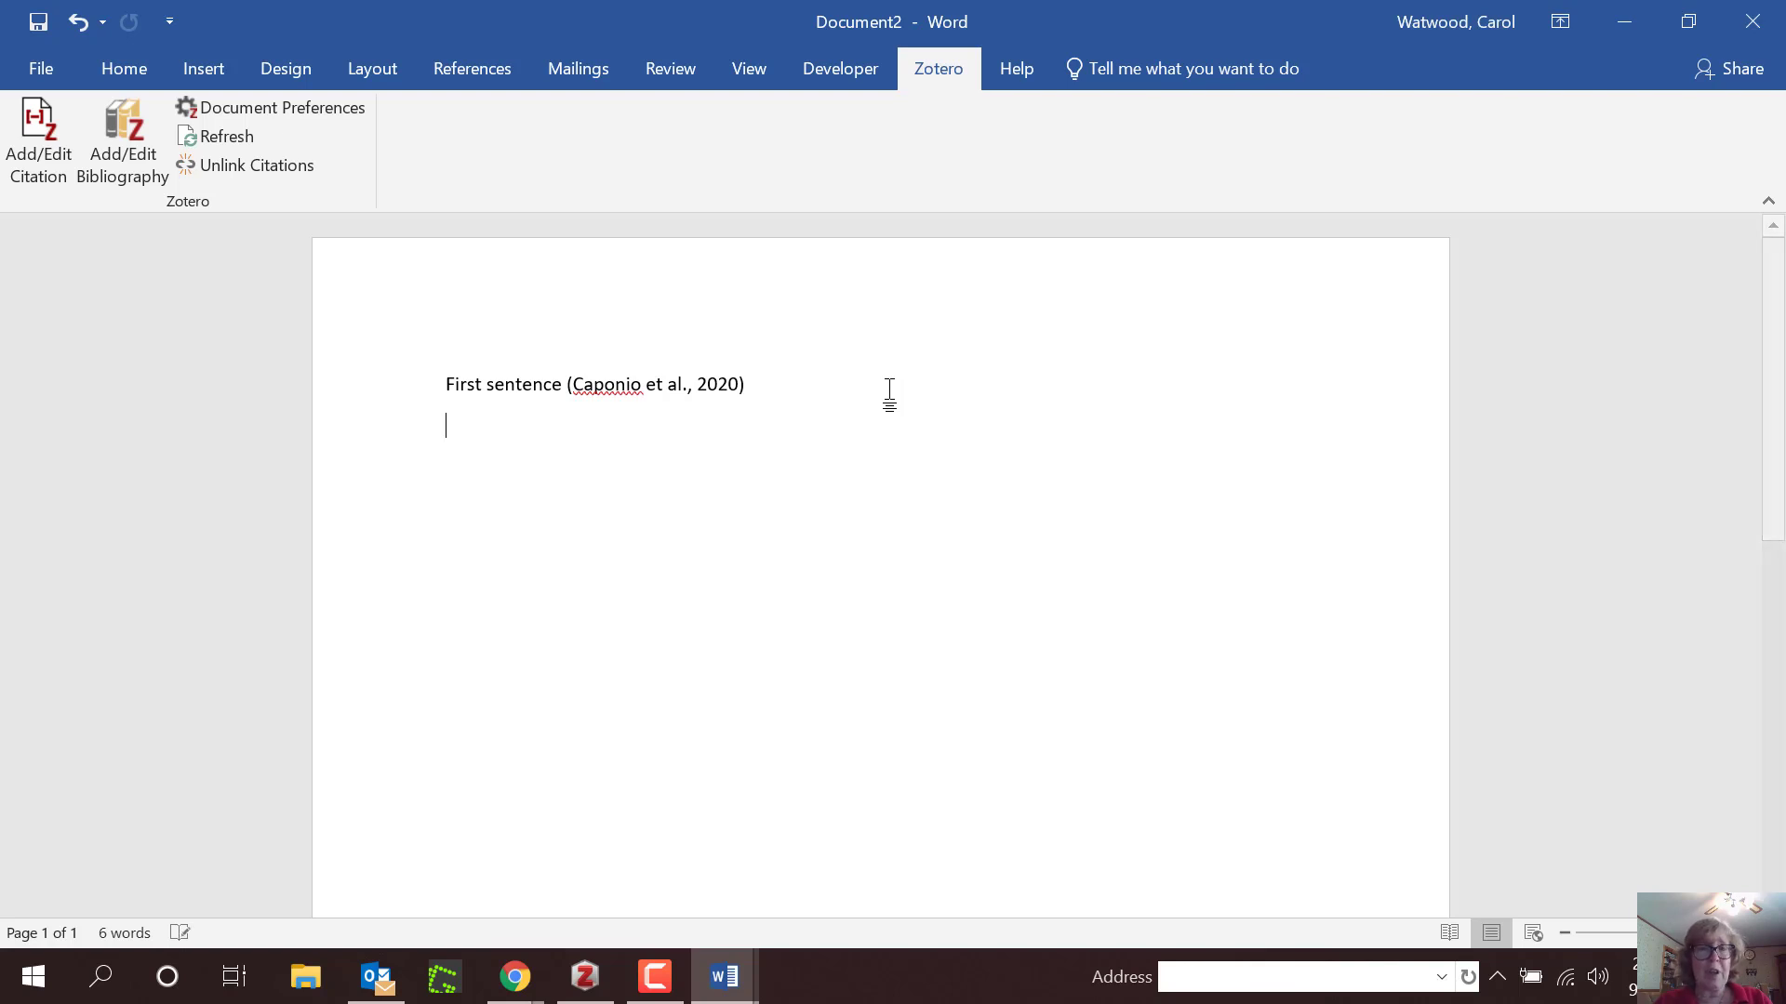
{"action": "type", "text": "se"}
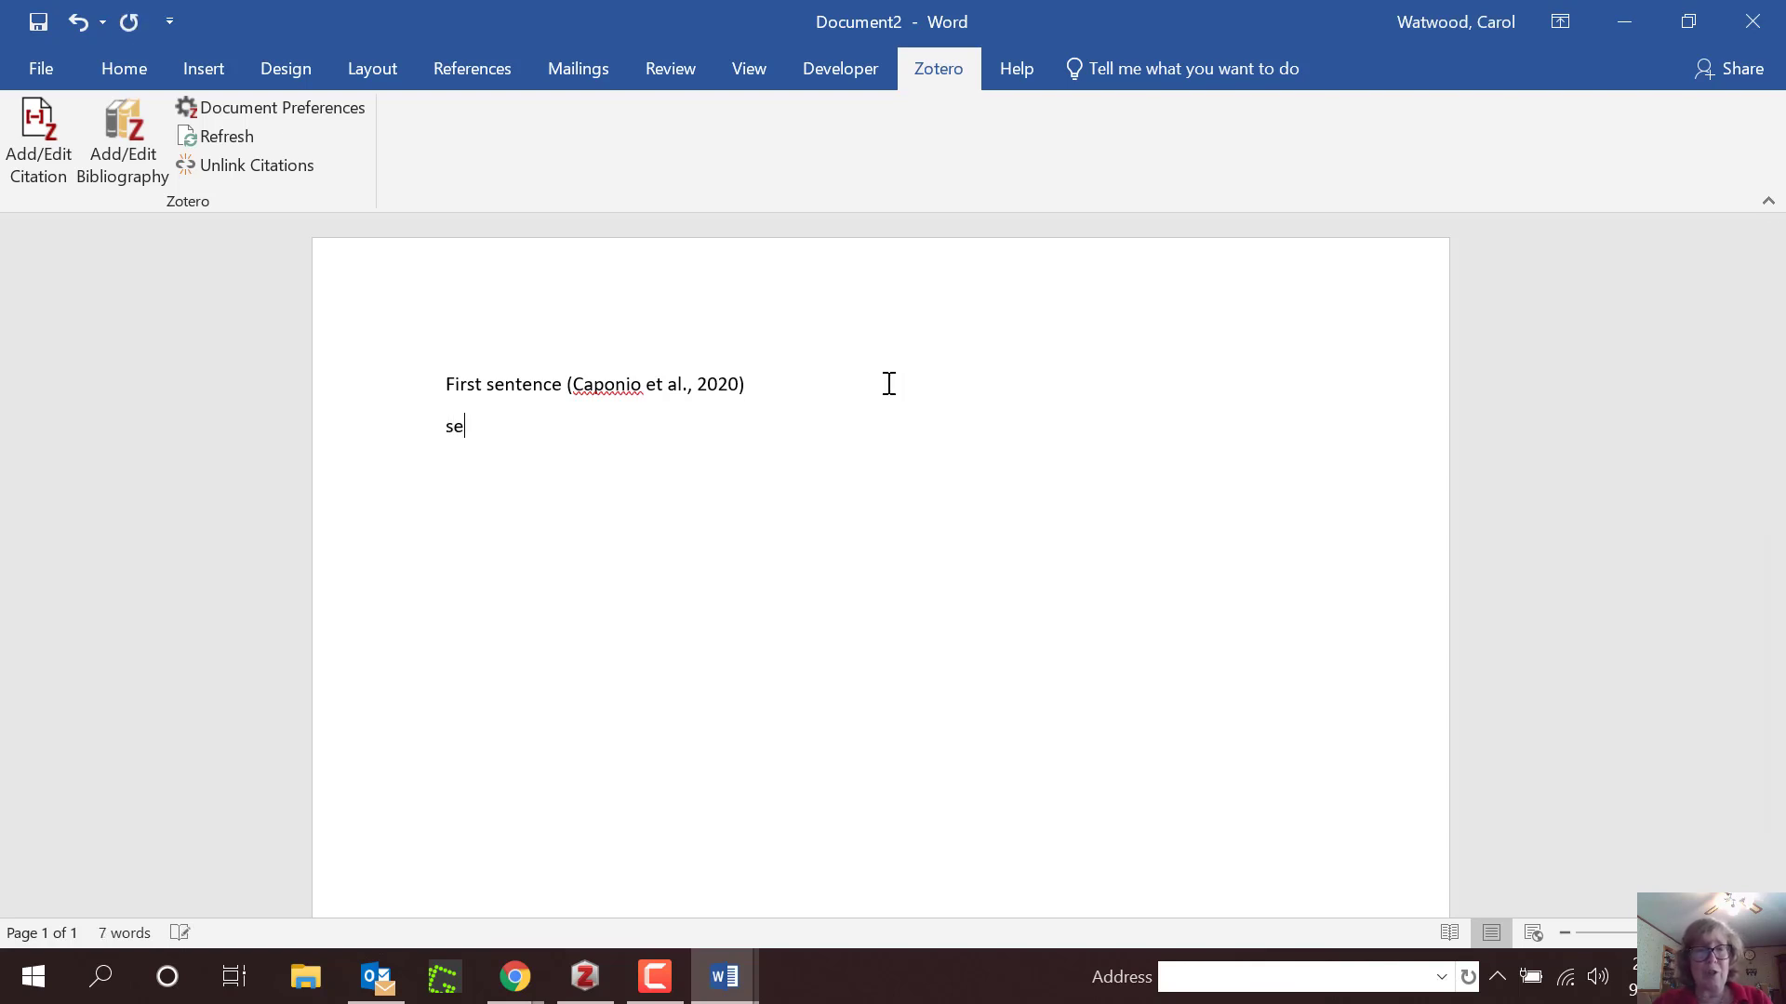
{"action": "type", "text": "cond sentence"}
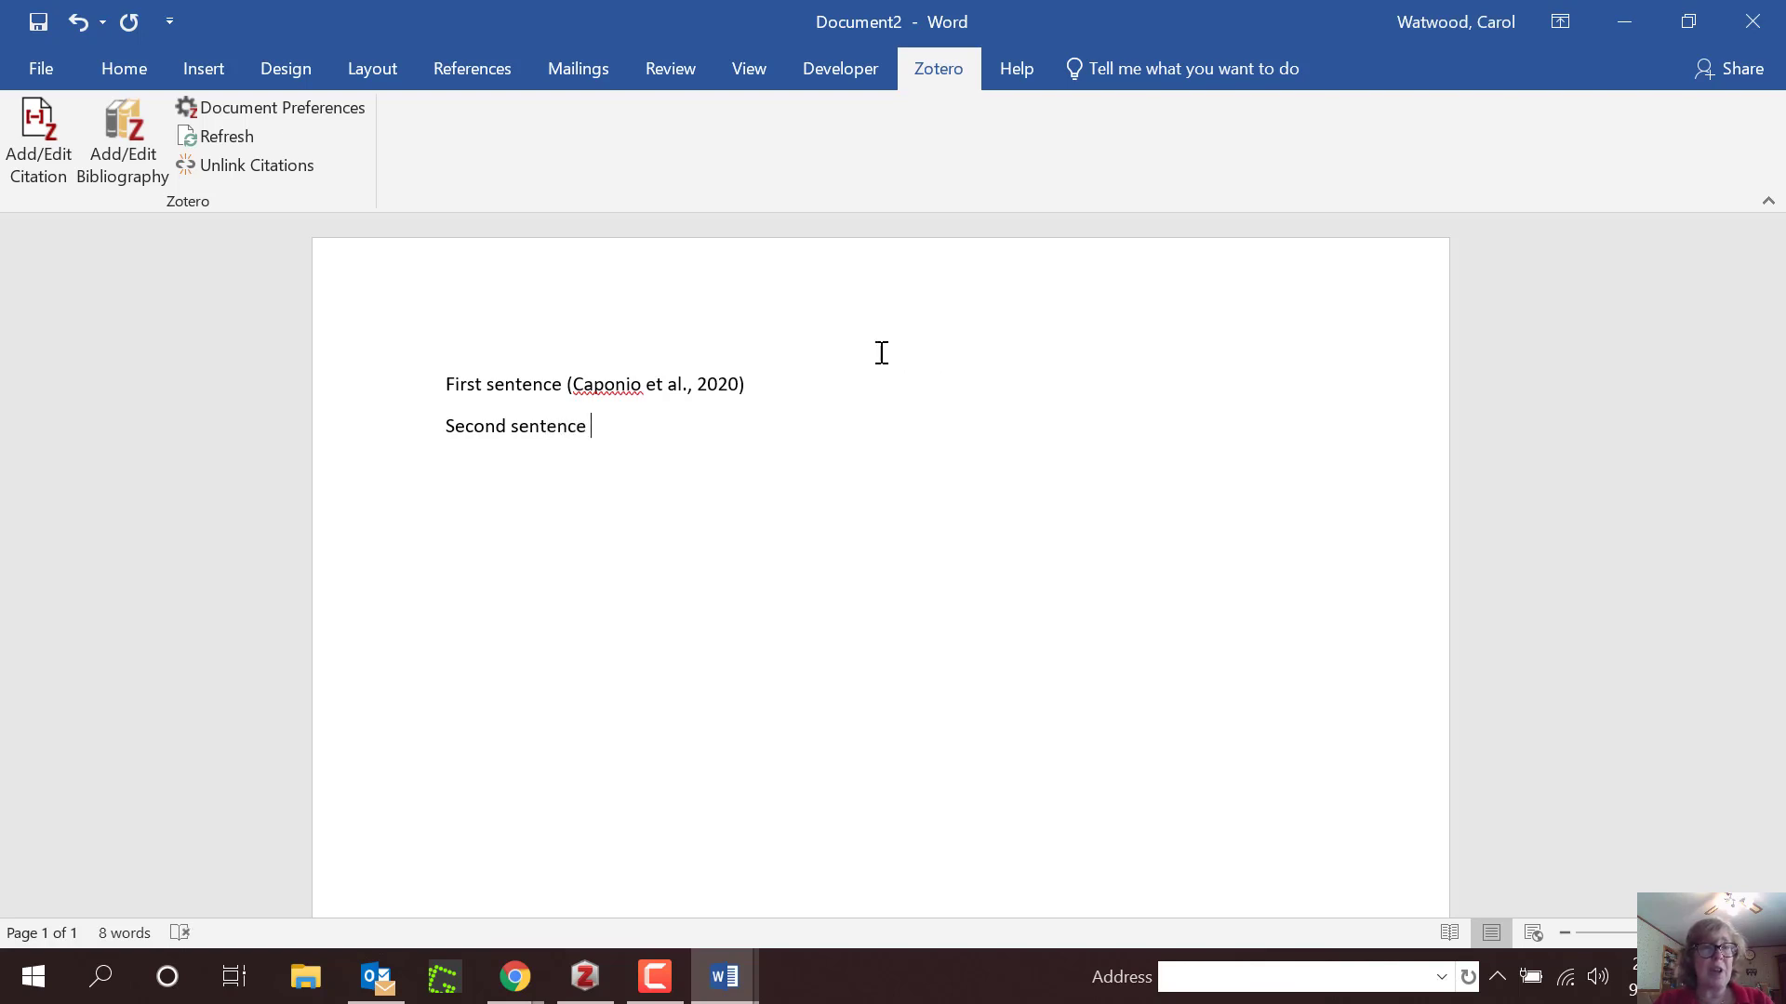
{"action": "left_click", "coordinate": [37, 135]}
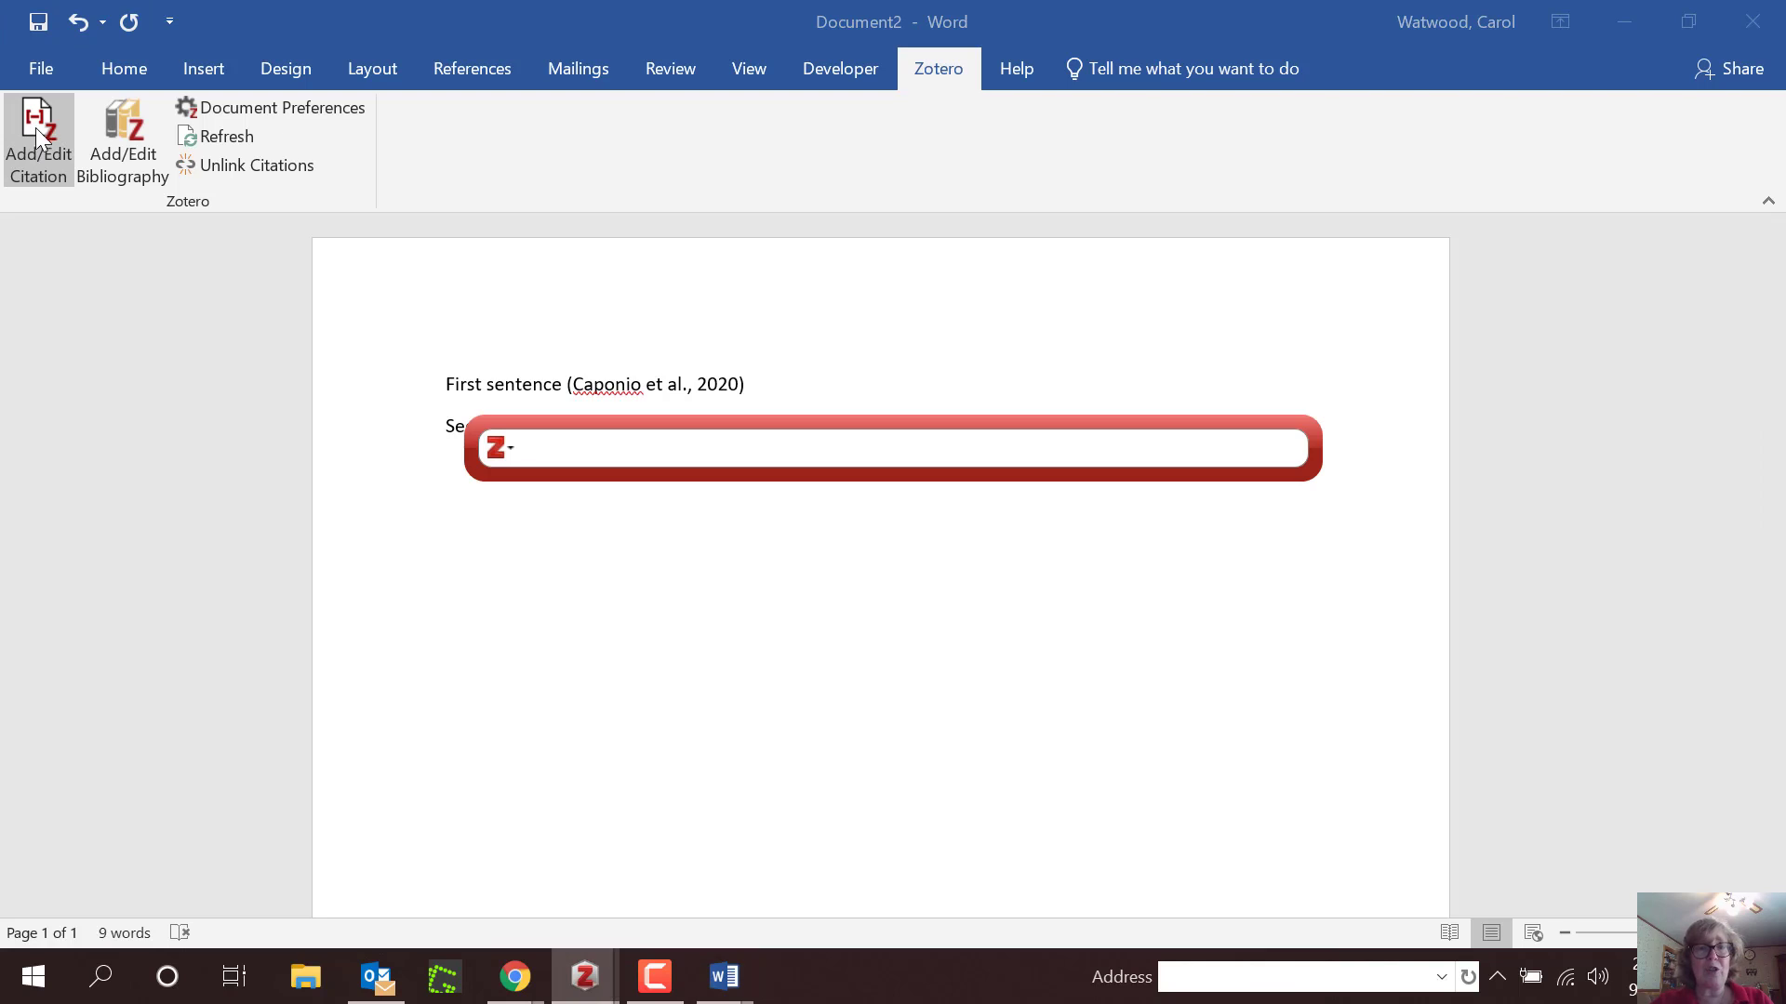
{"action": "left_click", "coordinate": [497, 450]}
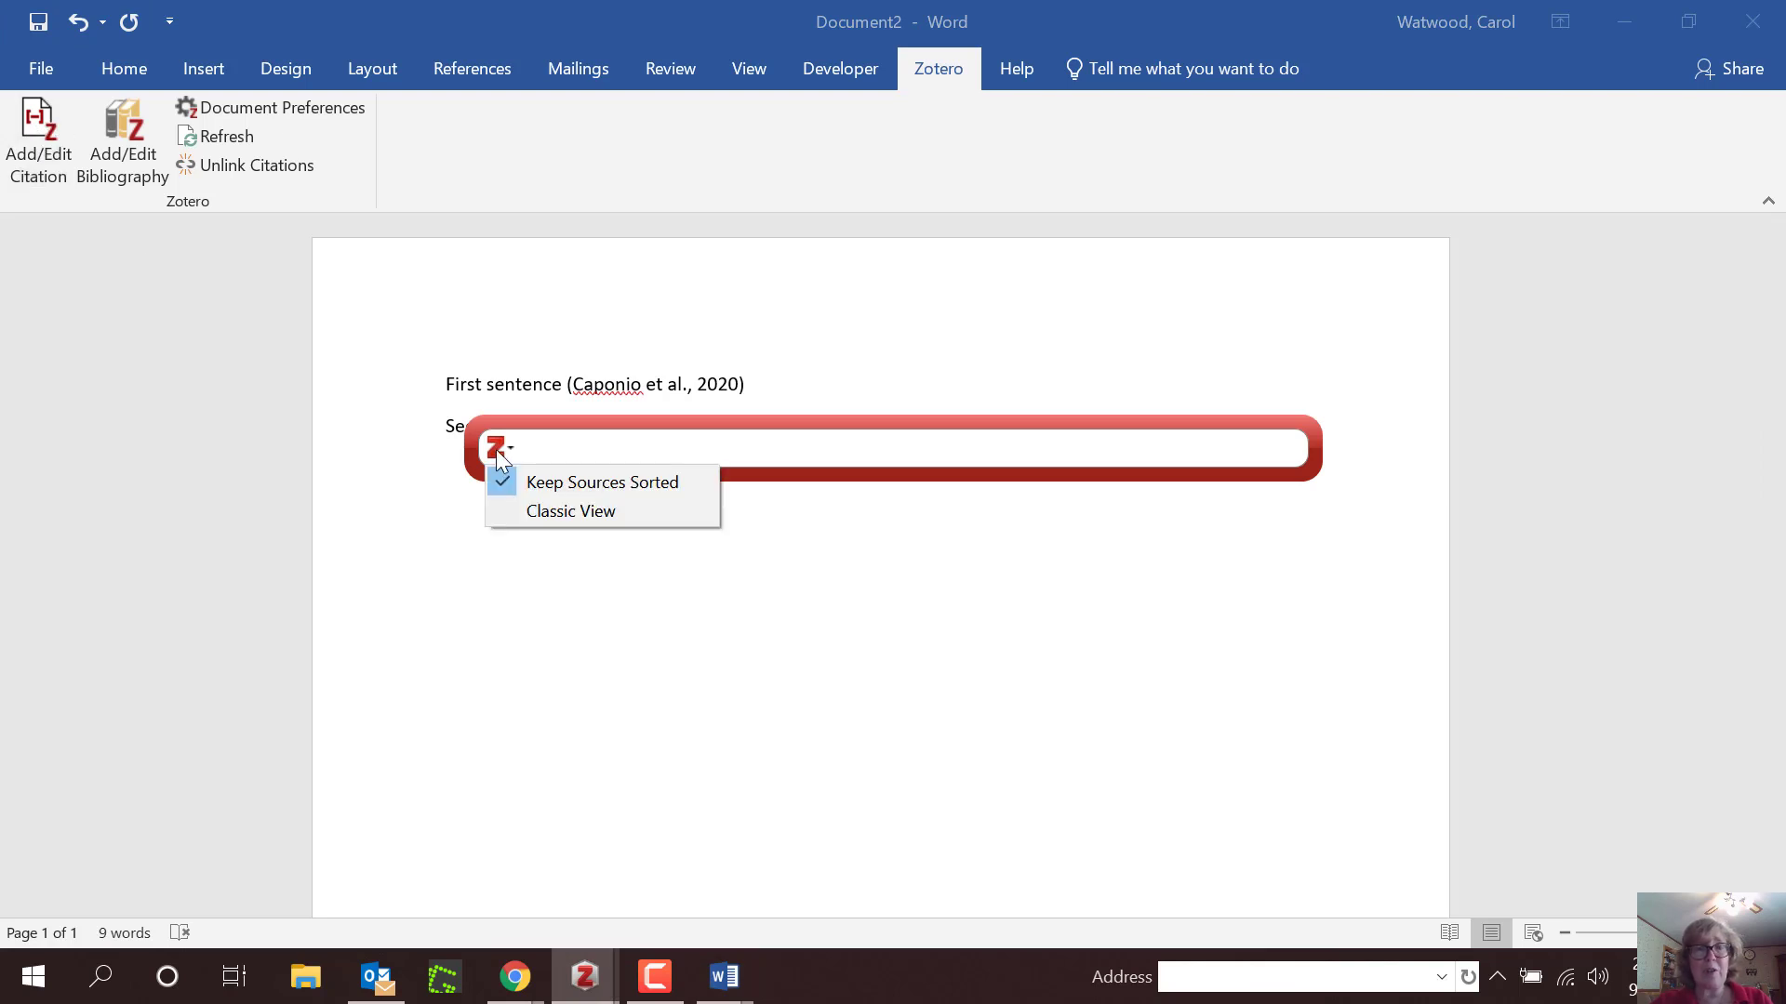
{"action": "left_click", "coordinate": [545, 508]}
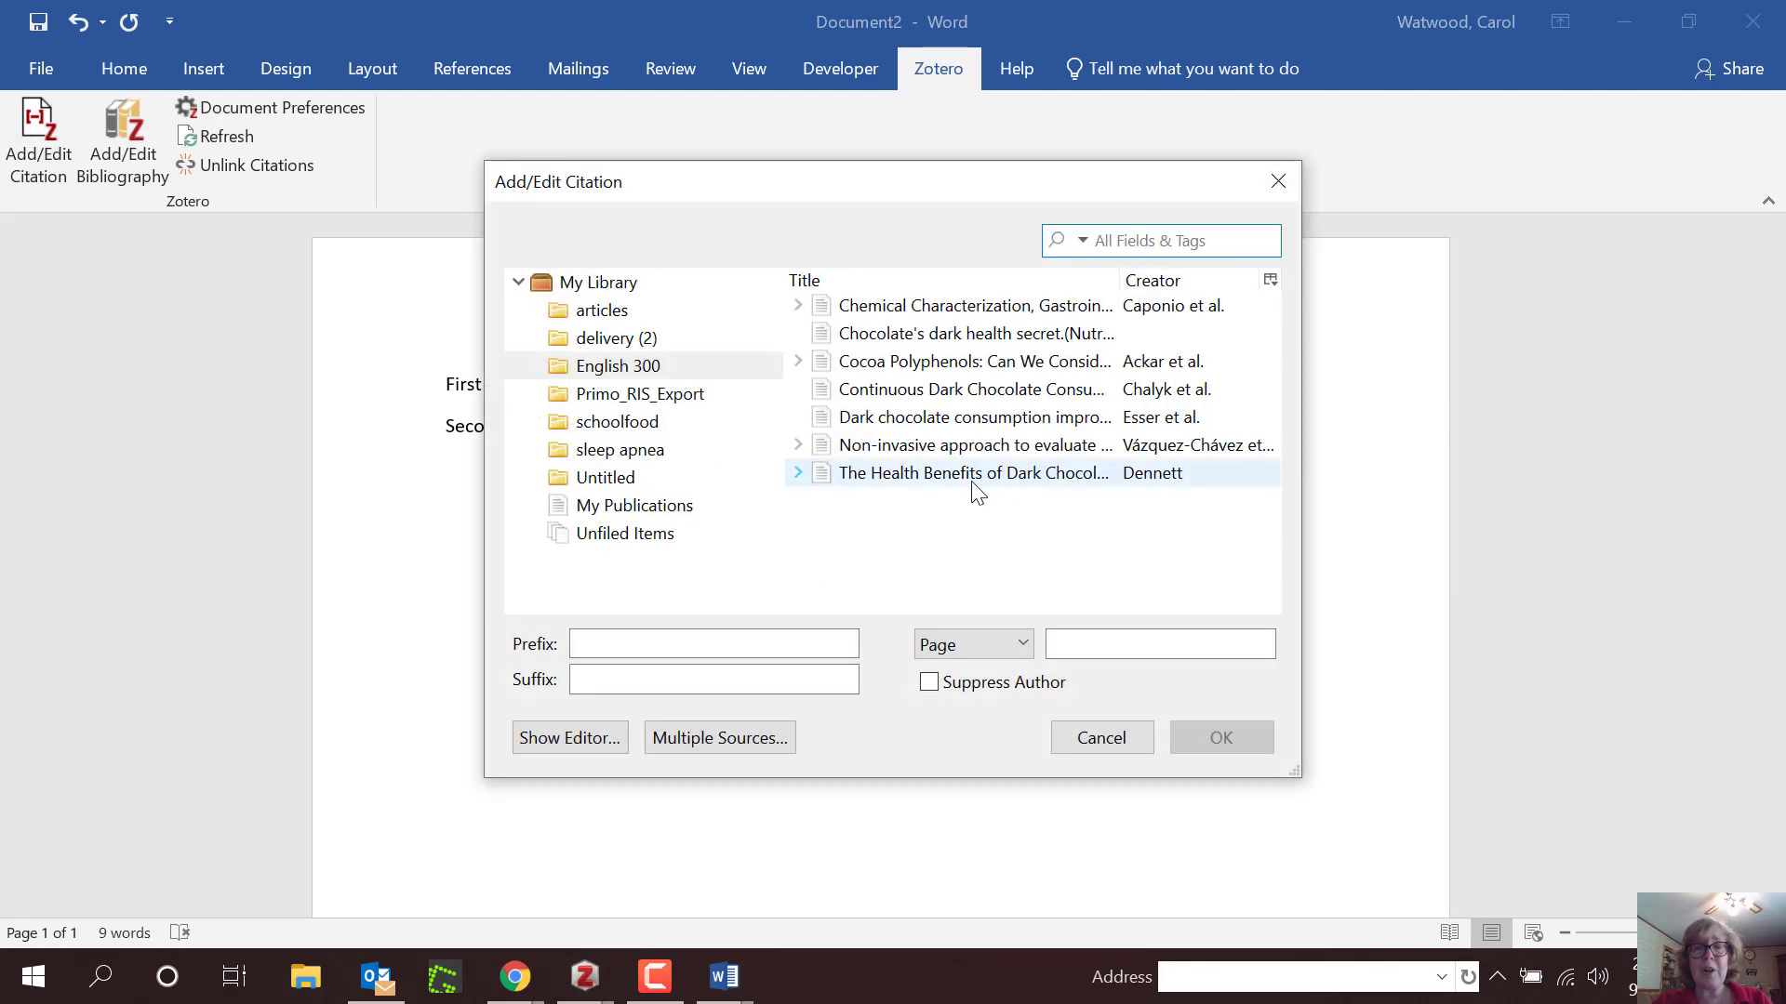
{"action": "left_click", "coordinate": [946, 419]}
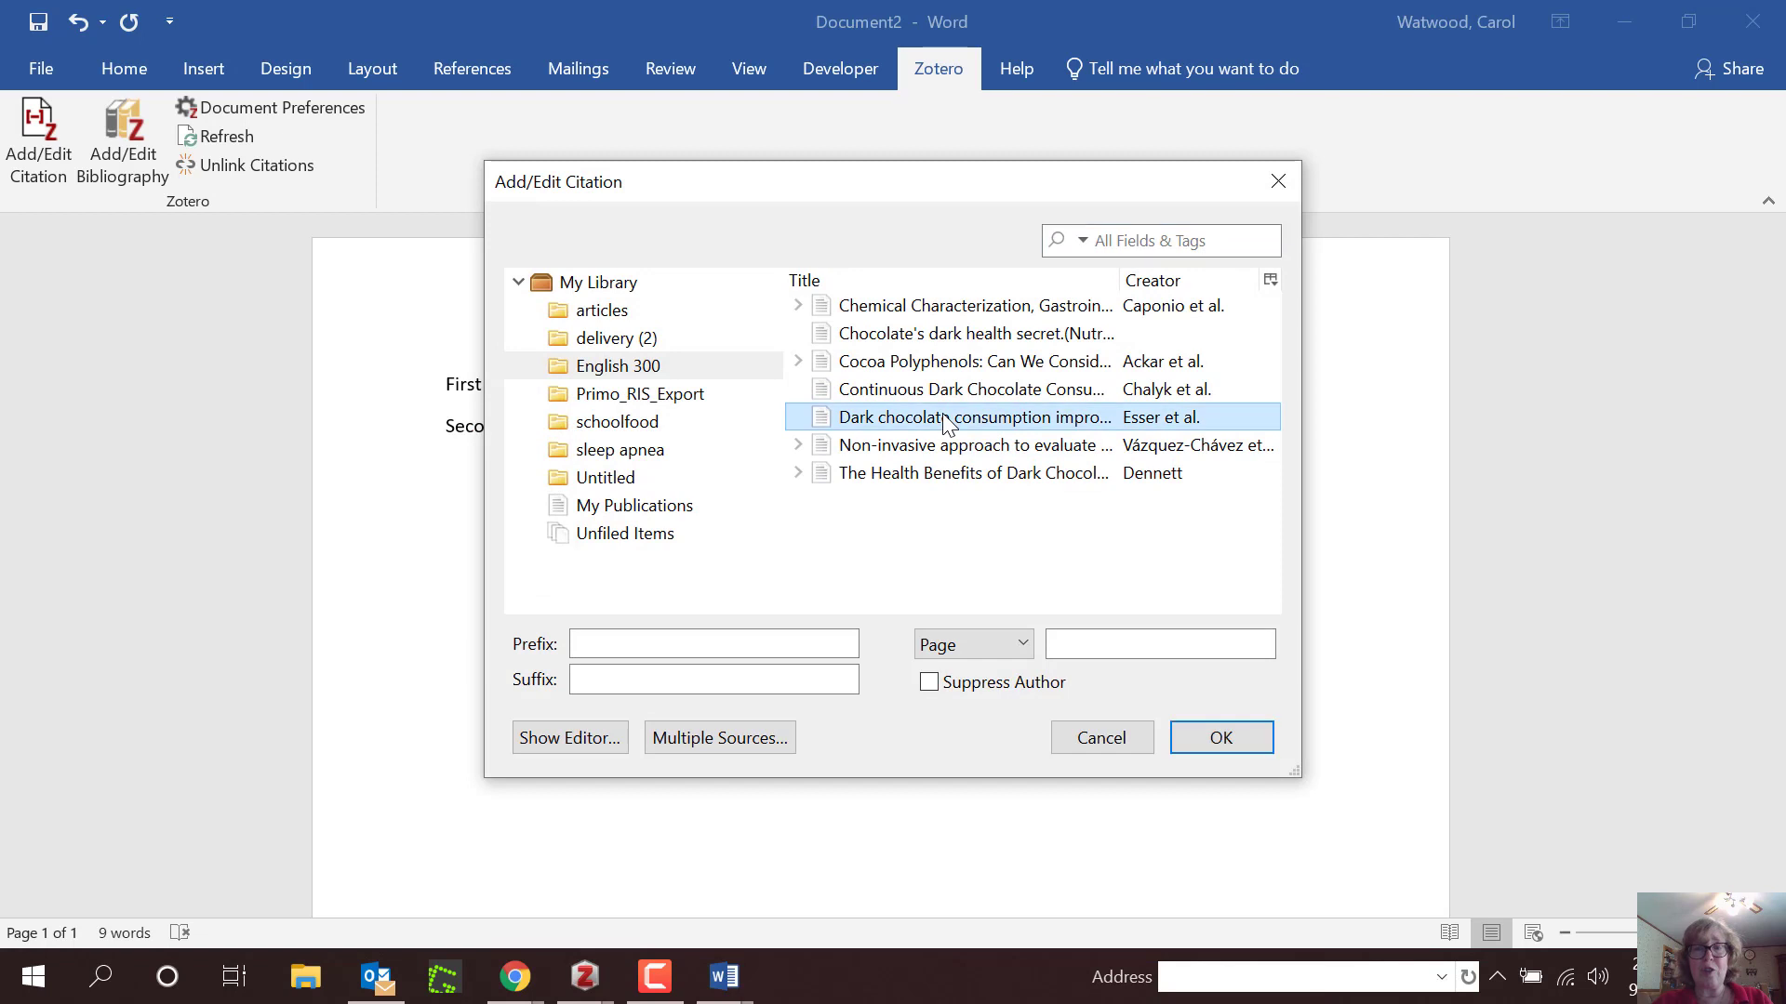
{"action": "left_click", "coordinate": [1229, 739]}
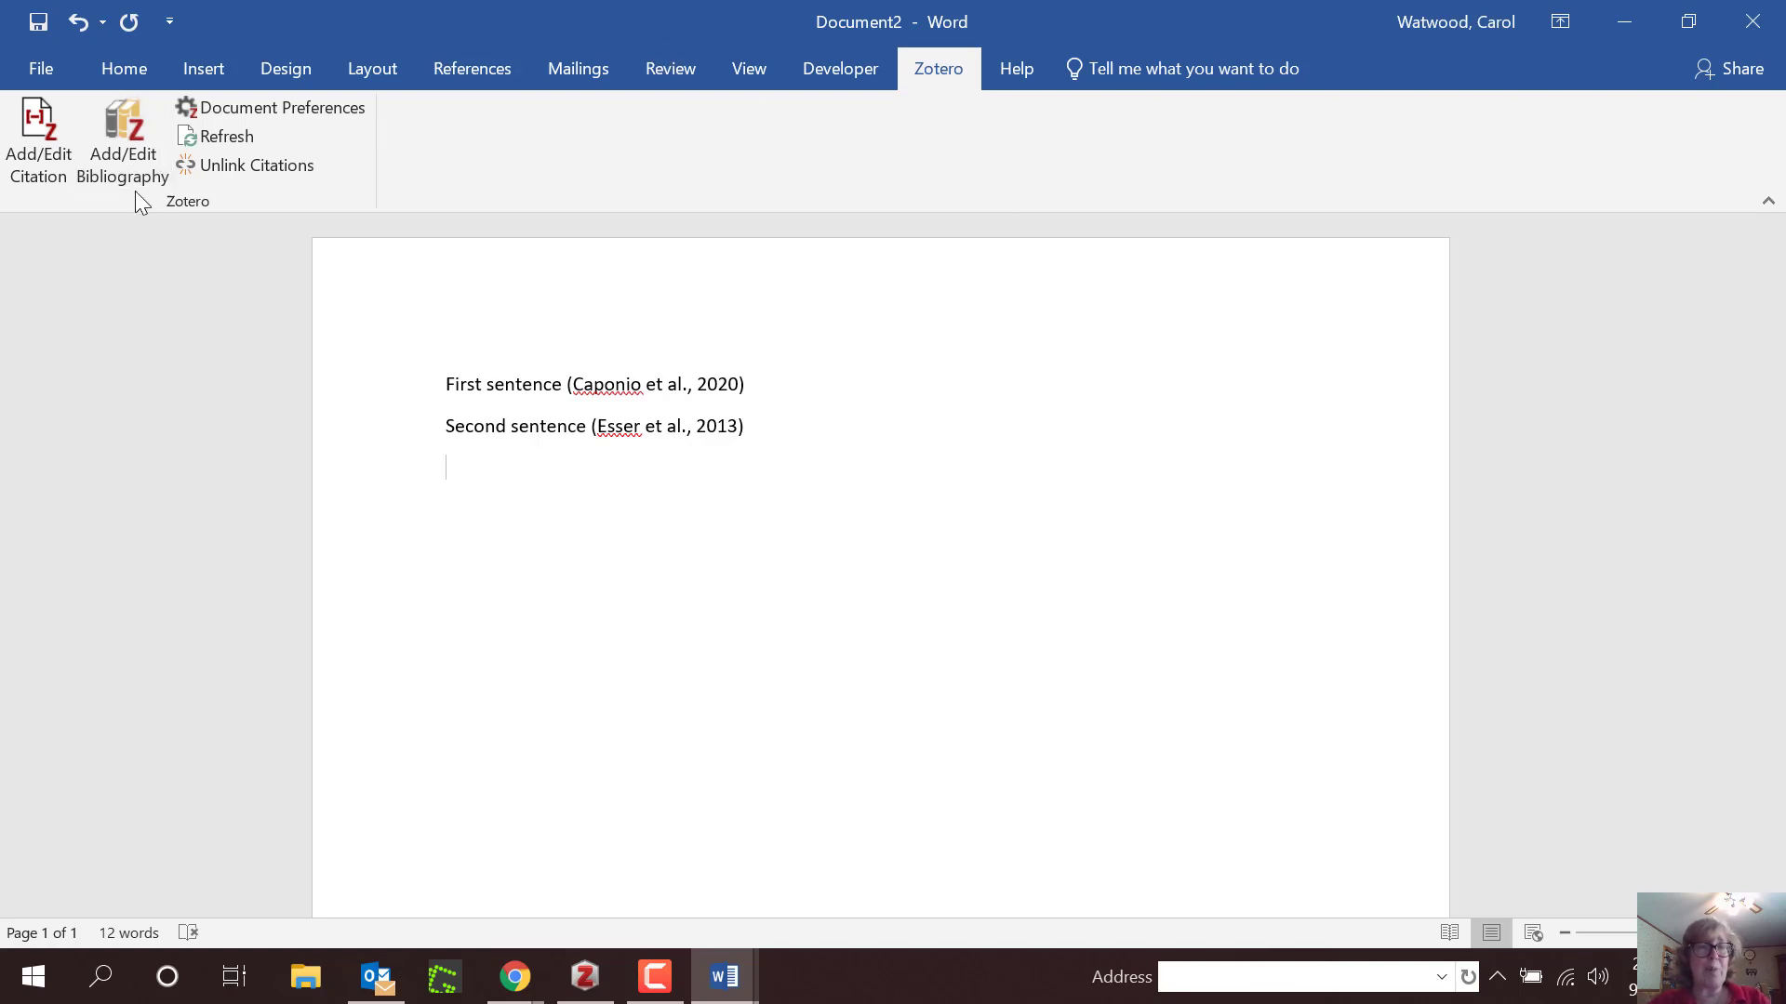
Step: Insert a Zotero bibliography of the cited articles below the second sentence and open the Save As options
{"action": "left_click", "coordinate": [121, 167]}
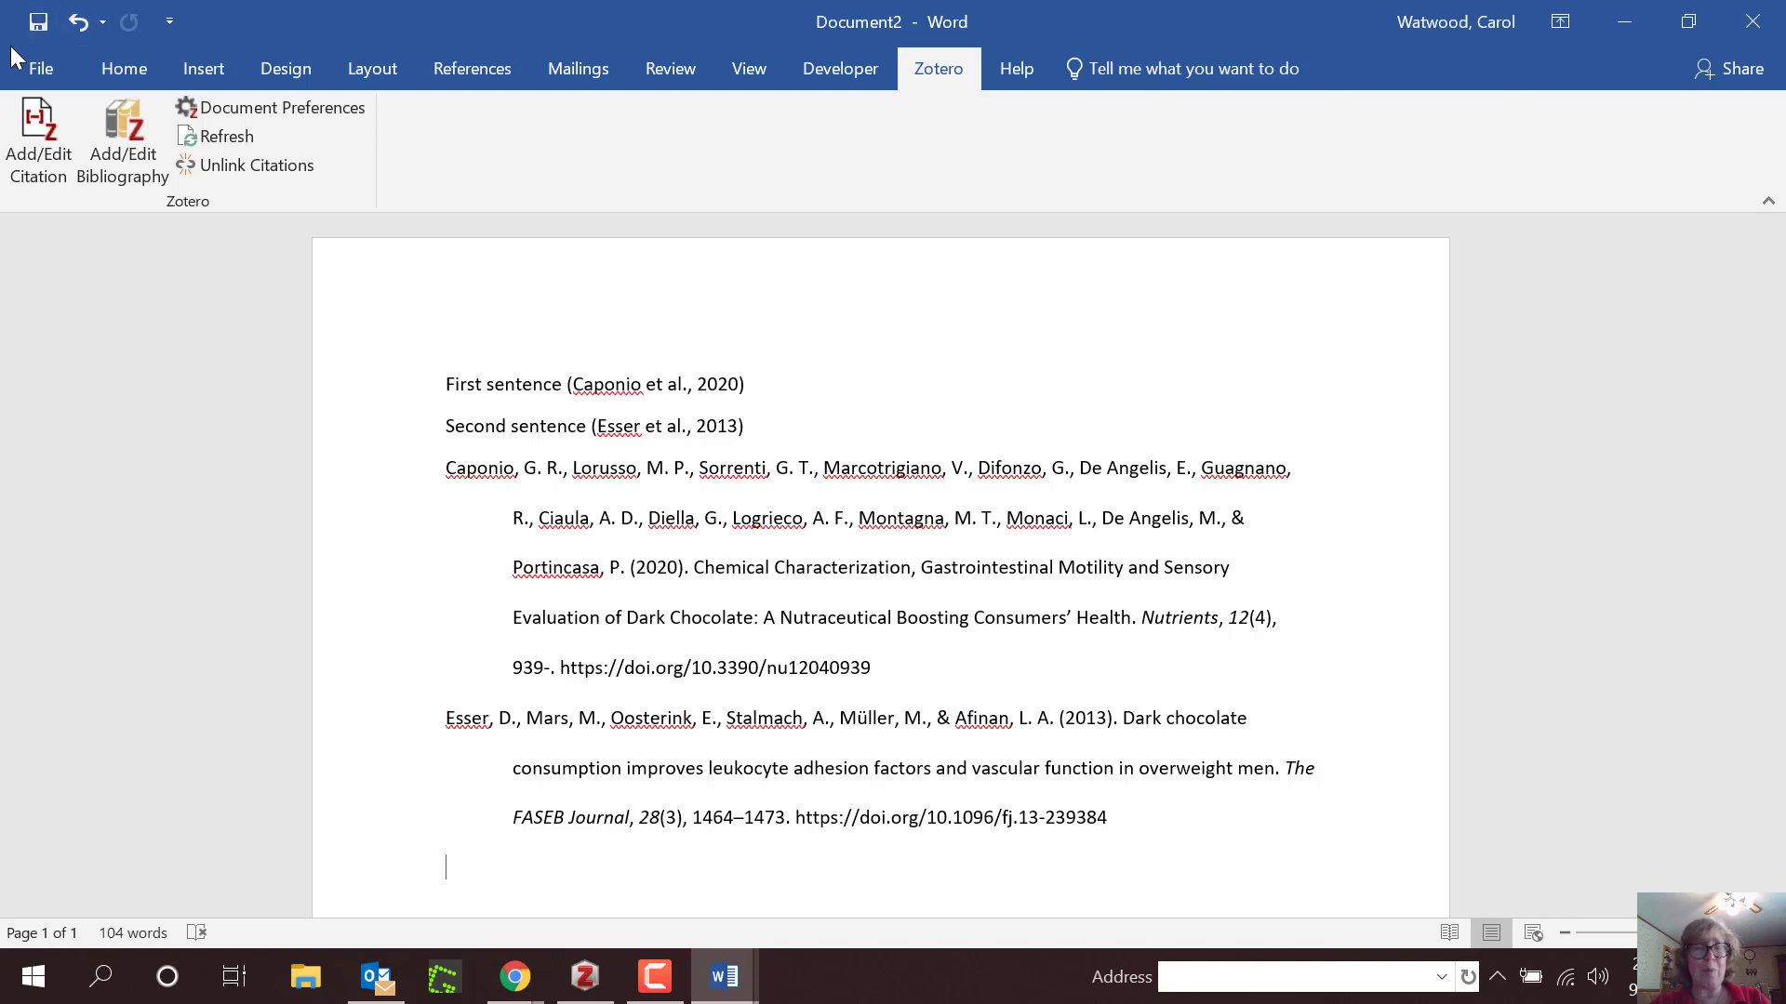
{"action": "left_click", "coordinate": [33, 65]}
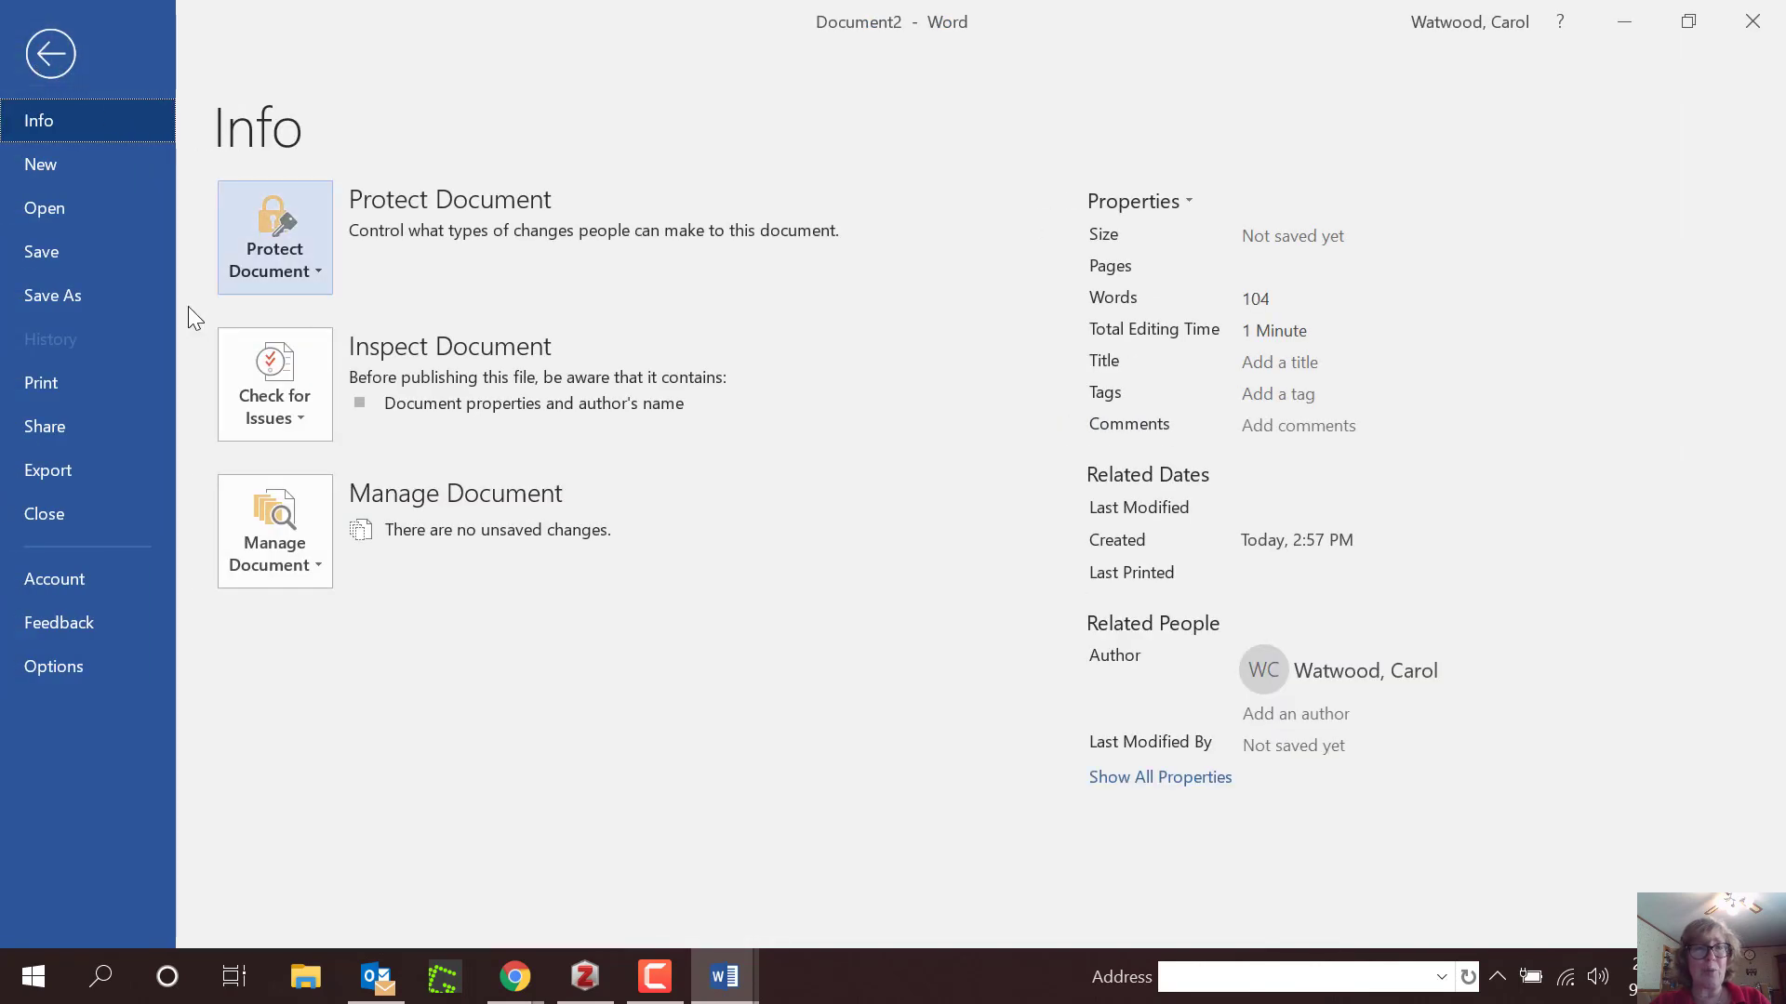
{"action": "left_click", "coordinate": [50, 296]}
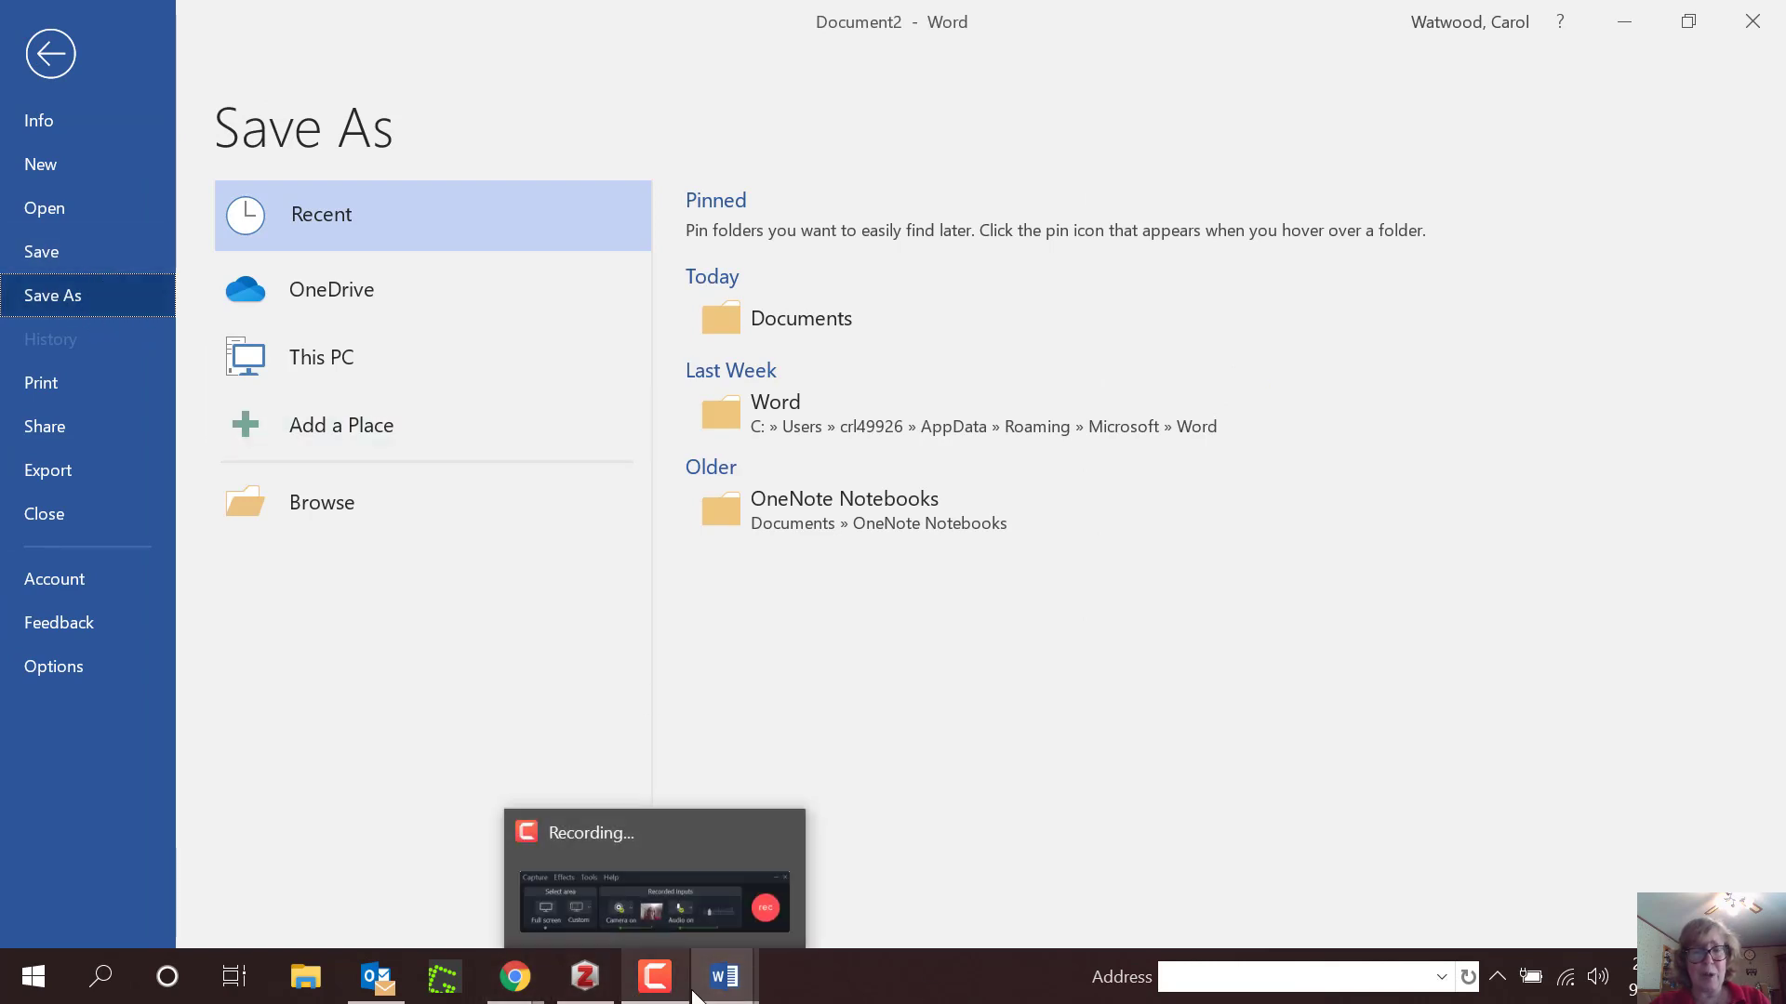
Step: Switch to Zotero and convert the title of the "Cocoa Polyphenols" article to sentence case
{"action": "left_click", "coordinate": [588, 988]}
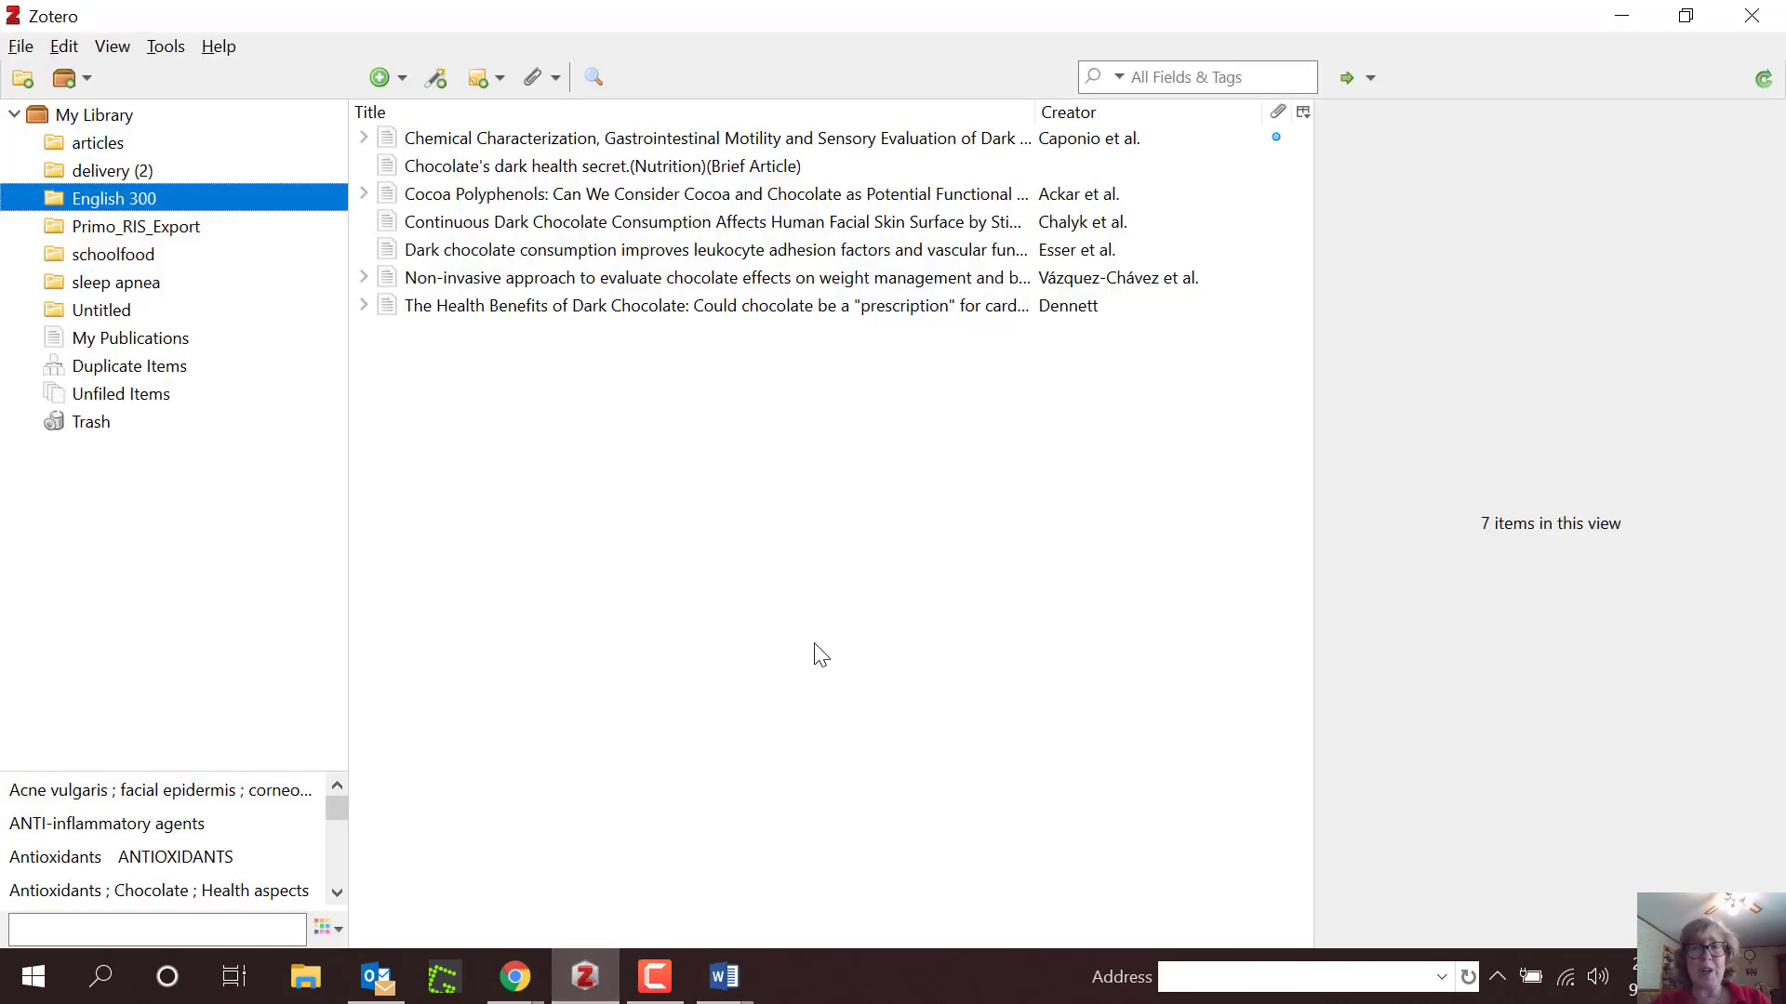
{"action": "left_click", "coordinate": [821, 198]}
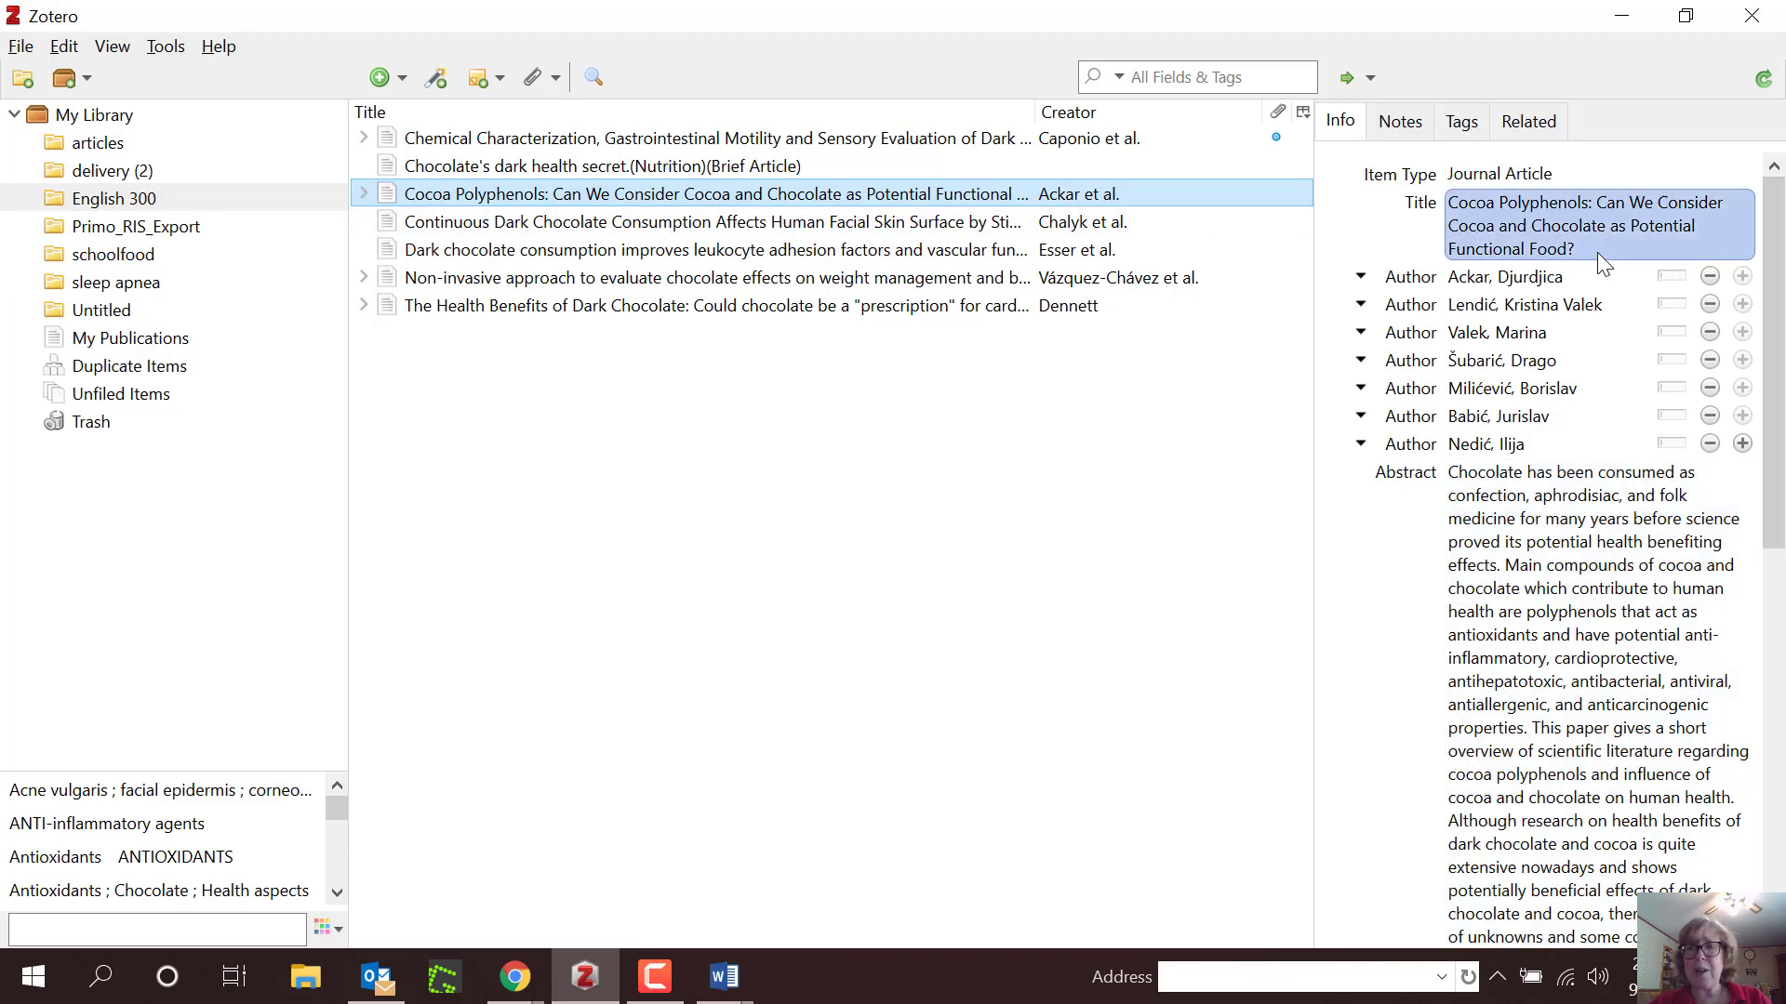
{"action": "right_click", "coordinate": [1536, 222]}
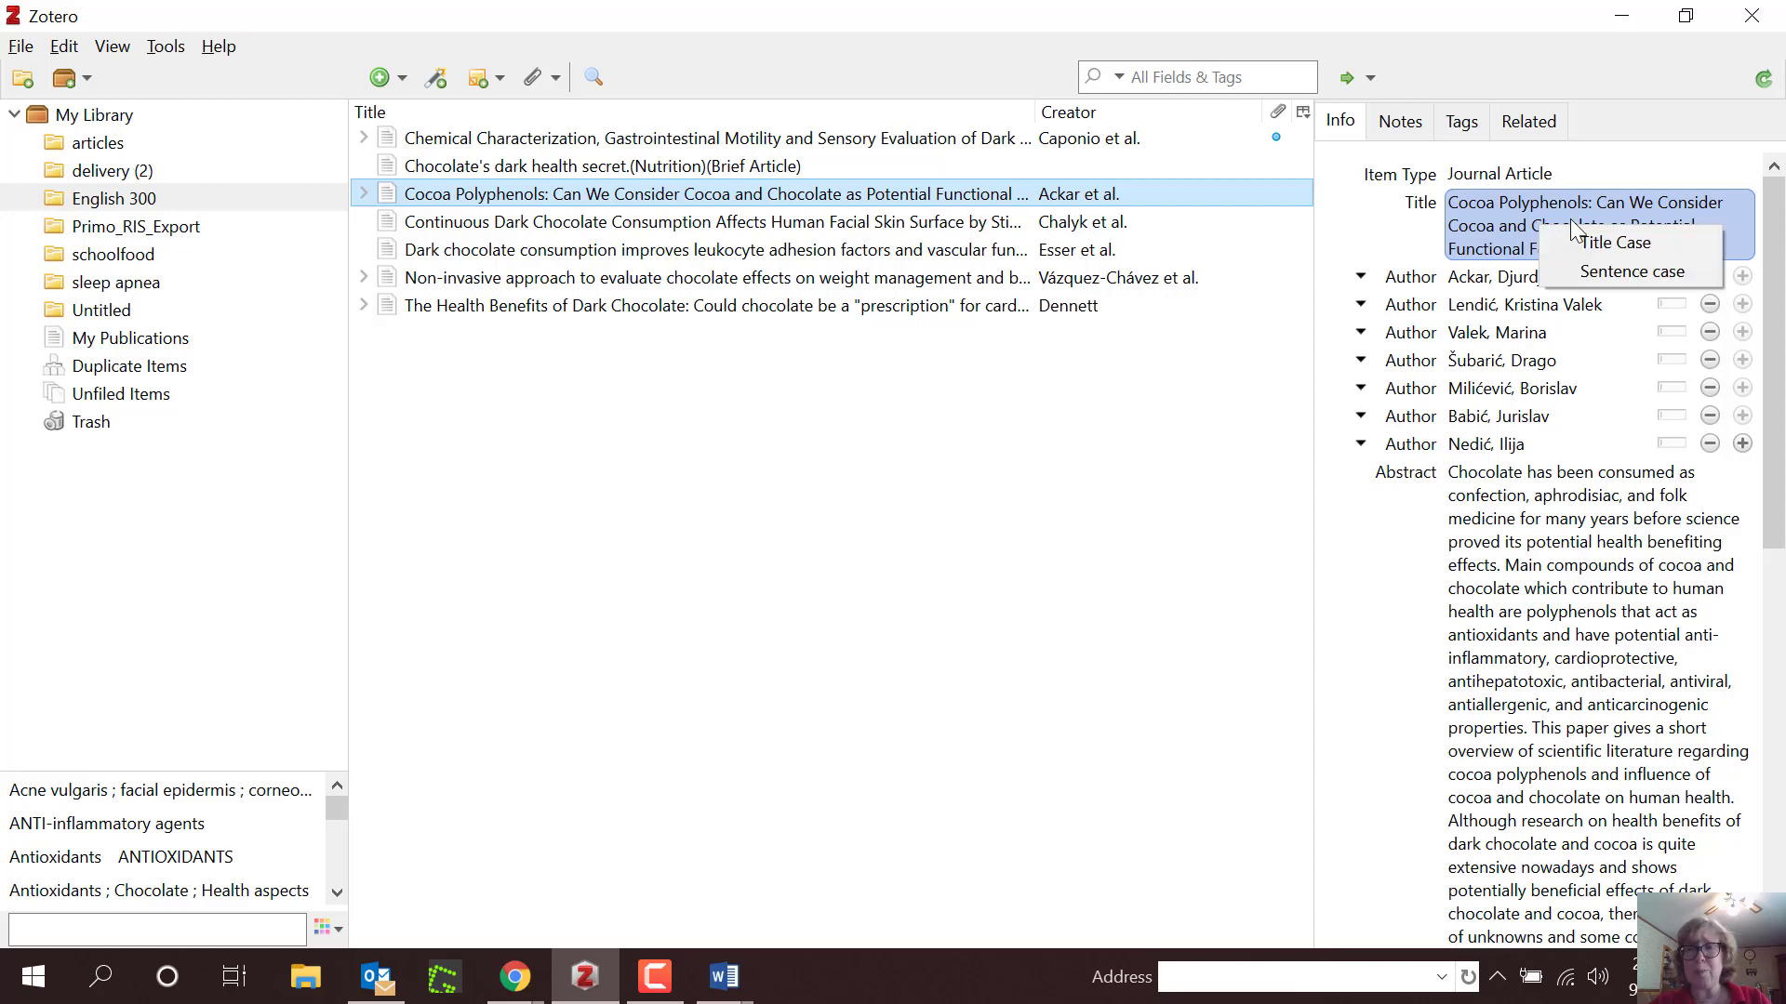
{"action": "left_click", "coordinate": [1661, 272]}
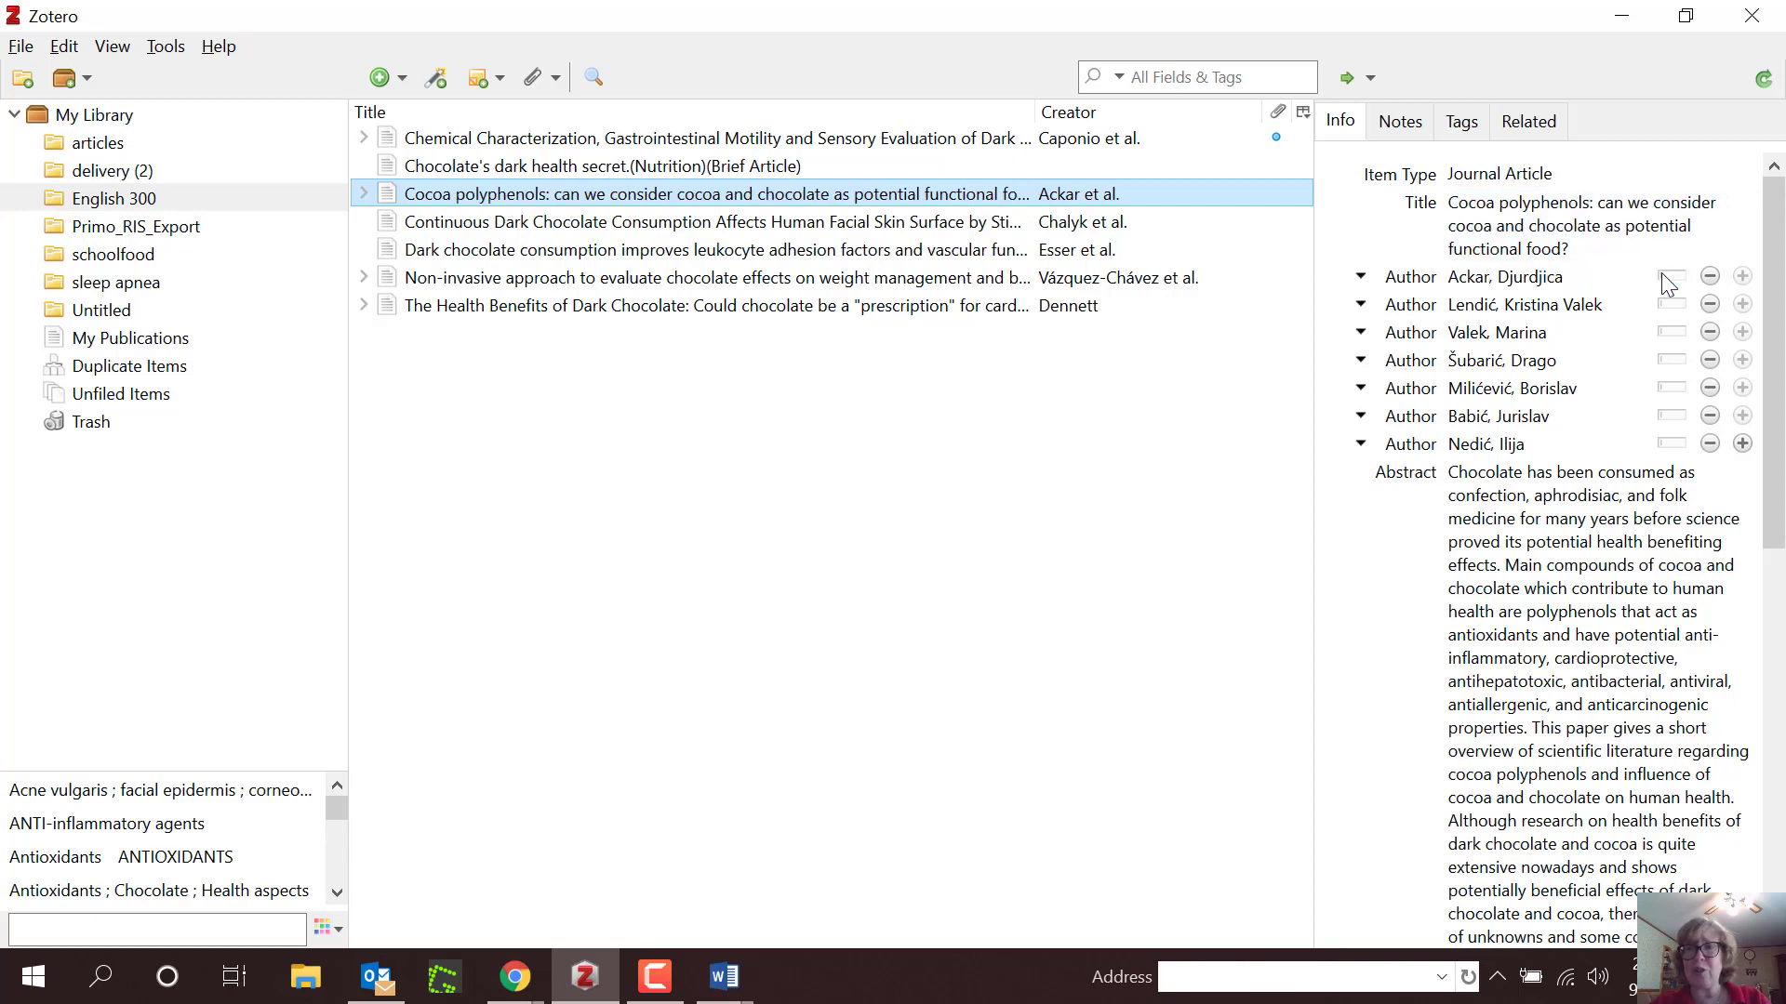